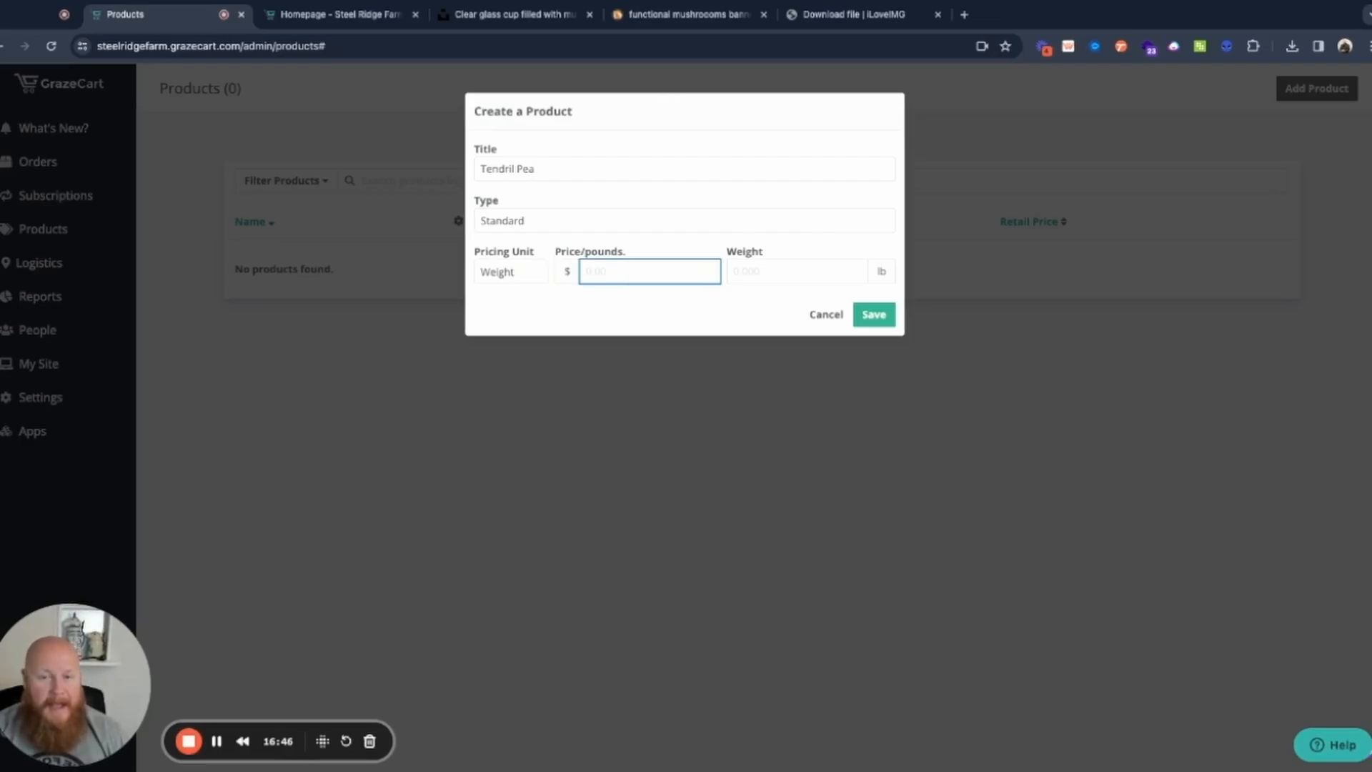
Step: Set the new product's price to $4 per pound and its weight to 0.063 lb, and save the product
{"action": "type", "text": "4"}
{"action": "key", "text": "Tab"}
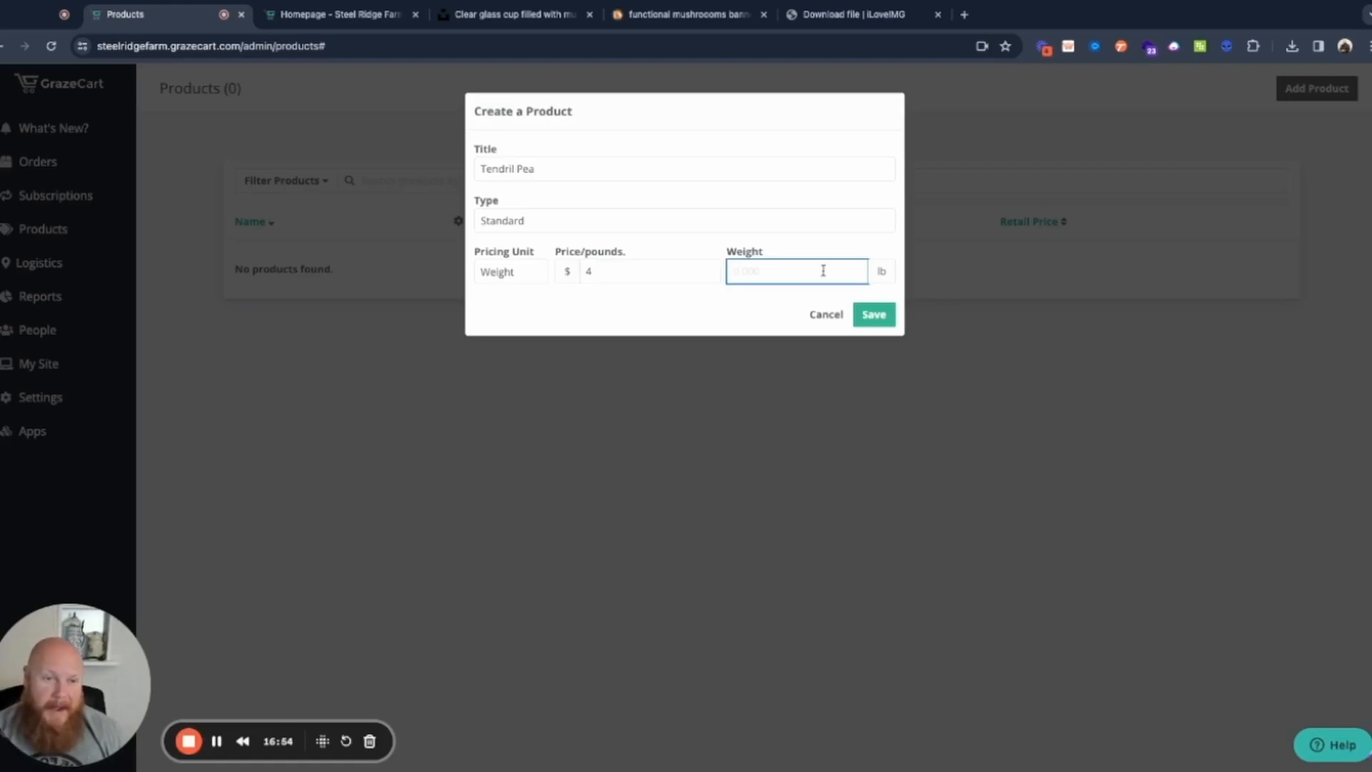
{"action": "type", "text": "0.0"}
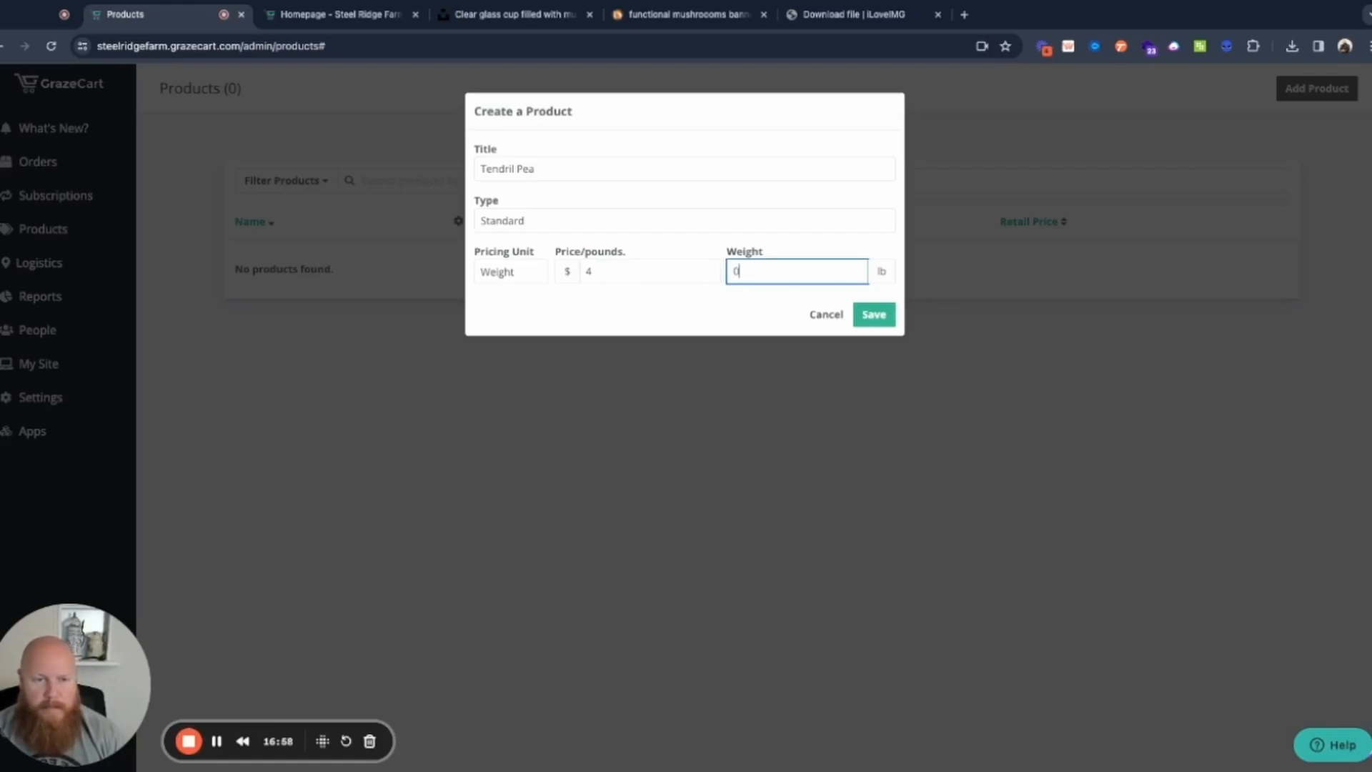
{"action": "type", "text": "6"}
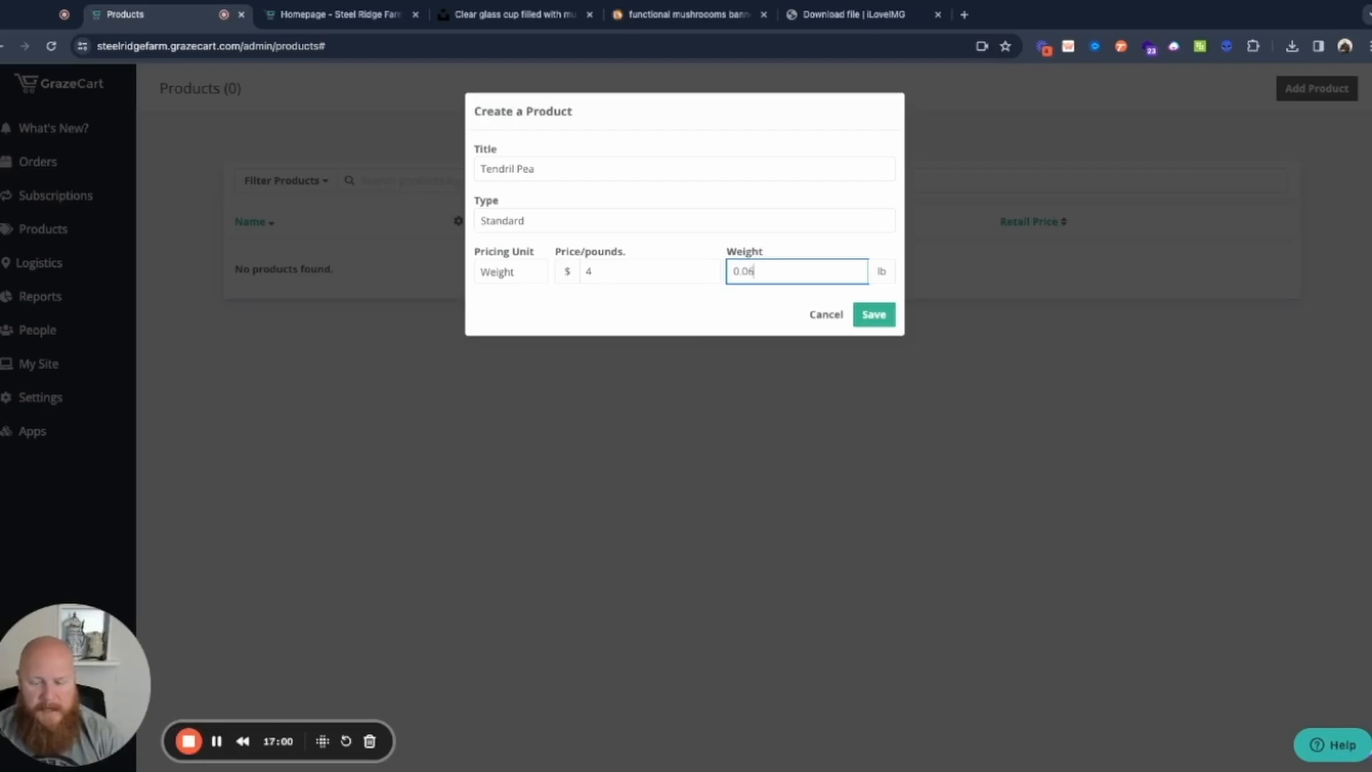
{"action": "type", "text": "3"}
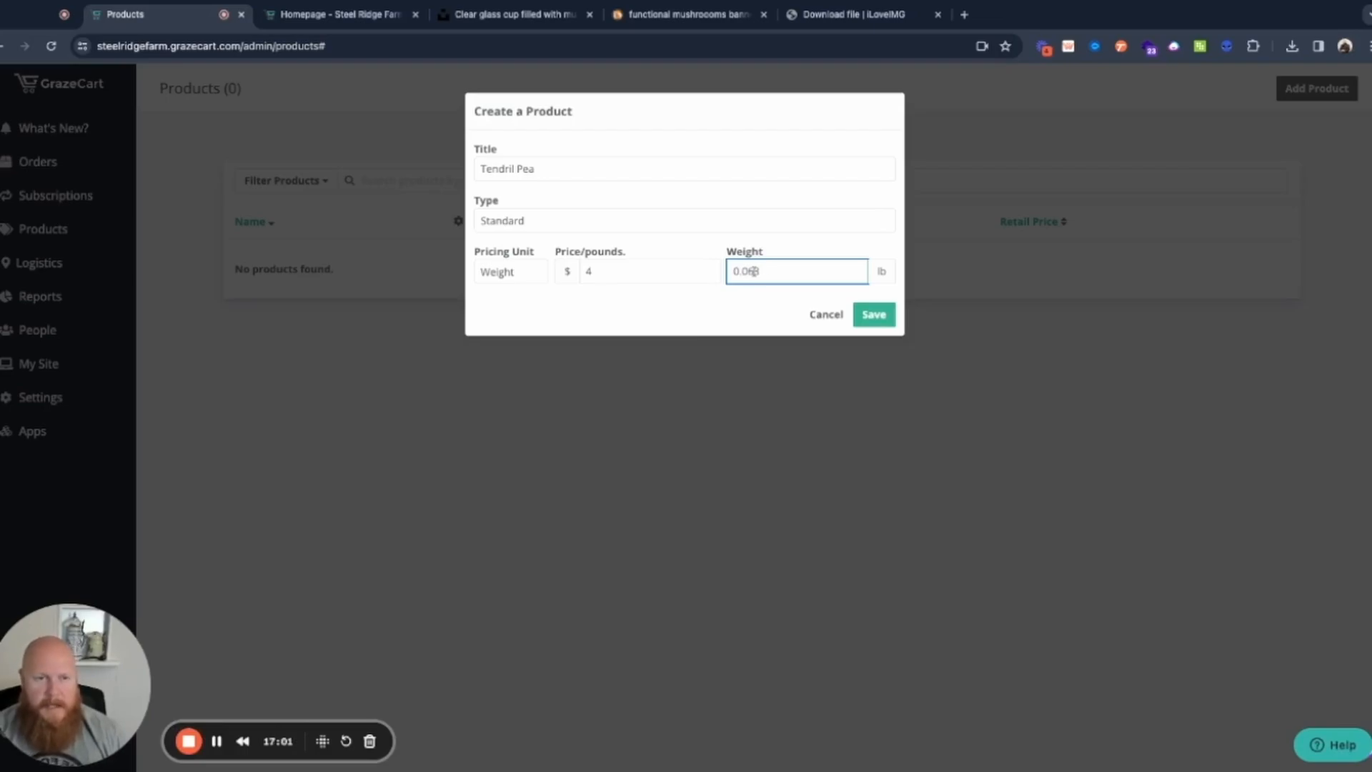
{"action": "left_click", "coordinate": [878, 318]}
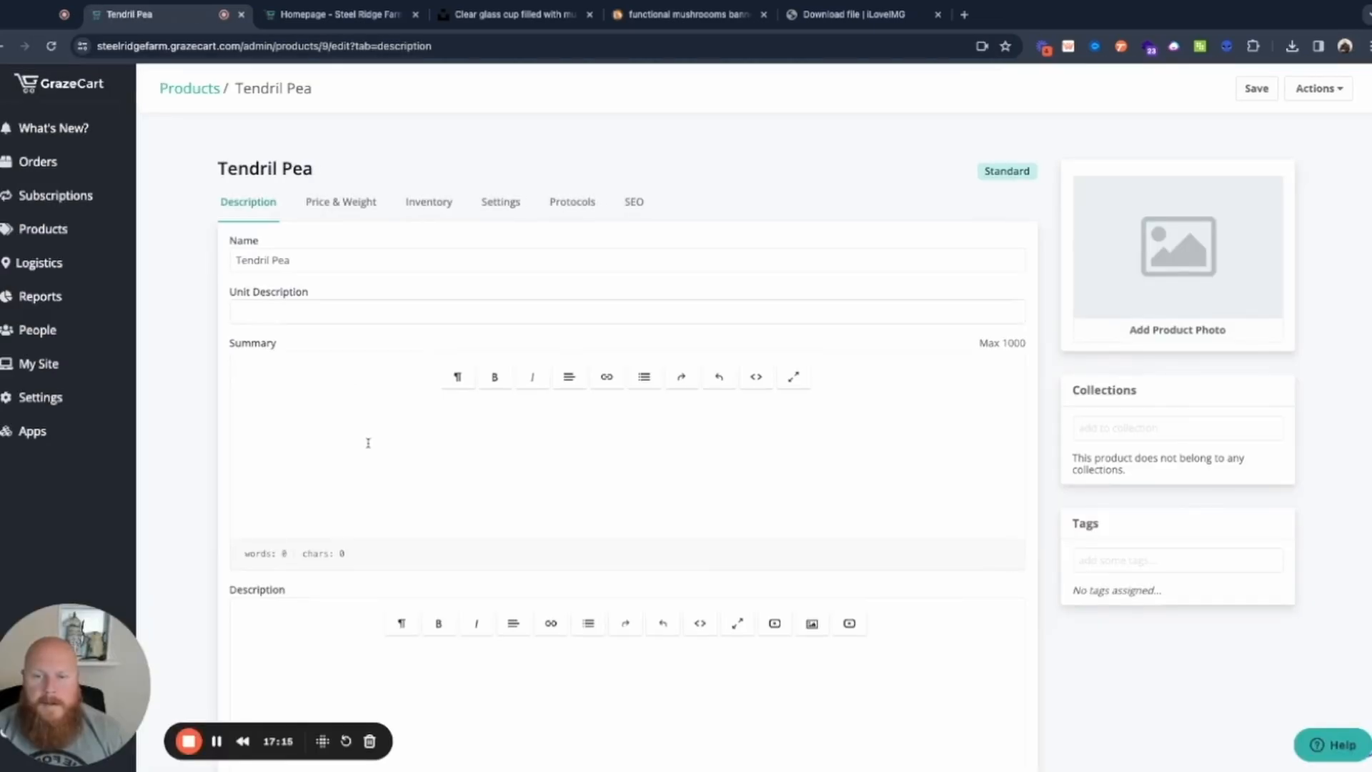
Step: Enter the product description "Offers a crisp, sweet flavor that adds a vibrant twist to salads, sandwiches, and gourmet dishes, elevating your culinary creations."
{"action": "scroll", "coordinate": [322, 378], "scroll_direction": "down", "scroll_amount": 2}
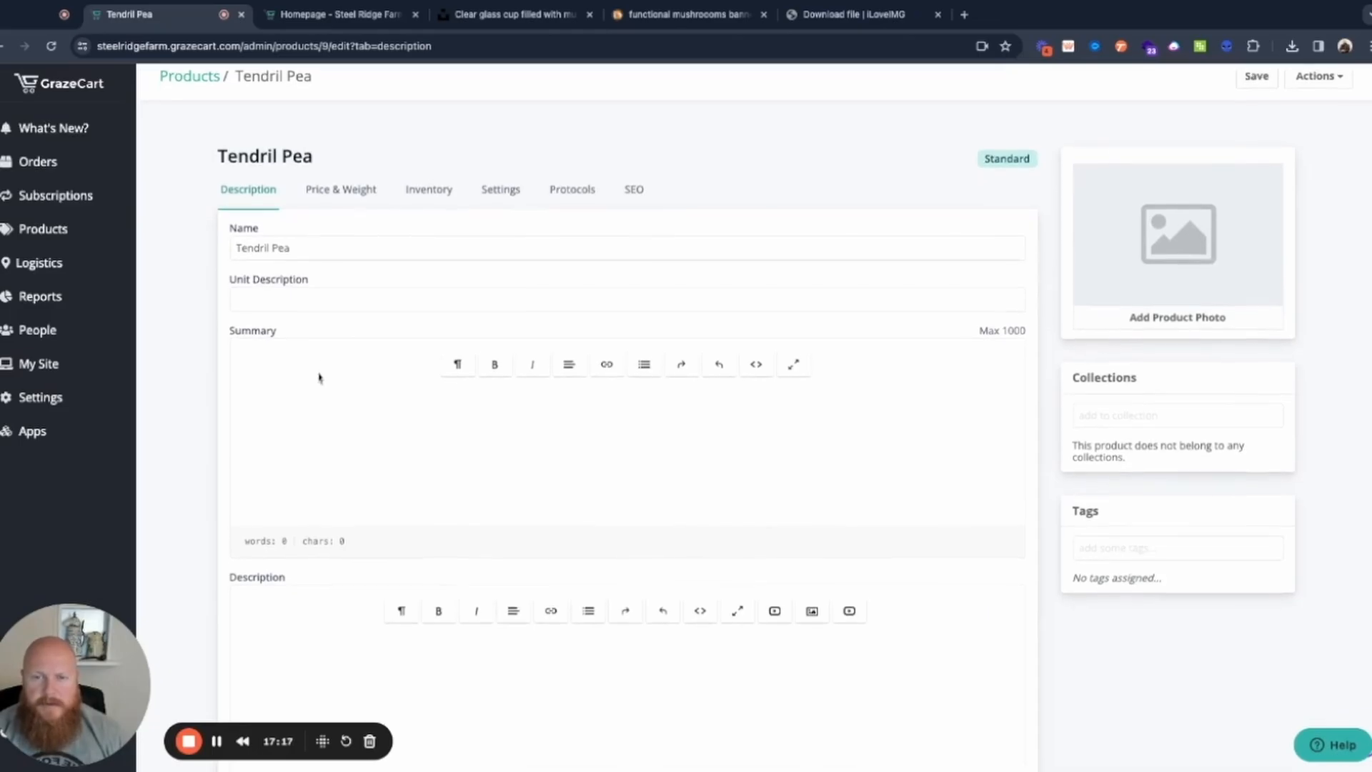
{"action": "scroll", "coordinate": [325, 384], "scroll_direction": "down", "scroll_amount": 5}
{"action": "left_click", "coordinate": [363, 401]}
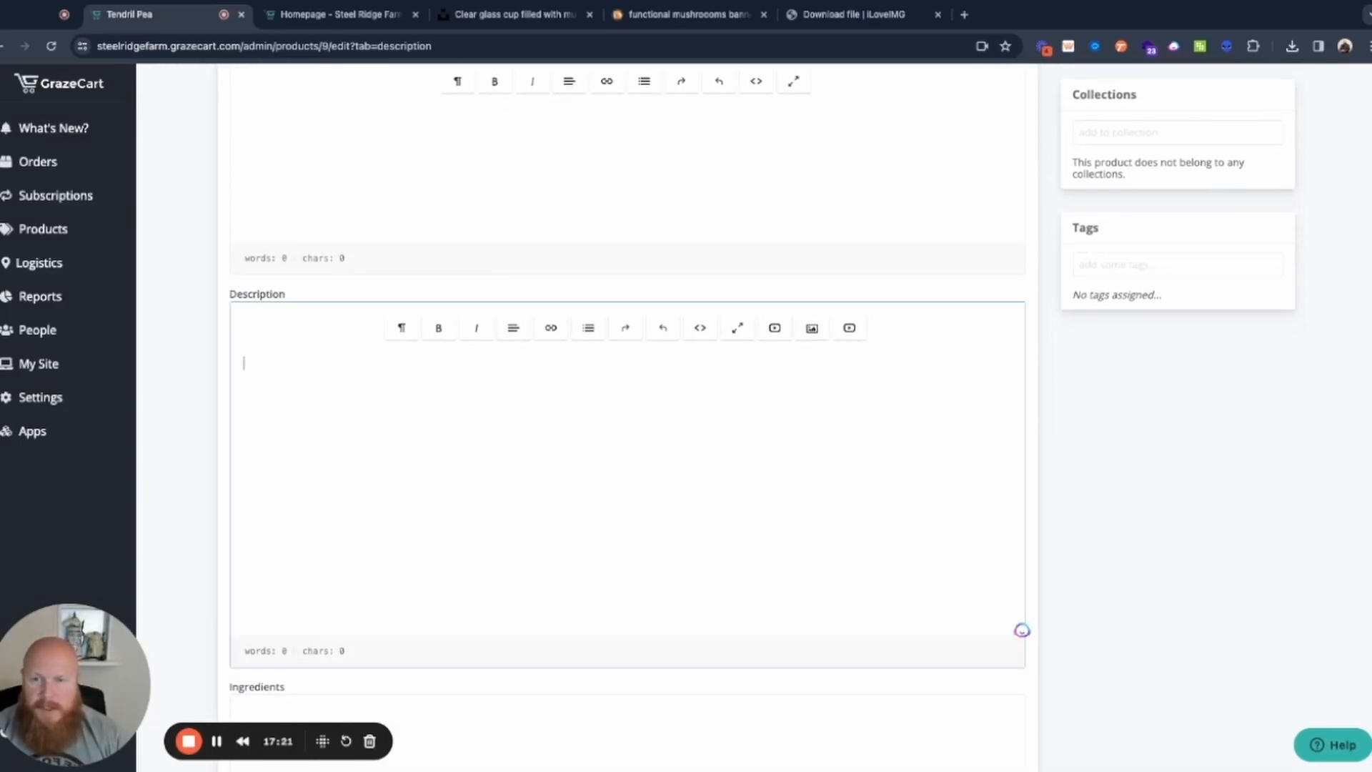
{"action": "type", "text": "Offers a crisp, sweet flavor that adds a vibrant twist to salads, sandwiches, and gourmet dishes, elevating your culinary creations."}
{"action": "left_click", "coordinate": [243, 392]}
{"action": "key", "text": "BackSpace"}
{"action": "key", "text": "Down"}
{"action": "key", "text": "super+Left"}
{"action": "key", "text": "BackSpace"}
{"action": "key", "text": "Down"}
{"action": "key", "text": "super+Left"}
{"action": "key", "text": "BackSpace"}
Step: Upload the pea shoot image and use it as the product photo for Tendril Pea
{"action": "scroll", "coordinate": [940, 486], "scroll_direction": "up", "scroll_amount": 5}
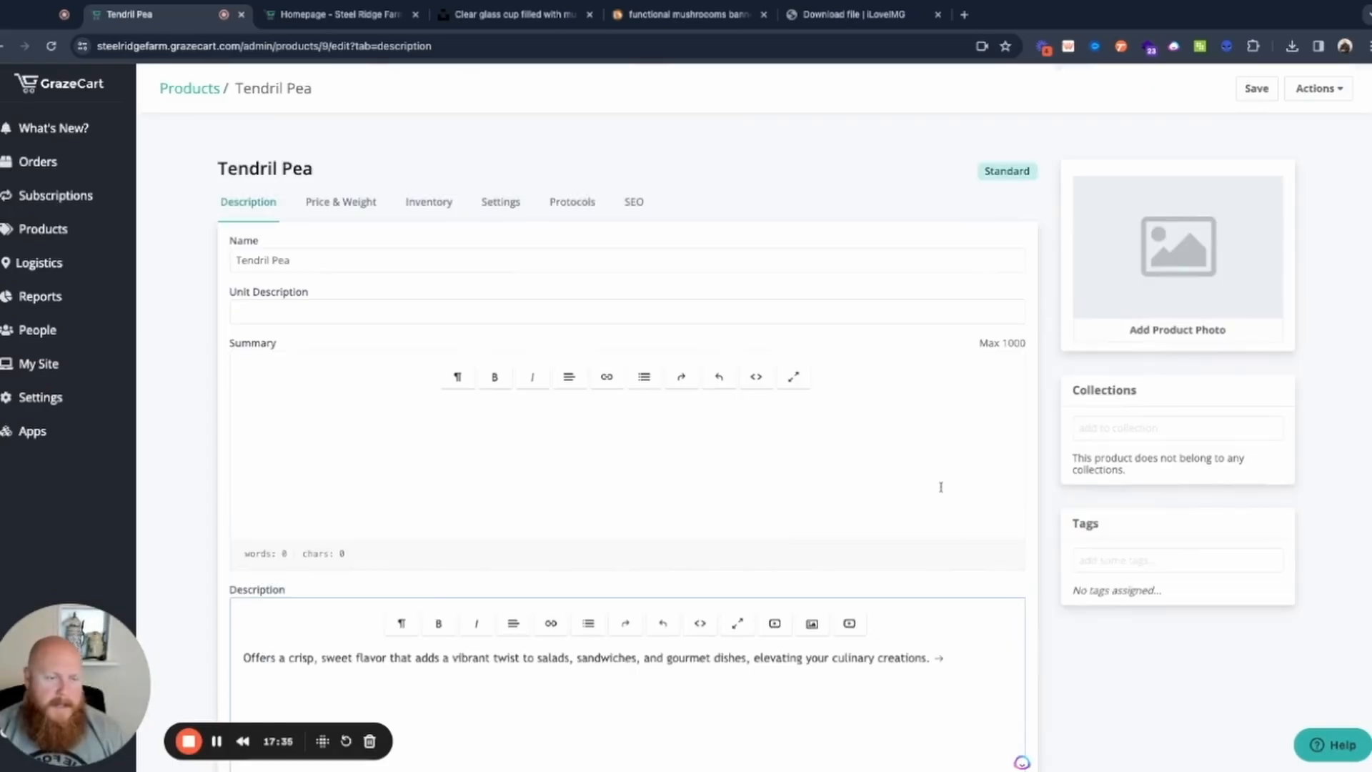
{"action": "left_click", "coordinate": [1102, 306]}
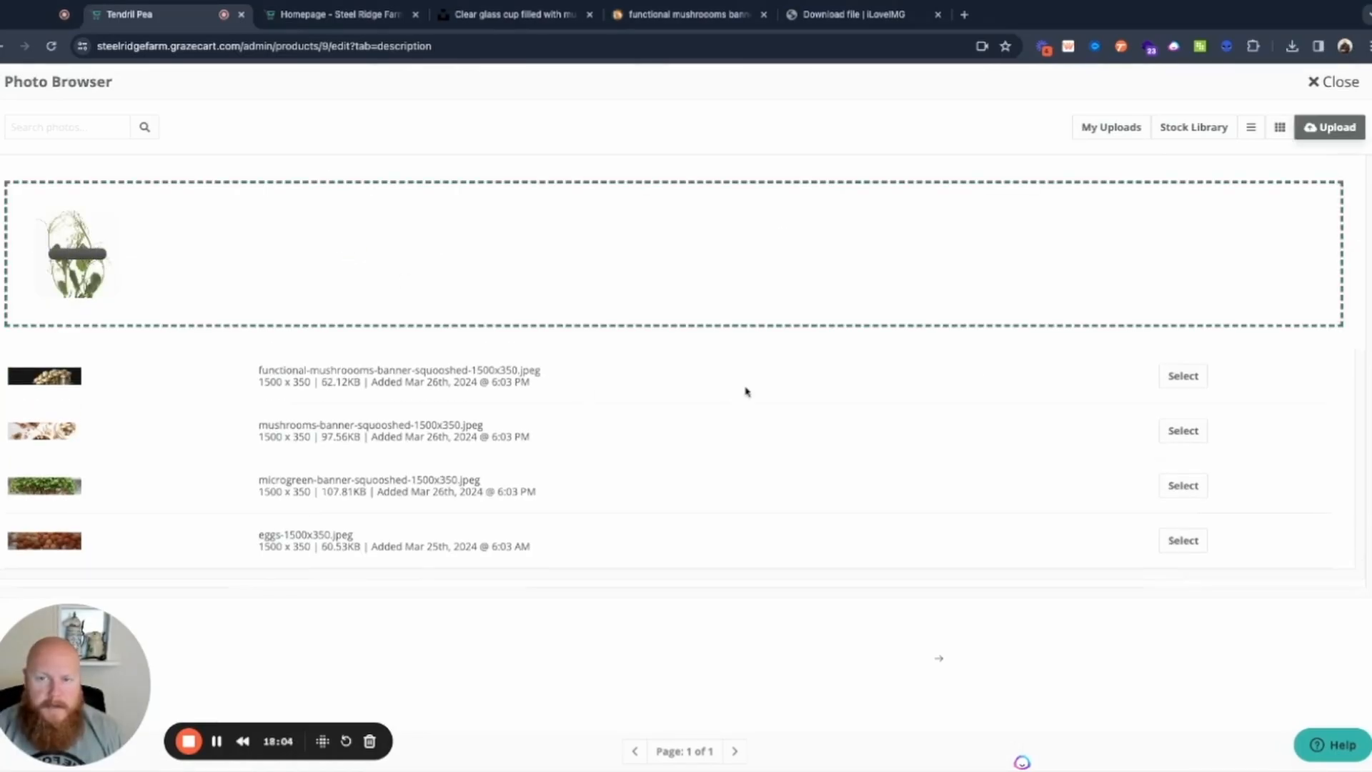
{"action": "left_click_drag", "start_coordinate": [744, 389], "coordinate": [740, 429]}
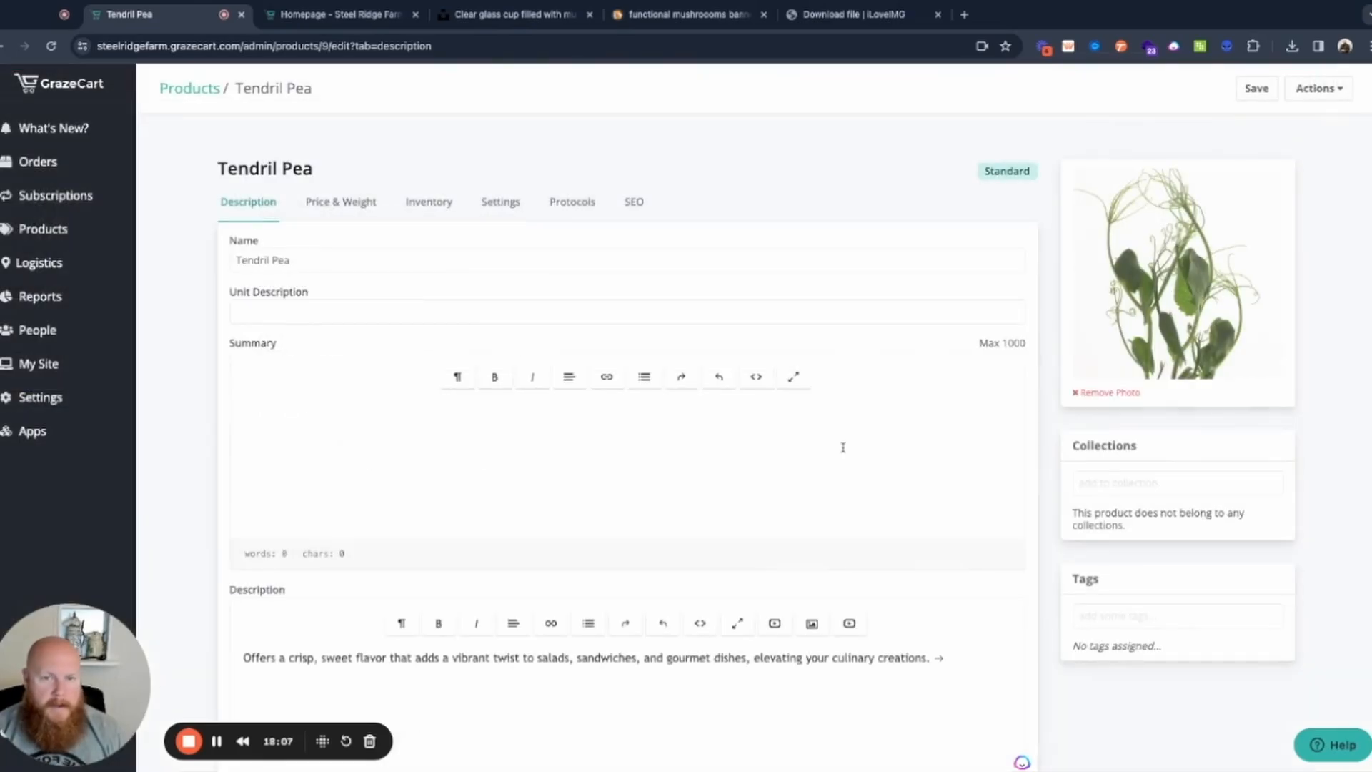
Step: Assign Tendril Pea to the MICROGREENS collection and save the product
{"action": "scroll", "coordinate": [1008, 493], "scroll_direction": "down", "scroll_amount": 1}
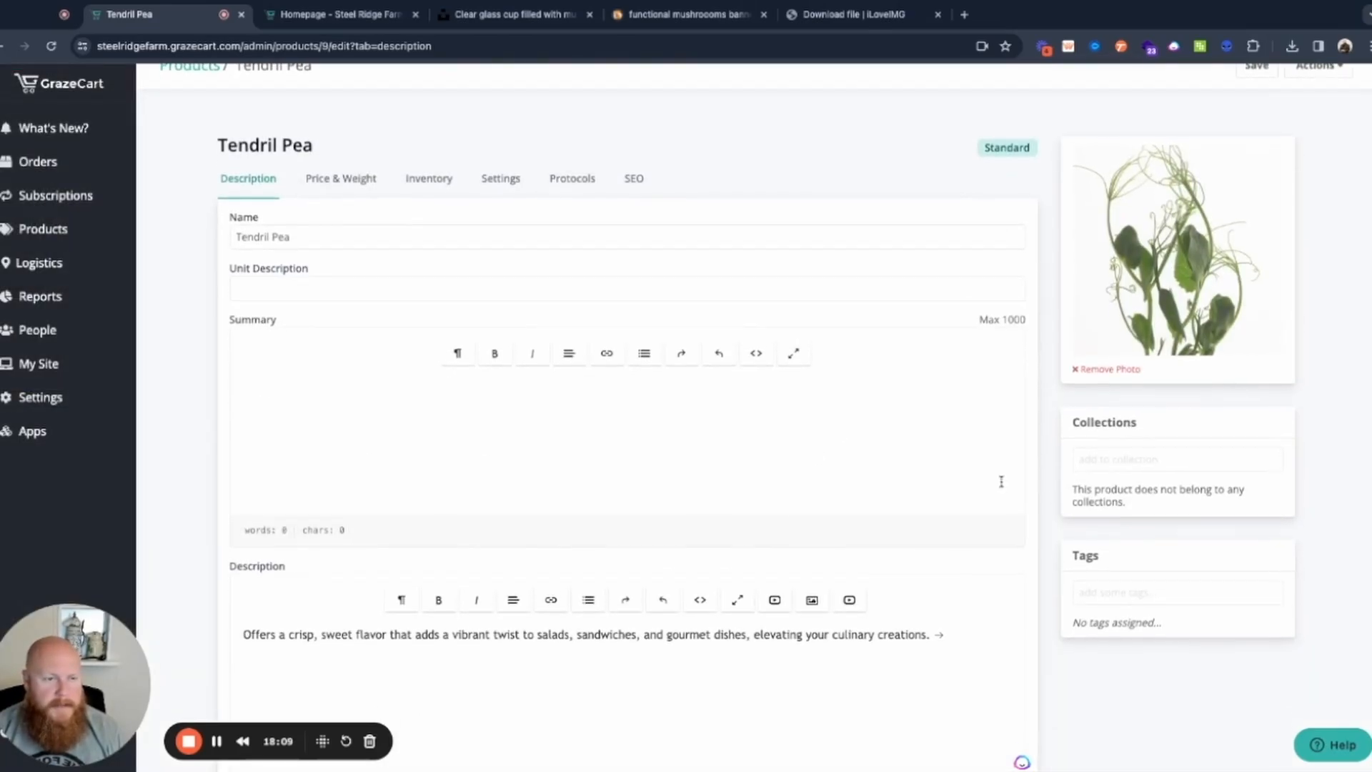
{"action": "left_click", "coordinate": [1124, 456]}
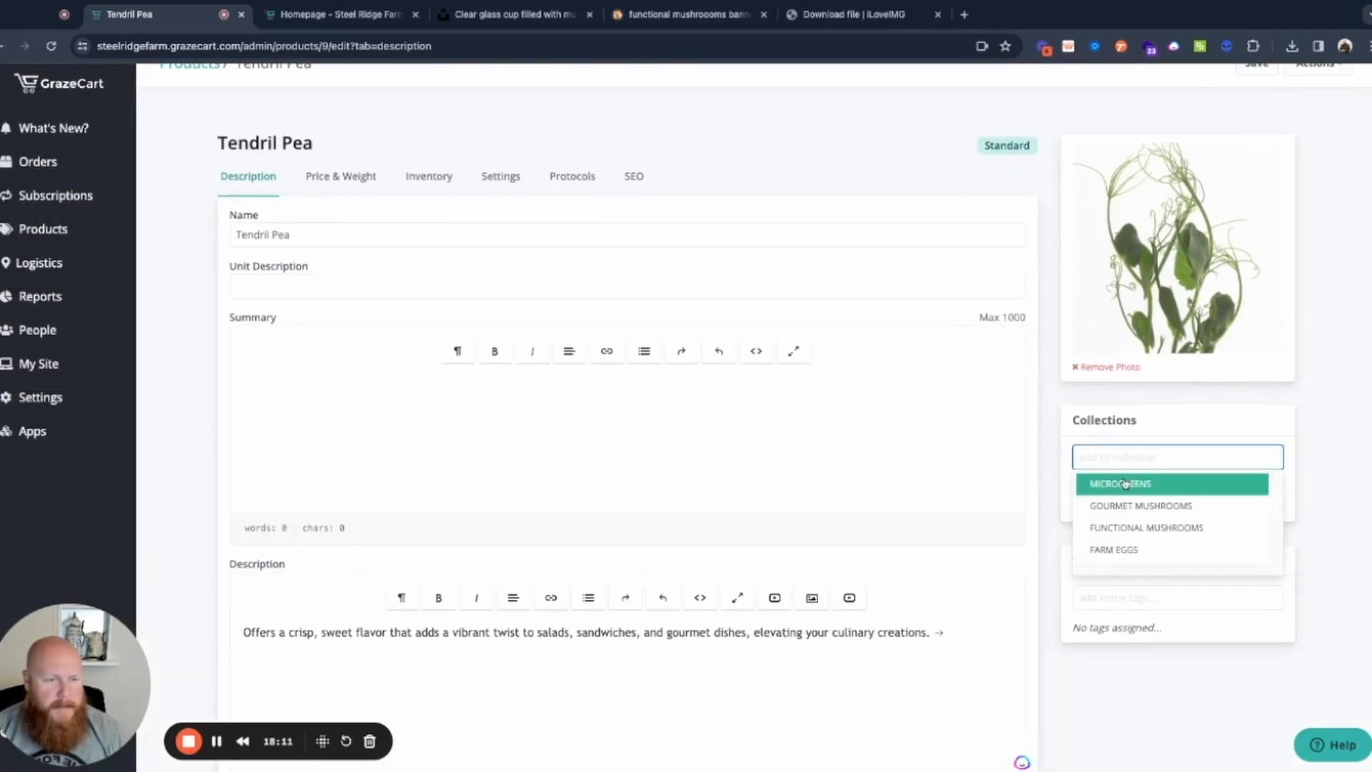
{"action": "left_click", "coordinate": [1126, 484]}
{"action": "scroll", "coordinate": [1057, 567], "scroll_direction": "down", "scroll_amount": 1}
{"action": "scroll", "coordinate": [1062, 550], "scroll_direction": "down", "scroll_amount": 5}
{"action": "left_click", "coordinate": [1019, 678]}
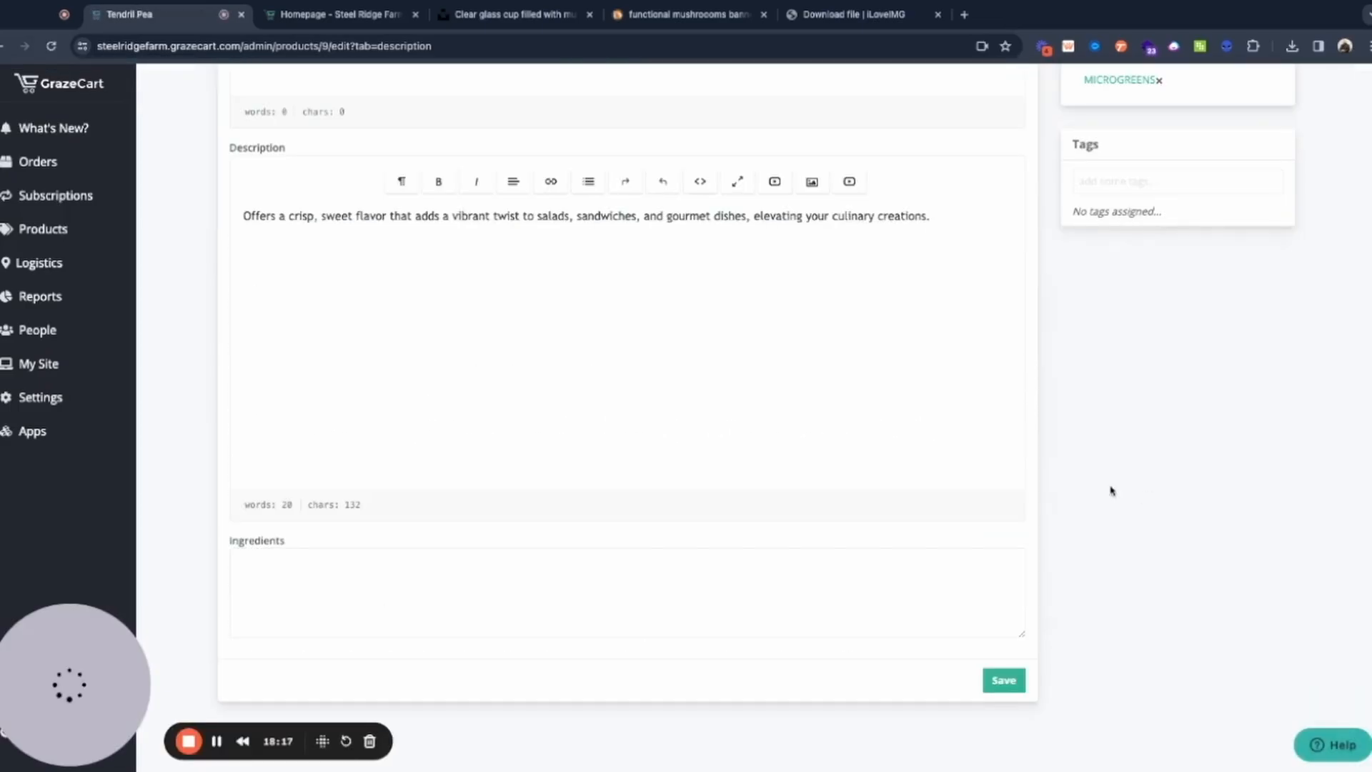
Step: Set the product's item cost to $1.00 in its pricing details and save
{"action": "scroll", "coordinate": [1111, 490], "scroll_direction": "up", "scroll_amount": 6}
{"action": "left_click", "coordinate": [340, 207]}
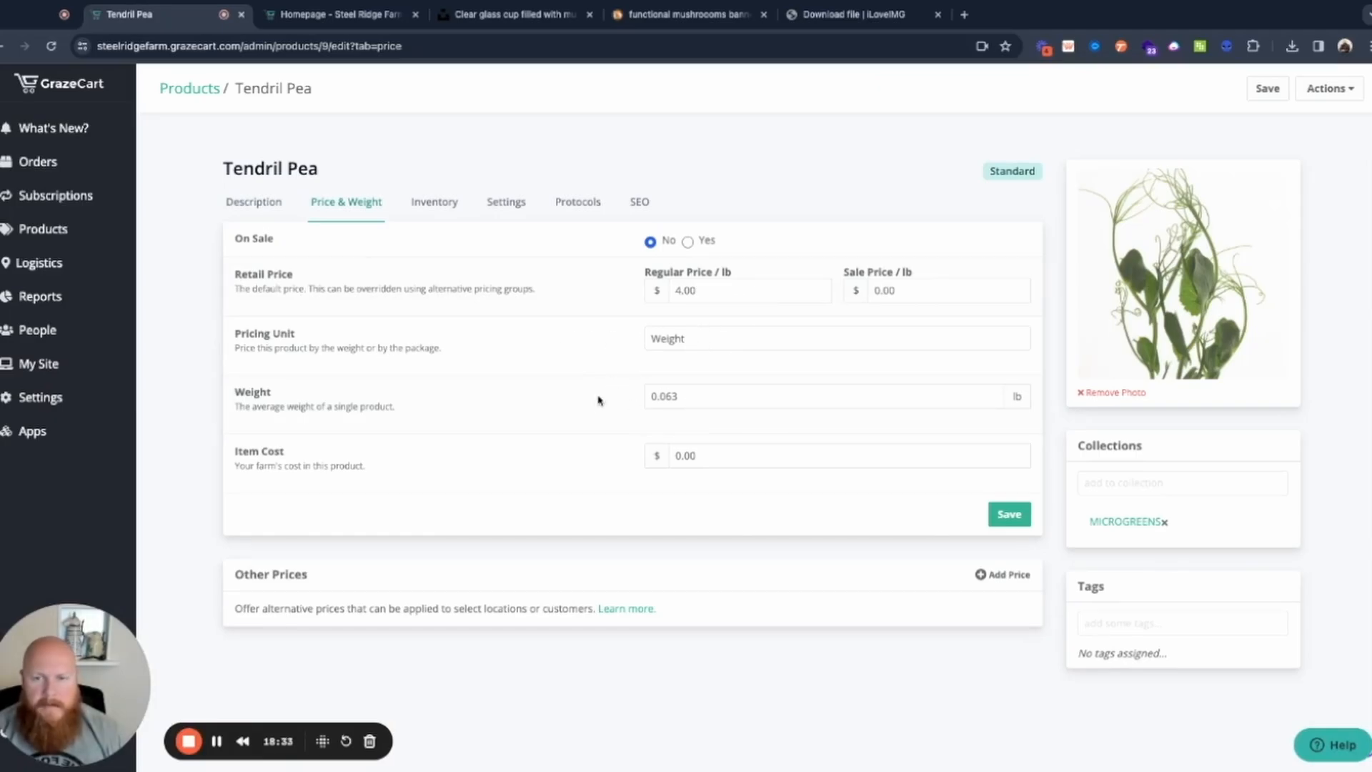
{"action": "left_click", "coordinate": [710, 456]}
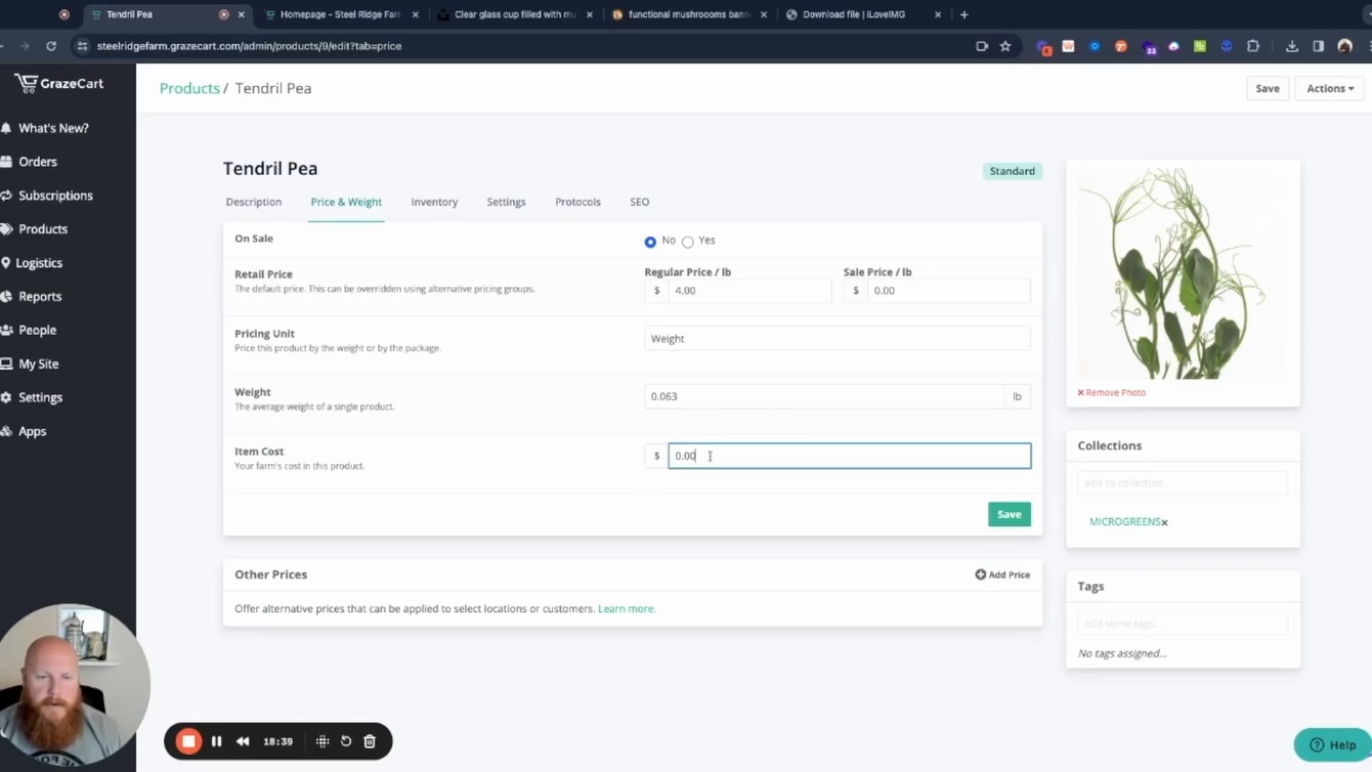
{"action": "double_click", "coordinate": [710, 456]}
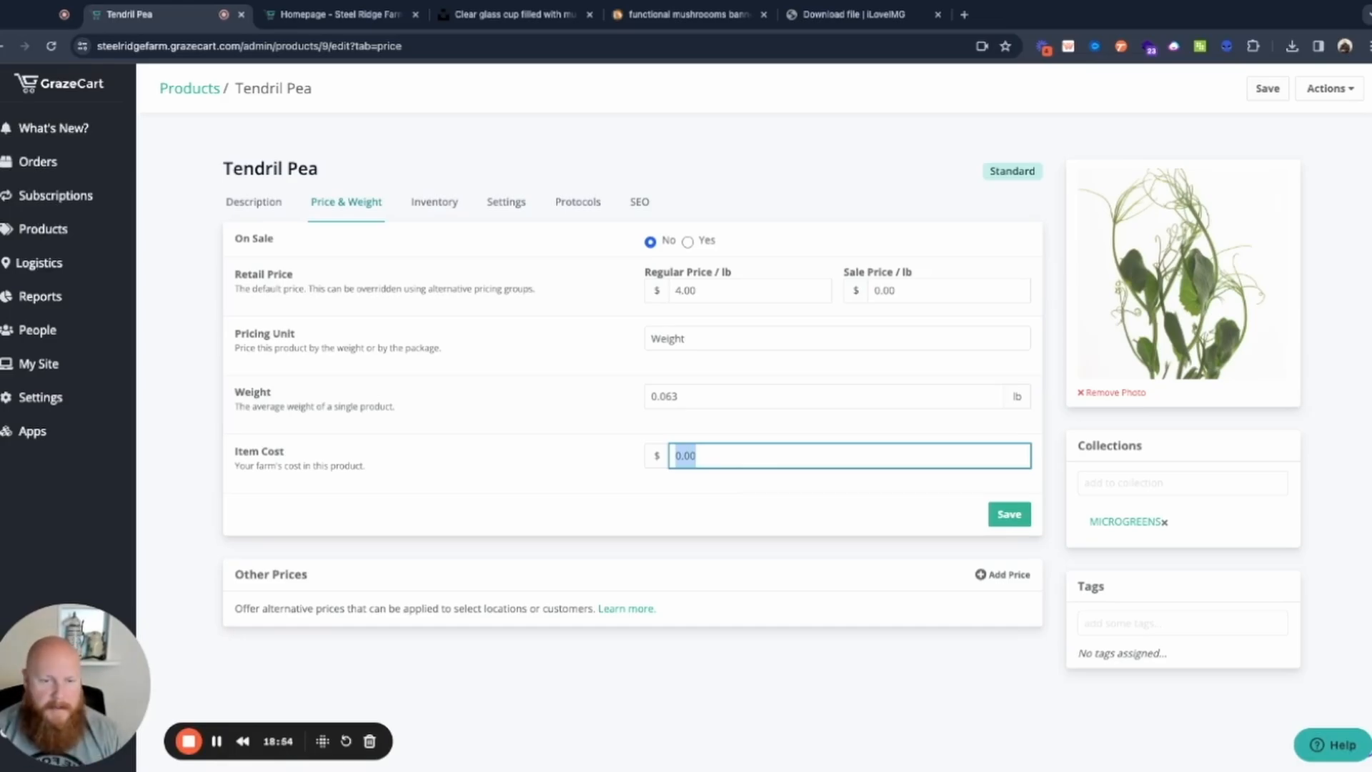
{"action": "type", "text": "1.00"}
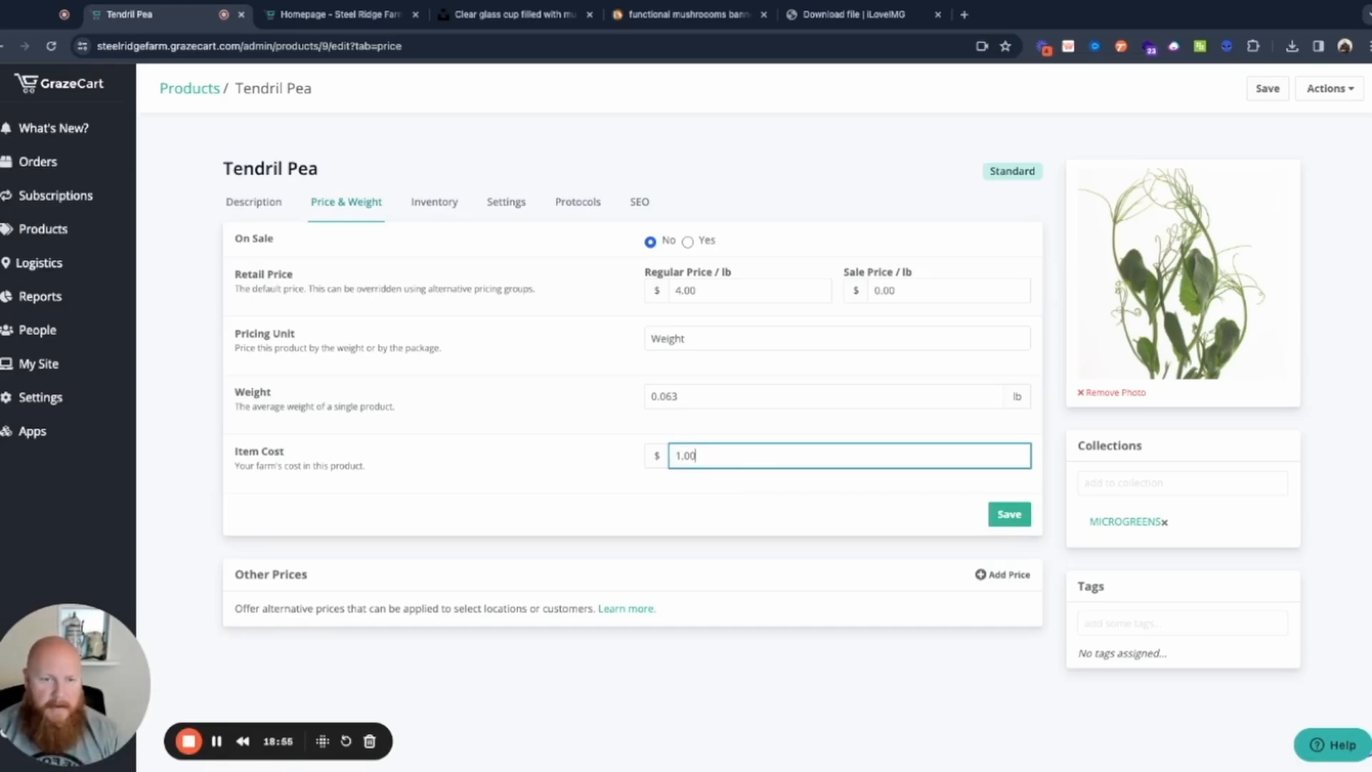
{"action": "left_click", "coordinate": [997, 515]}
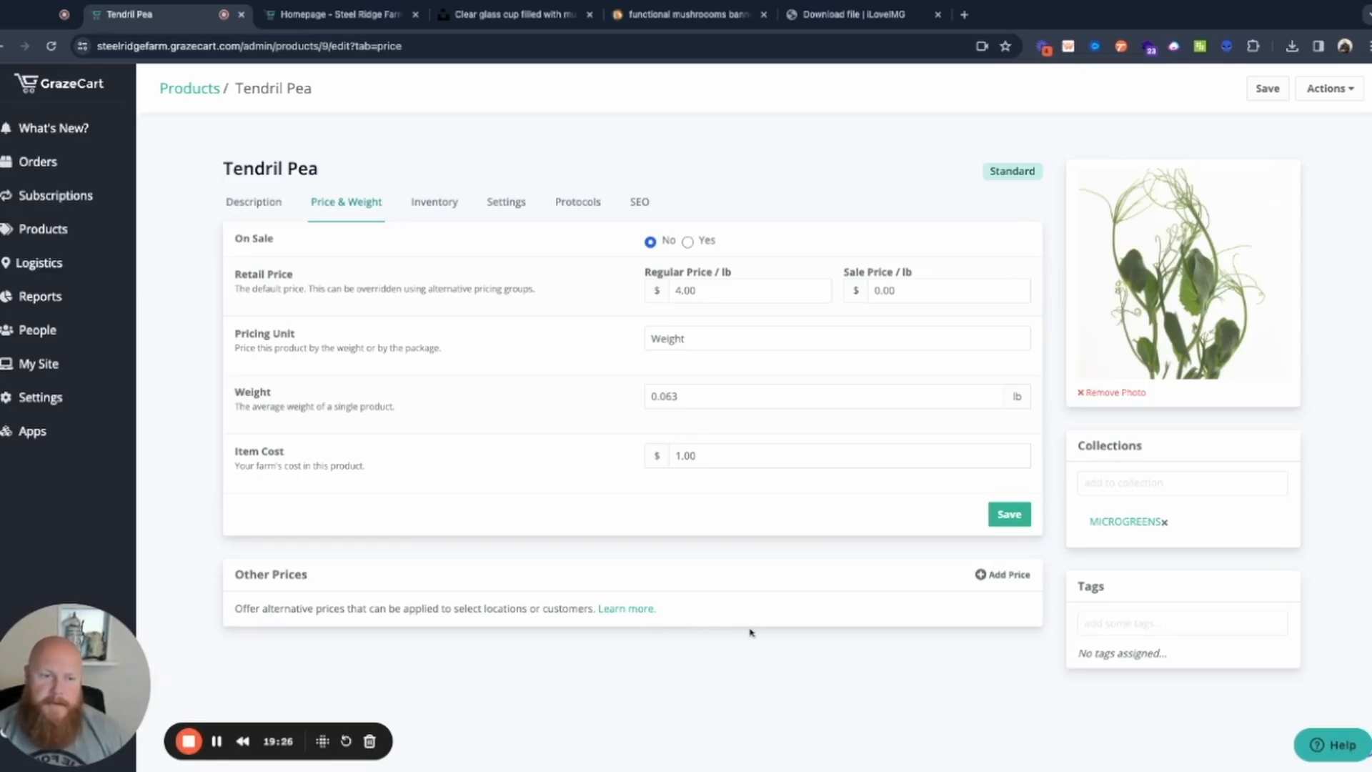
Step: Add a Wholesale group price to the product's other prices and delete it again
{"action": "left_click", "coordinate": [1008, 575]}
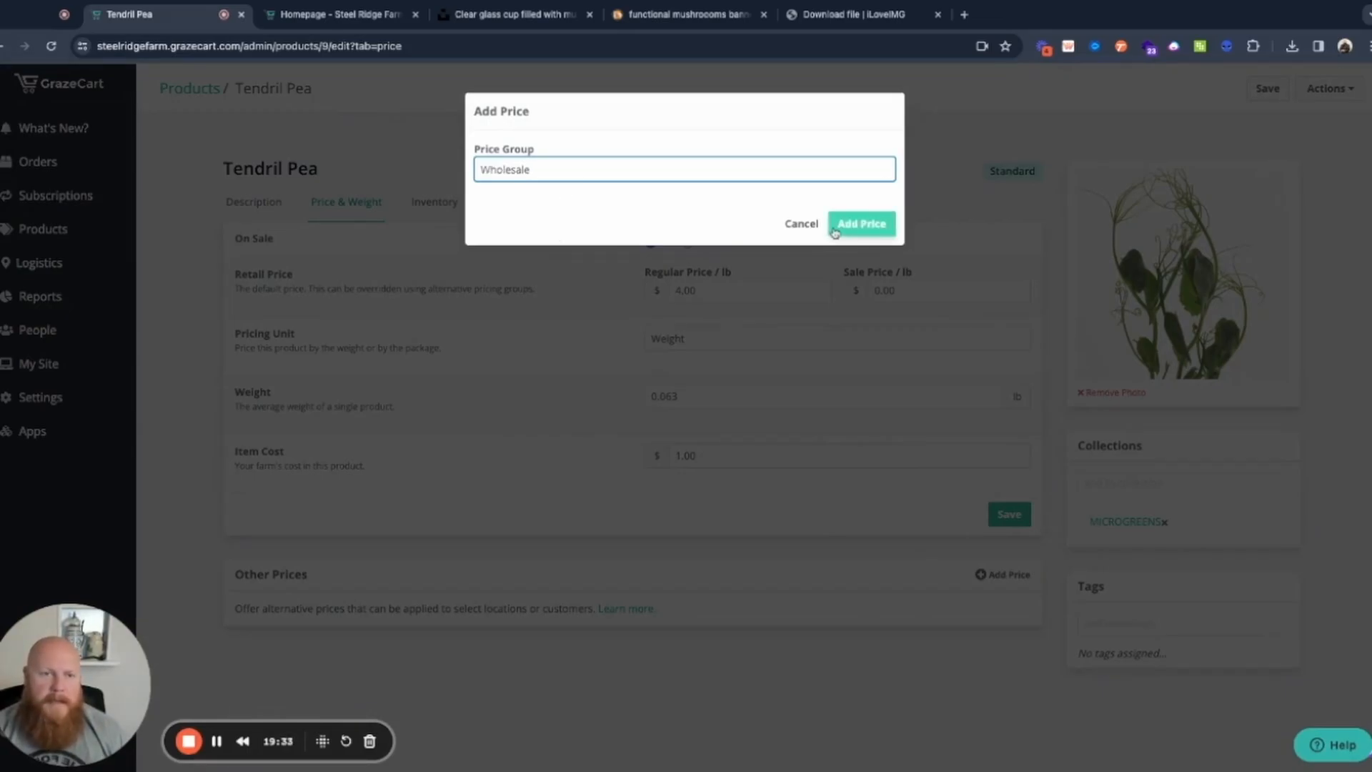
{"action": "left_click", "coordinate": [862, 224]}
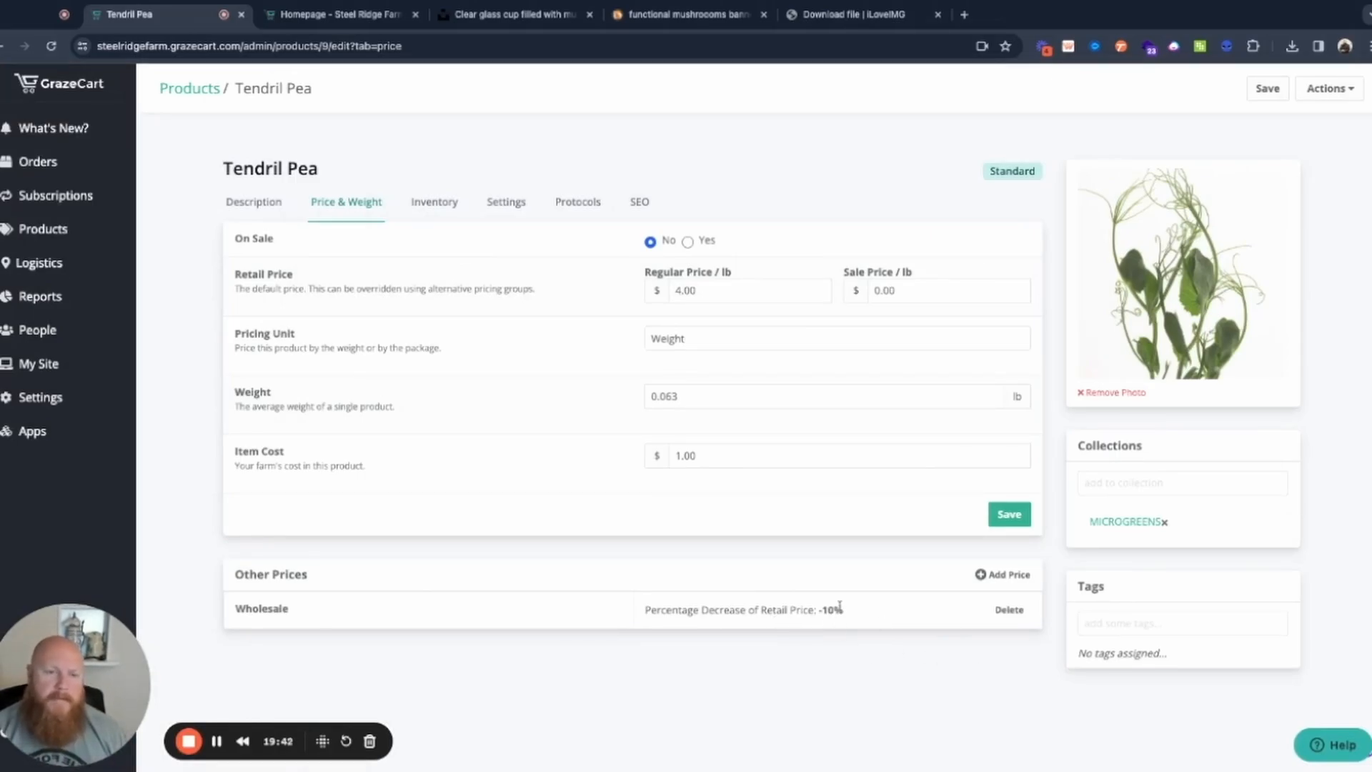
{"action": "left_click", "coordinate": [1010, 610]}
{"action": "left_click", "coordinate": [869, 187]}
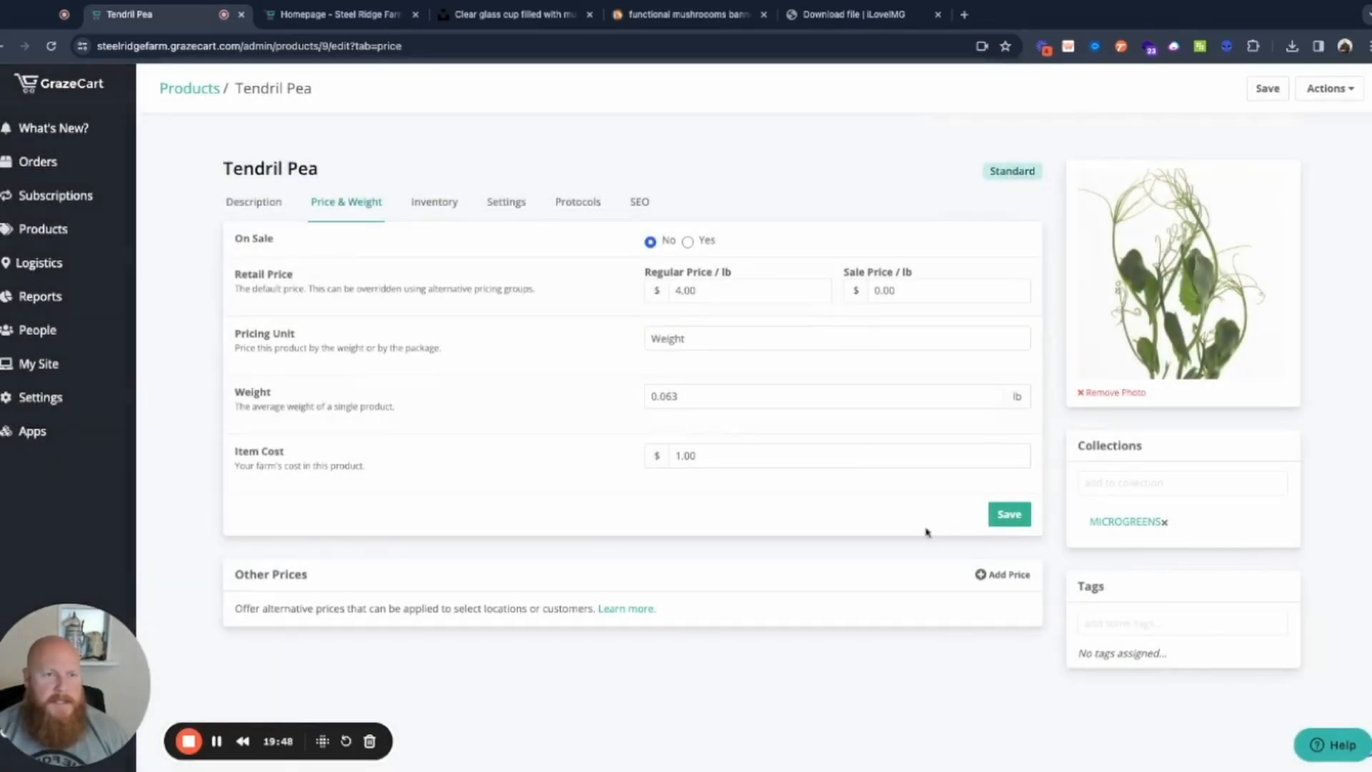
Step: Set the online store inventory to 40 with Track inventory selected, and save the inventory details
{"action": "left_click", "coordinate": [437, 204]}
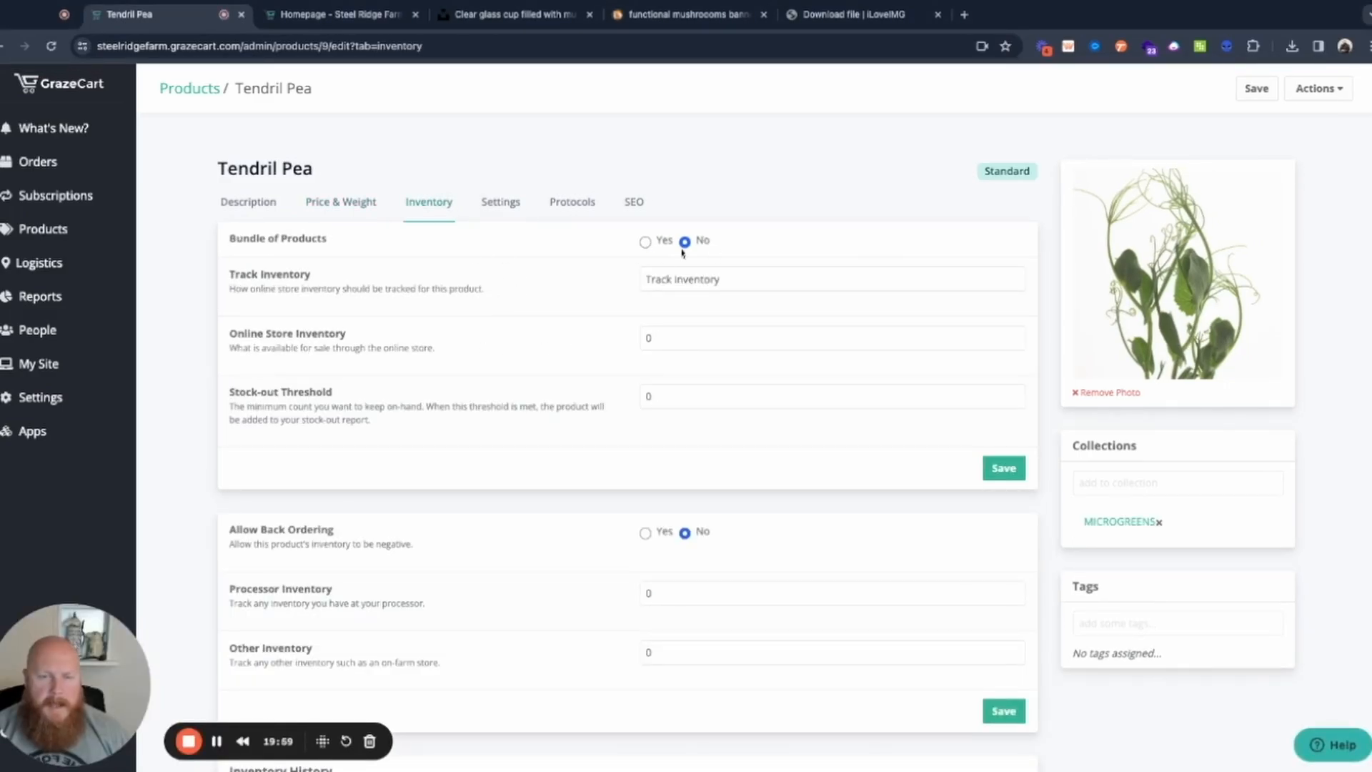
{"action": "left_click", "coordinate": [653, 284]}
{"action": "left_click", "coordinate": [520, 325]}
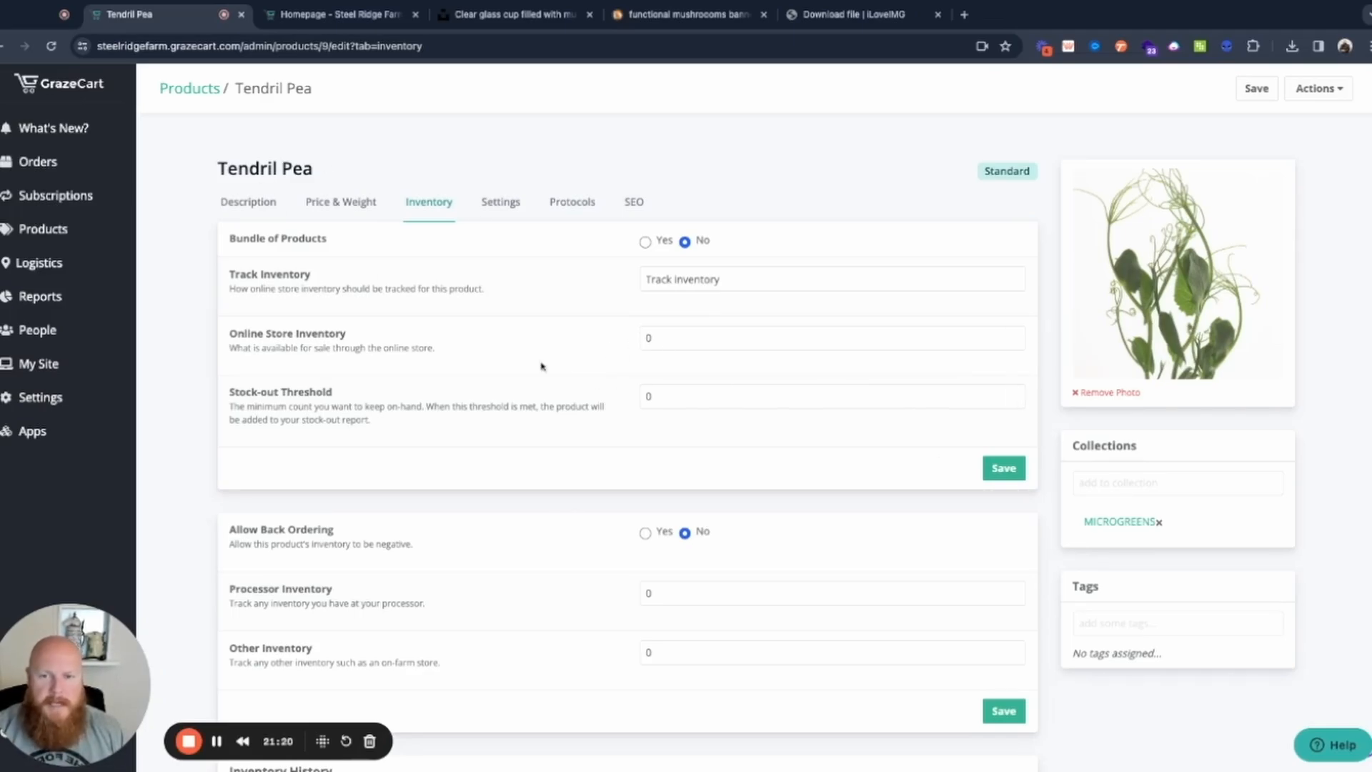
{"action": "left_click", "coordinate": [654, 340]}
{"action": "double_click", "coordinate": [654, 340]}
{"action": "type", "text": "40"}
{"action": "key", "text": "Return"}
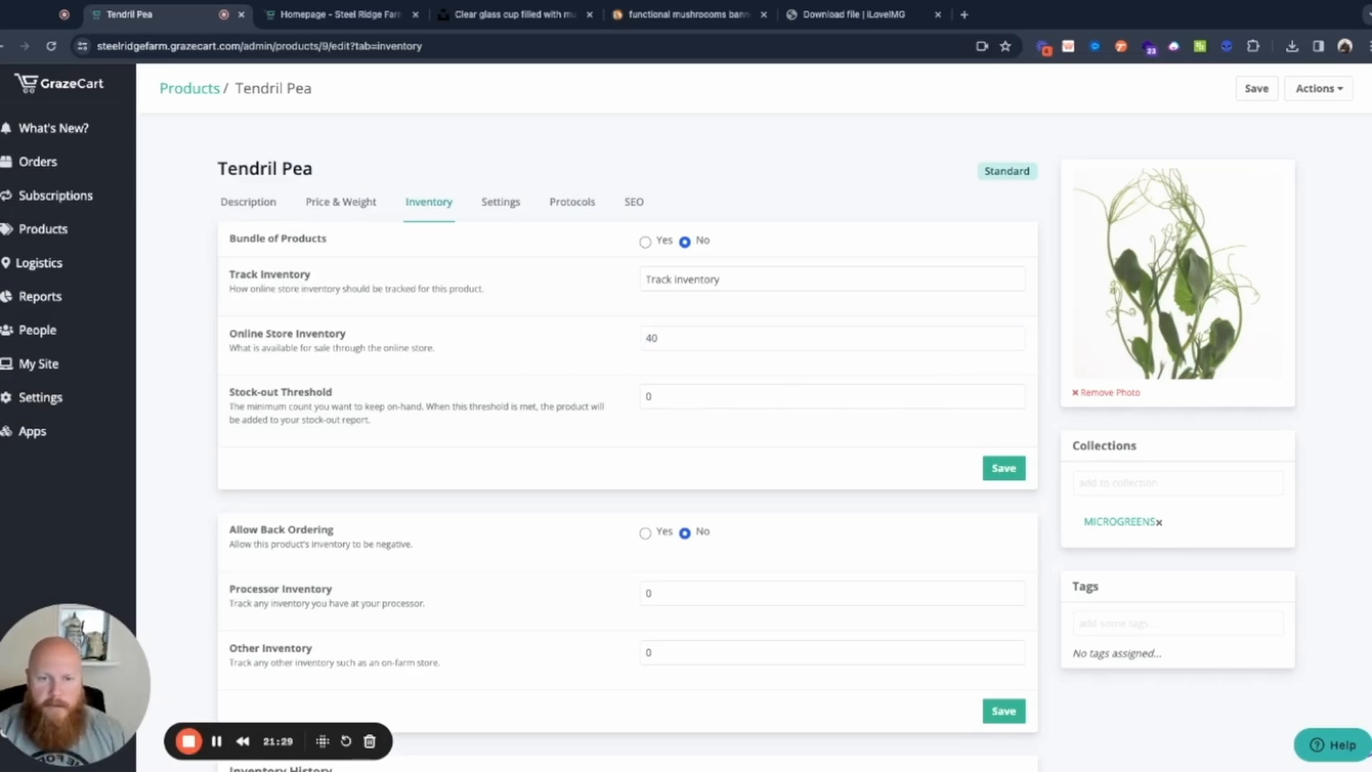
{"action": "scroll", "coordinate": [608, 433], "scroll_direction": "down", "scroll_amount": 2}
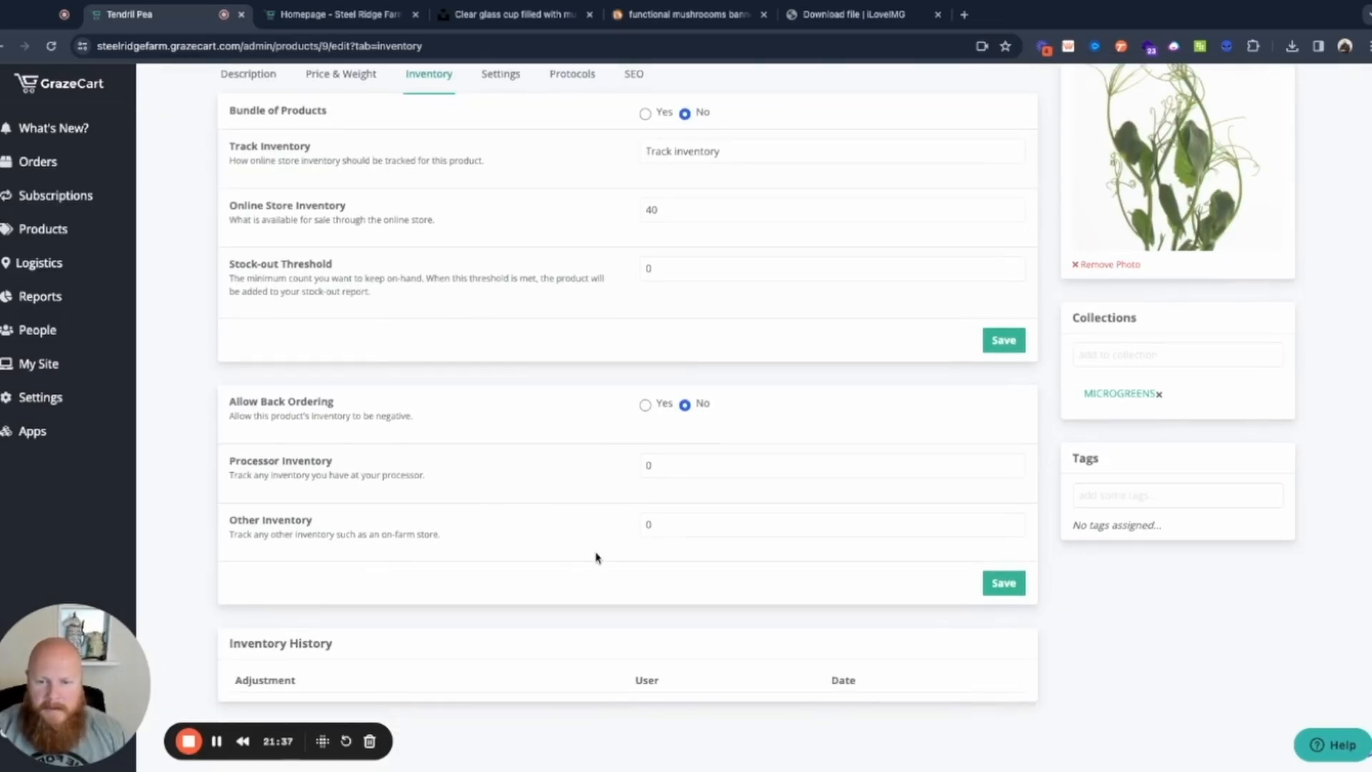
{"action": "left_click", "coordinate": [999, 346]}
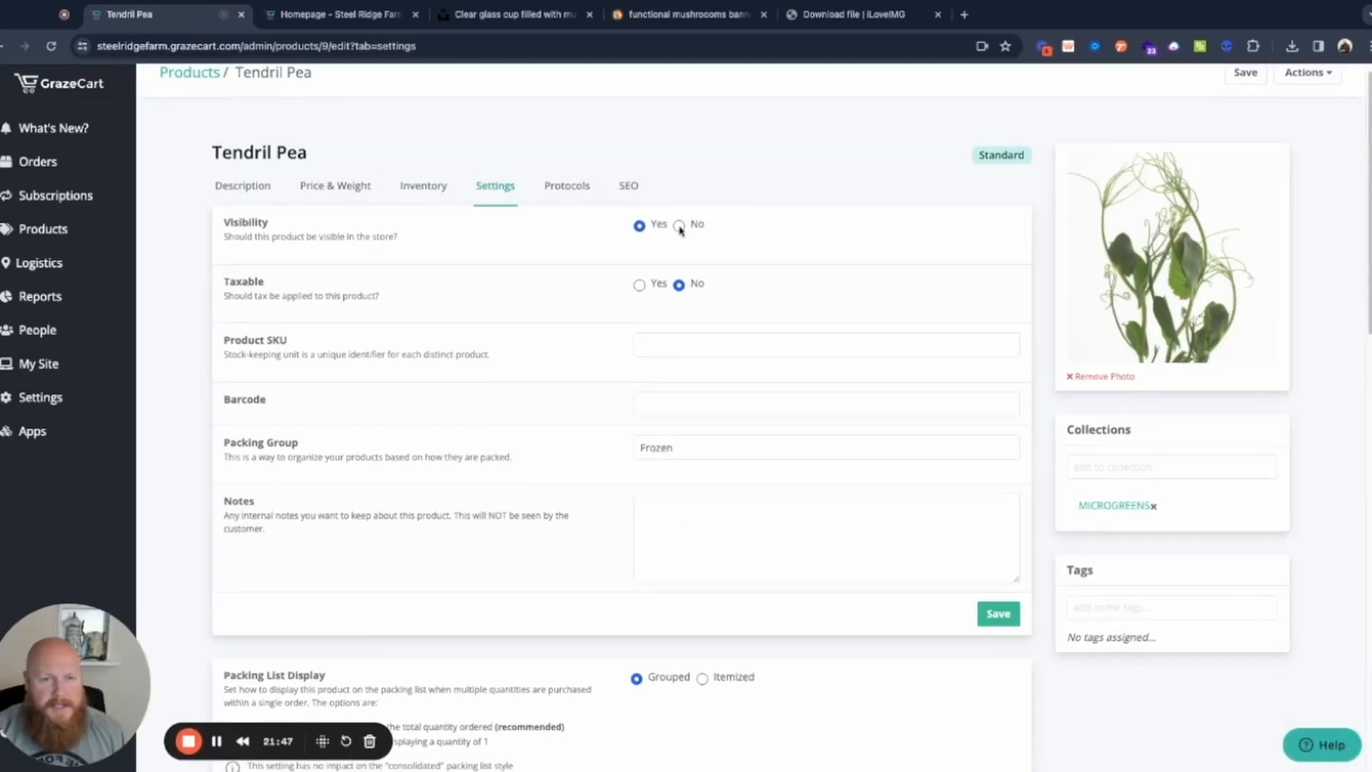
Step: Set the product's store visibility to No, look through its remaining settings and save
{"action": "left_click", "coordinate": [679, 227]}
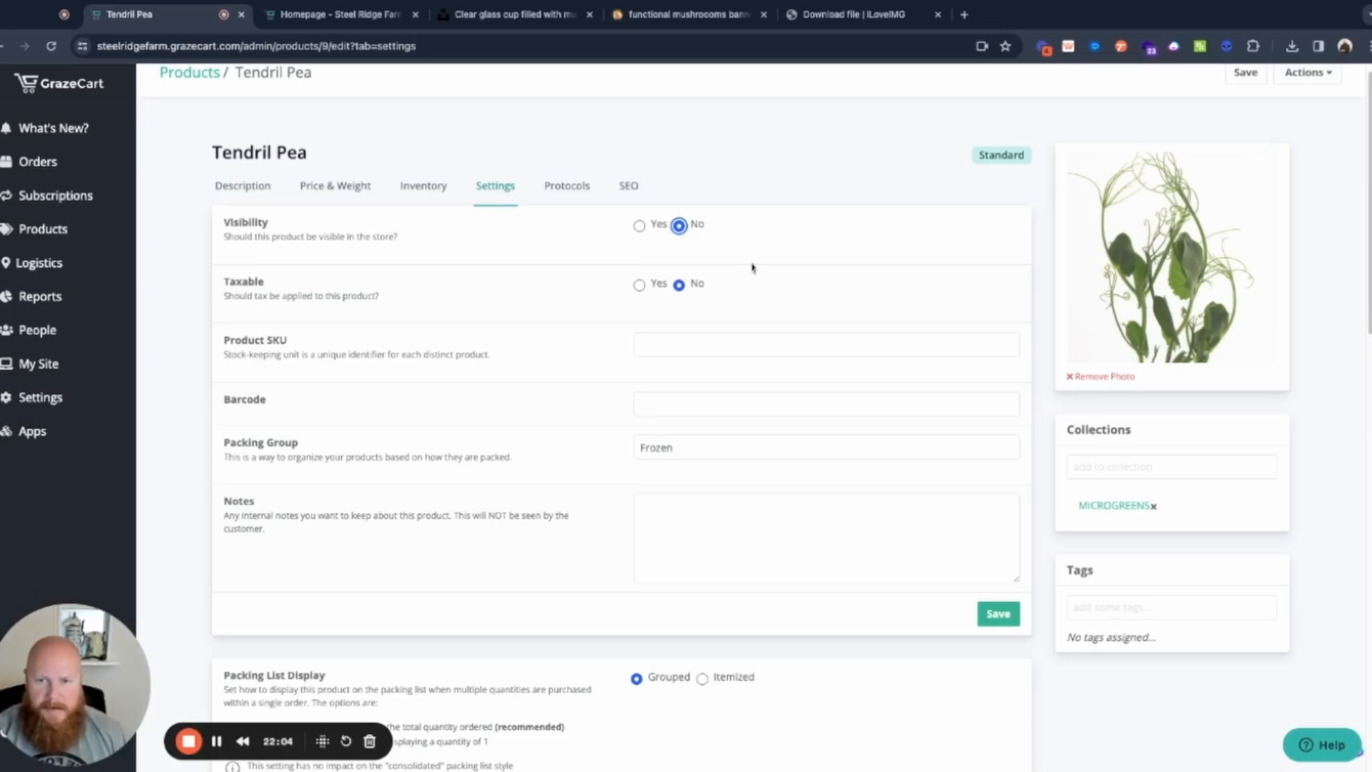
{"action": "scroll", "coordinate": [555, 411], "scroll_direction": "down", "scroll_amount": 2}
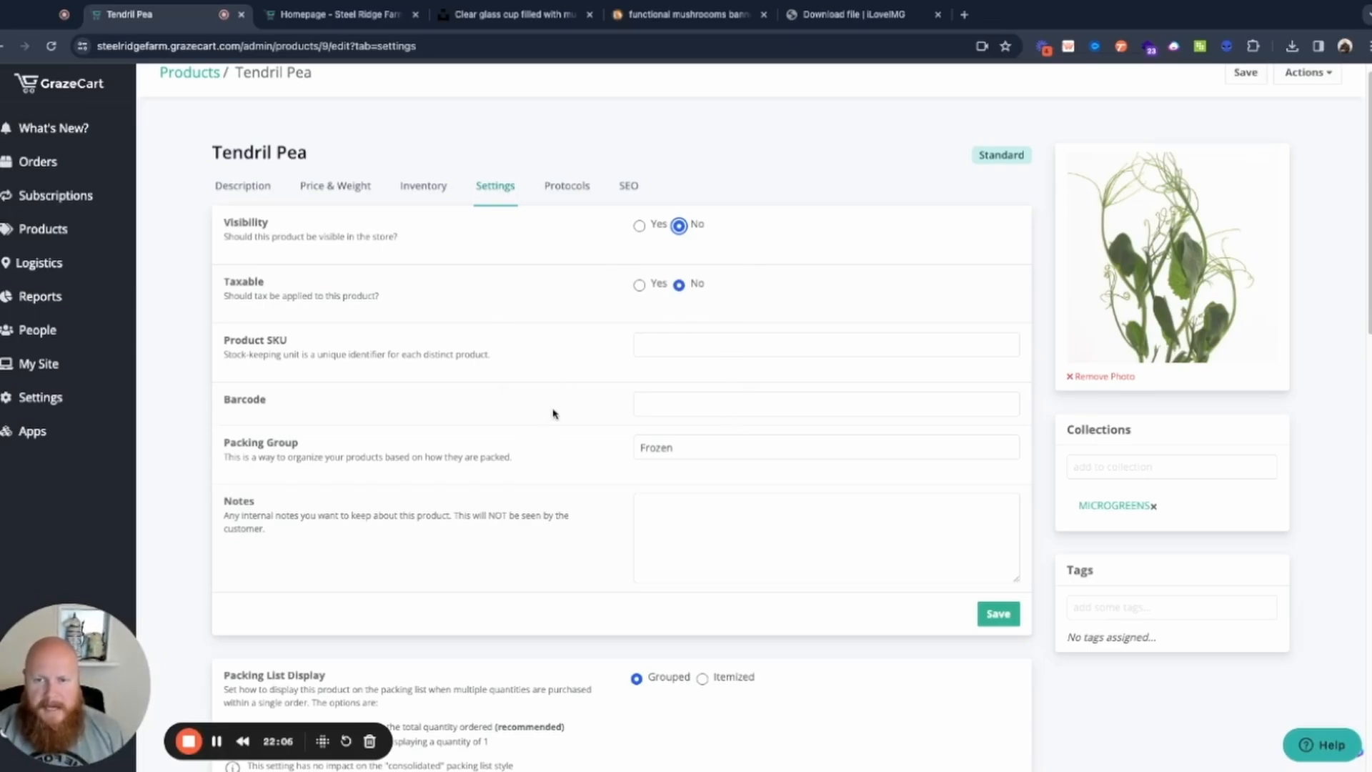
{"action": "scroll", "coordinate": [555, 411], "scroll_direction": "down", "scroll_amount": 12}
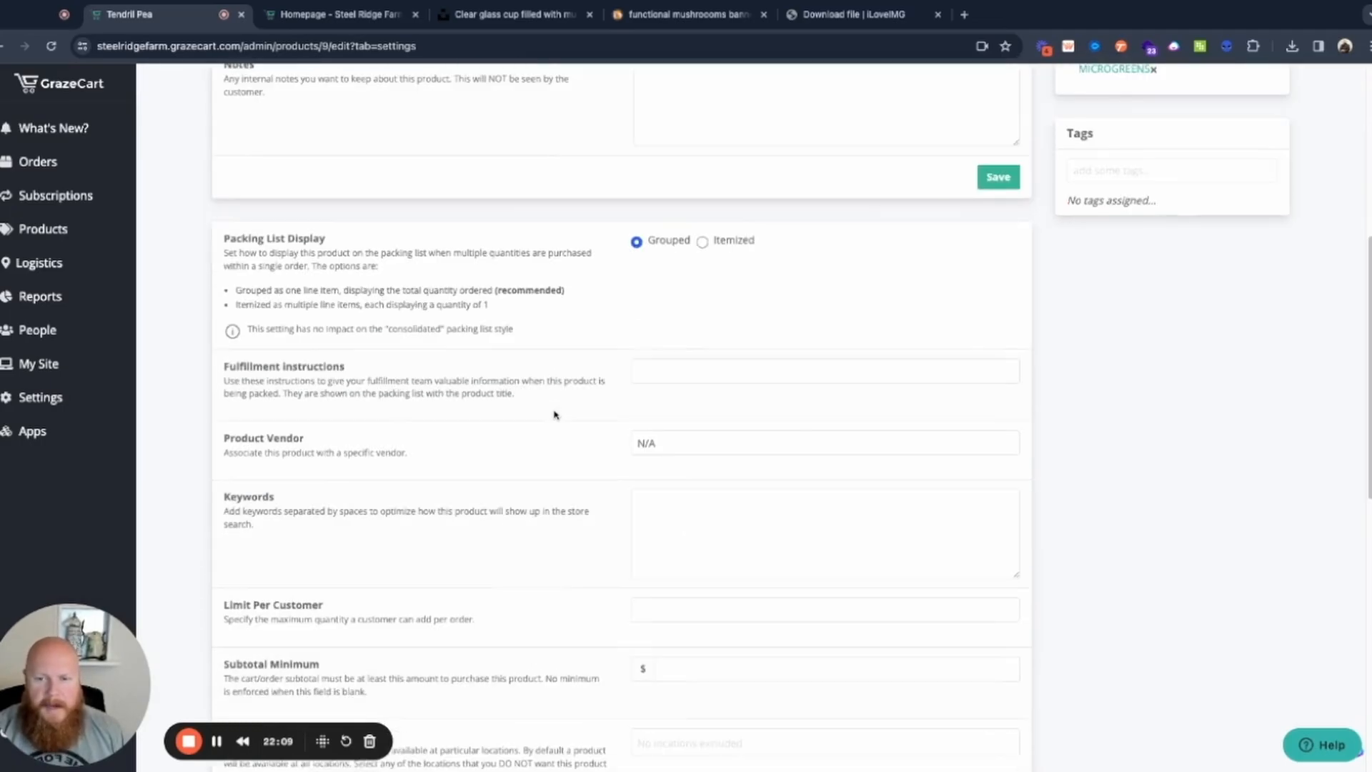
{"action": "scroll", "coordinate": [663, 433], "scroll_direction": "up", "scroll_amount": 4}
{"action": "scroll", "coordinate": [625, 437], "scroll_direction": "down", "scroll_amount": 7}
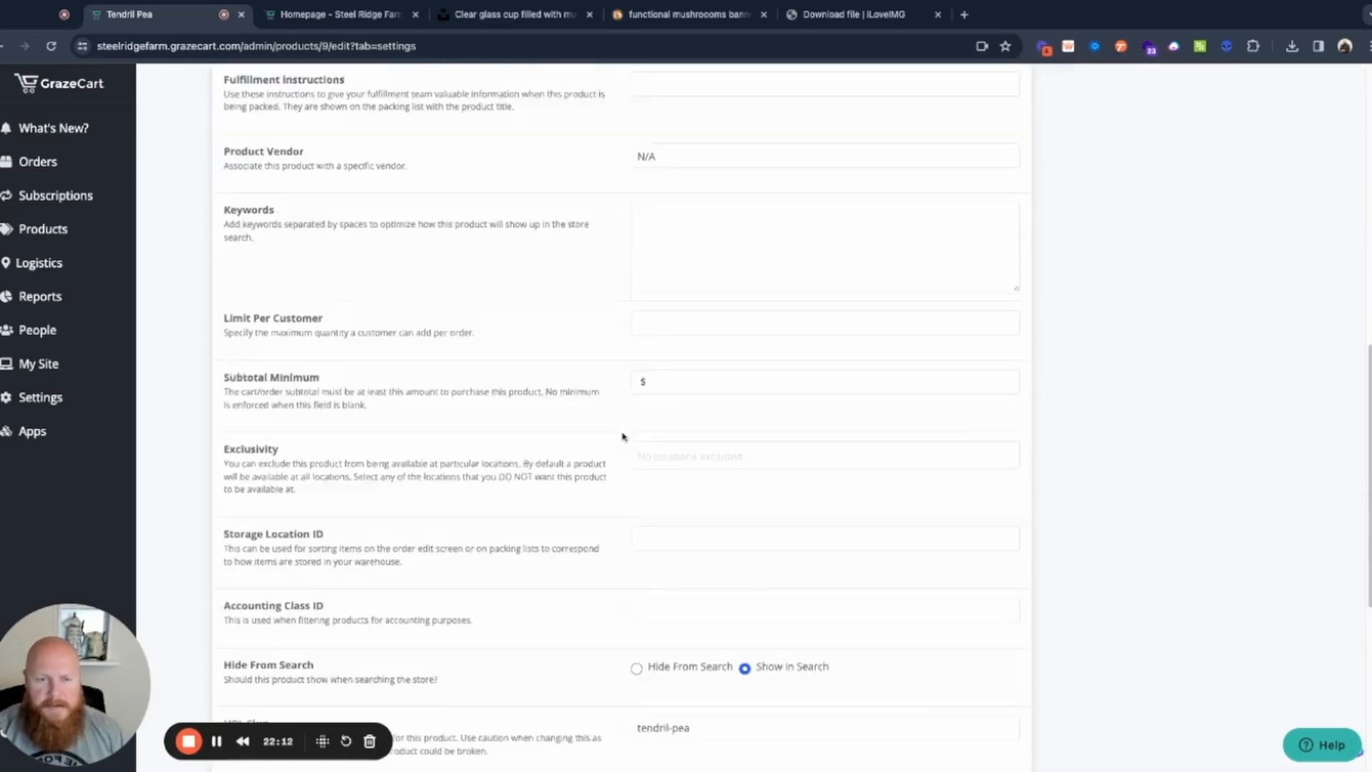
{"action": "scroll", "coordinate": [611, 438], "scroll_direction": "down", "scroll_amount": 2}
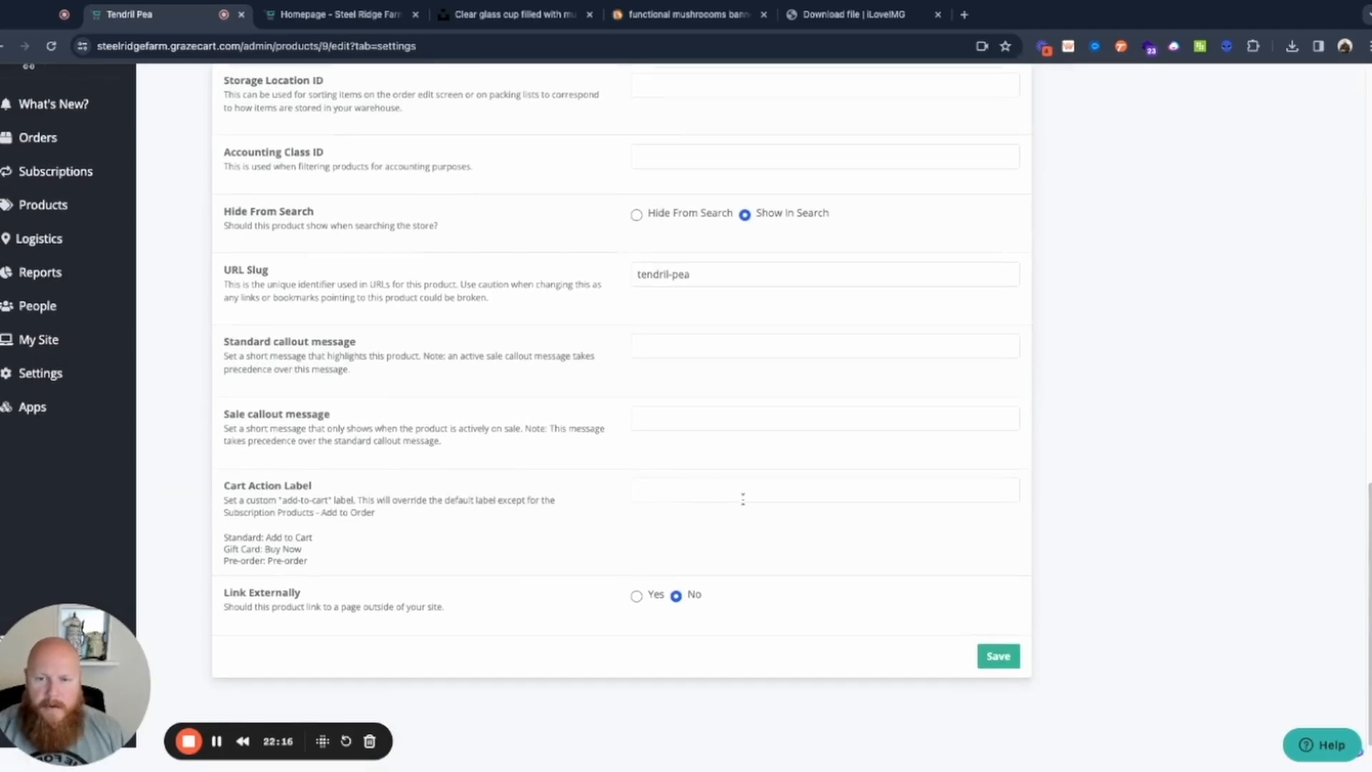
{"action": "scroll", "coordinate": [801, 522], "scroll_direction": "up", "scroll_amount": 20}
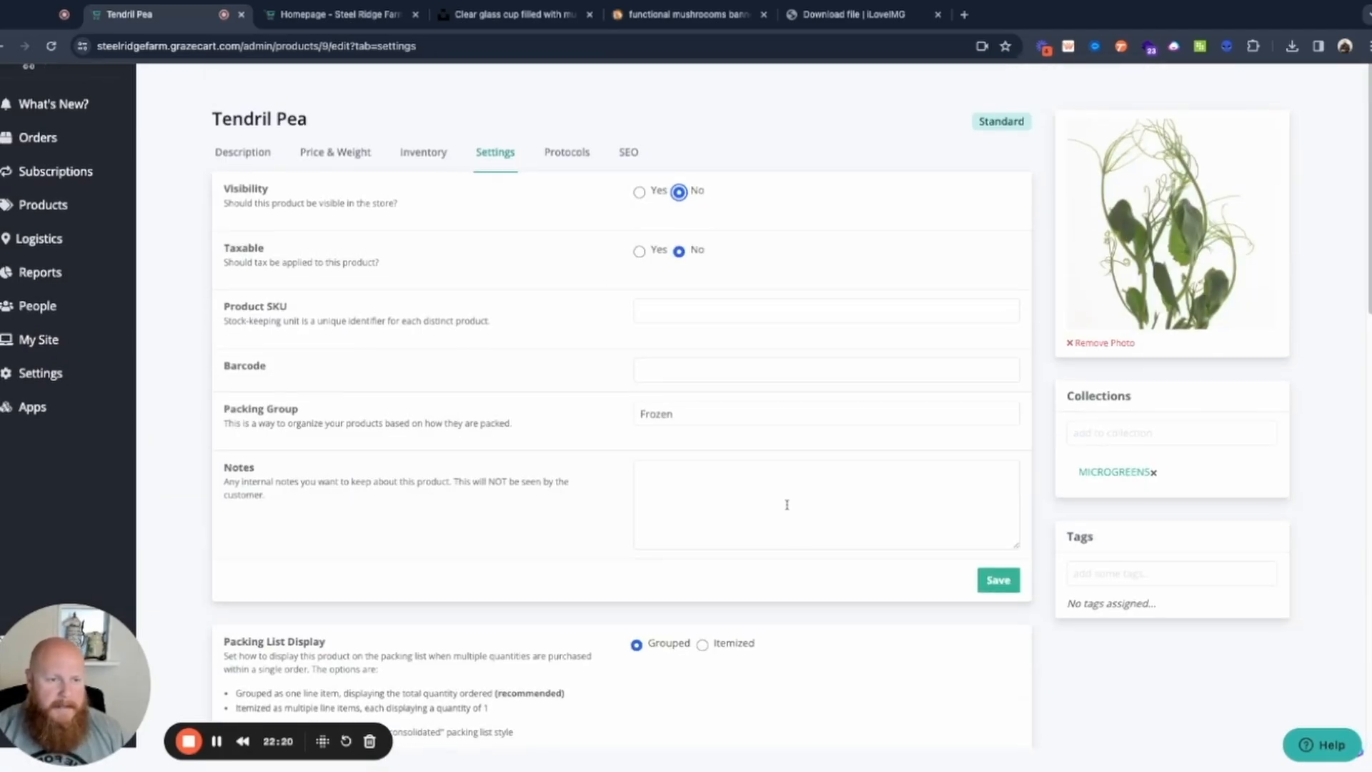
{"action": "scroll", "coordinate": [787, 504], "scroll_direction": "down", "scroll_amount": 10}
{"action": "scroll", "coordinate": [787, 500], "scroll_direction": "up", "scroll_amount": 12}
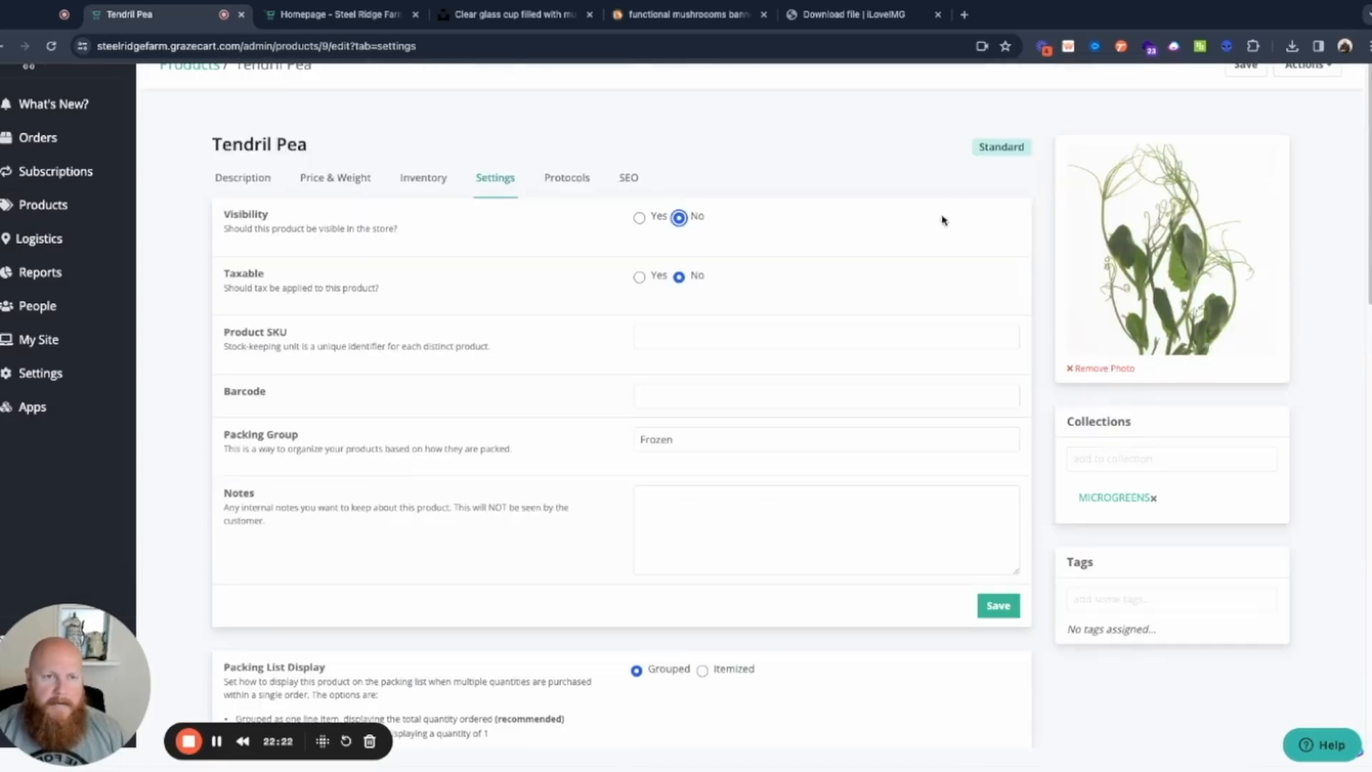
{"action": "scroll", "coordinate": [1137, 191], "scroll_direction": "down", "scroll_amount": 1}
{"action": "scroll", "coordinate": [1148, 189], "scroll_direction": "up", "scroll_amount": 2}
{"action": "left_click", "coordinate": [1246, 89]}
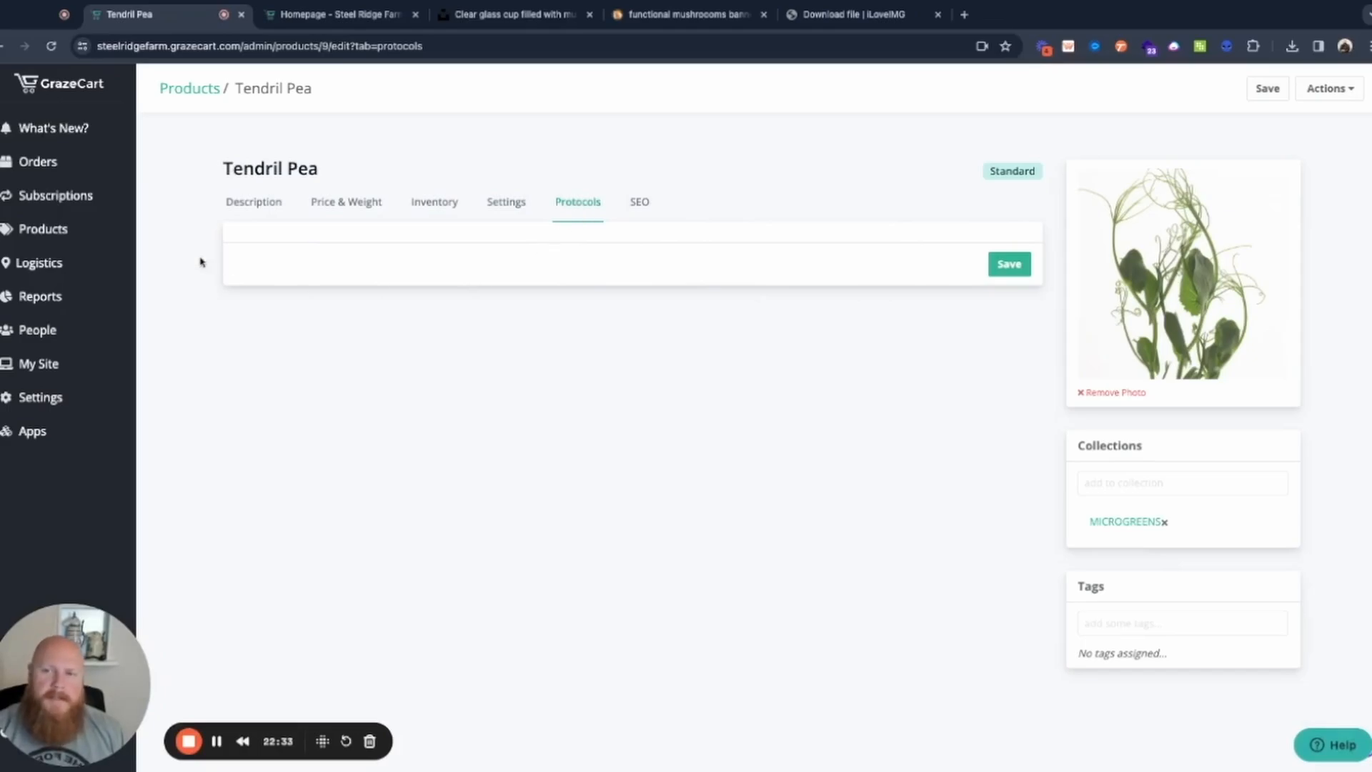
Step: Open the store-wide Protocols page of the products area
{"action": "mouse_move", "coordinate": [19, 235]}
{"action": "left_click", "coordinate": [168, 429]}
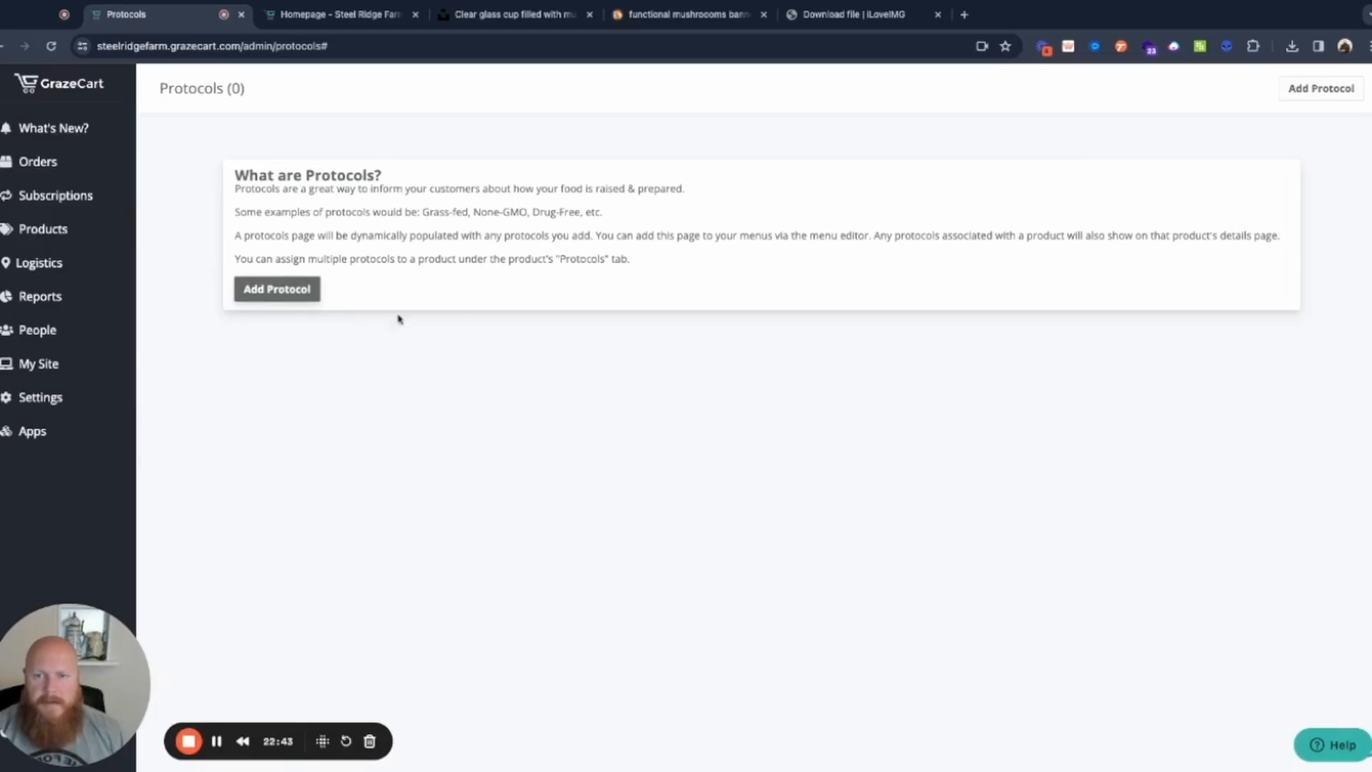
Step: Create and save a protocol named 100% Organic with the description "Our products are 100% organic!", visible to search engines
{"action": "left_click", "coordinate": [278, 289]}
{"action": "left_click", "coordinate": [500, 166]}
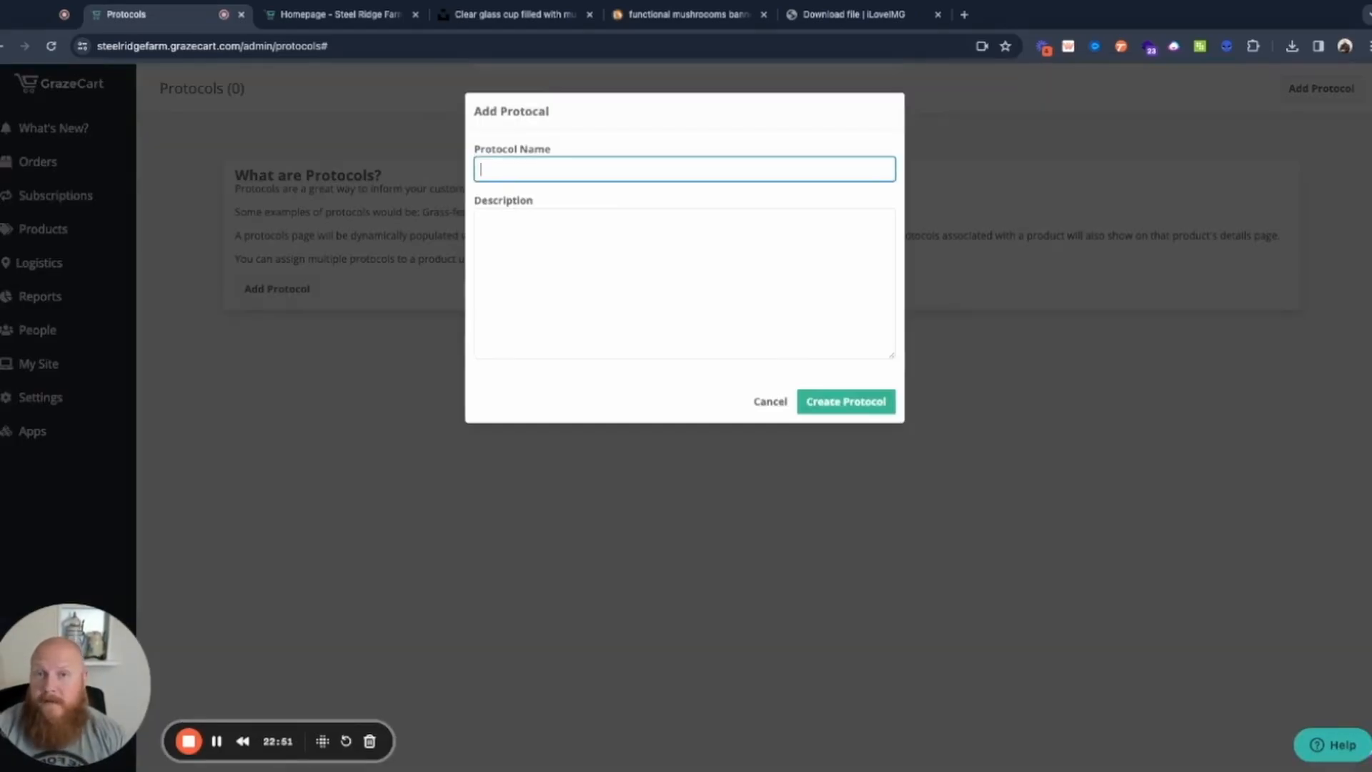
{"action": "type", "text": "100% Orga"}
{"action": "type", "text": "nic"}
{"action": "left_click", "coordinate": [671, 256]}
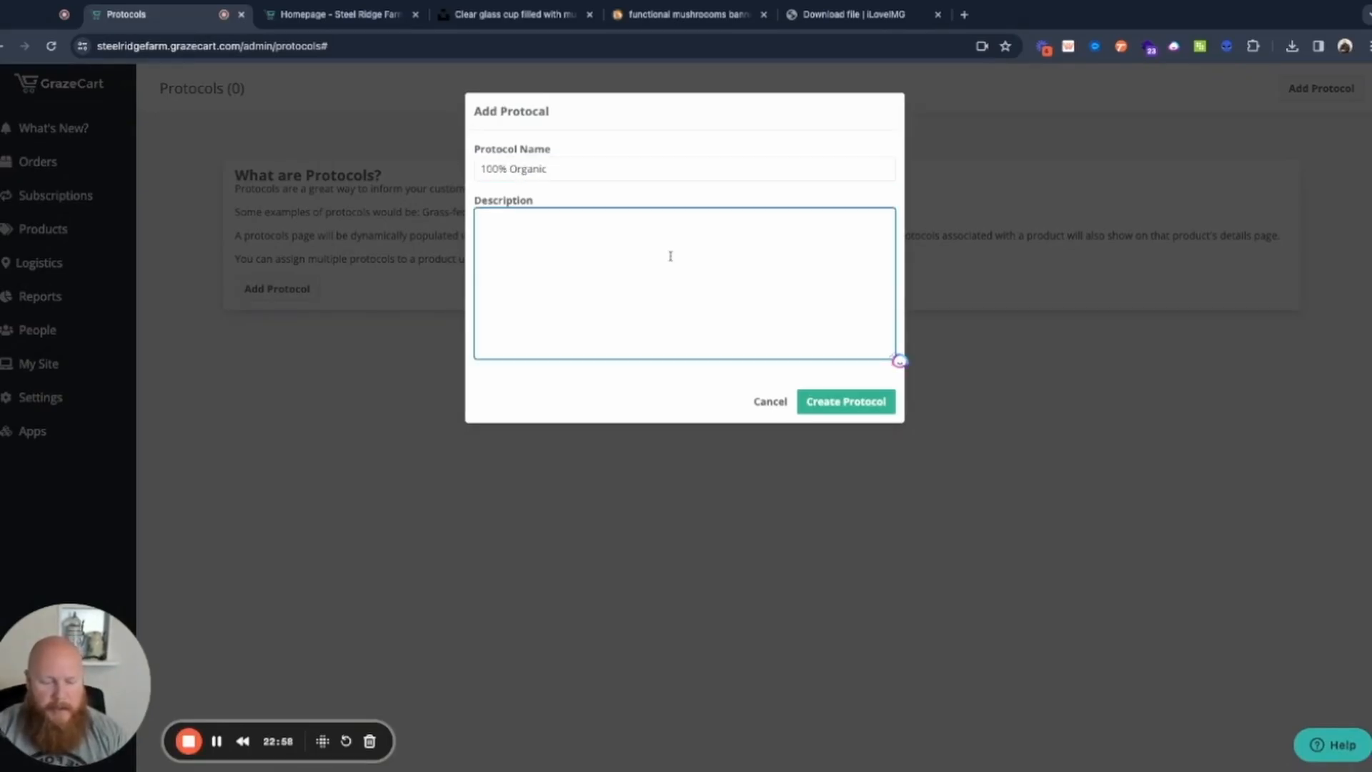
{"action": "type", "text": "O"}
{"action": "type", "text": "ur products are"}
{"action": "type", "text": "100"}
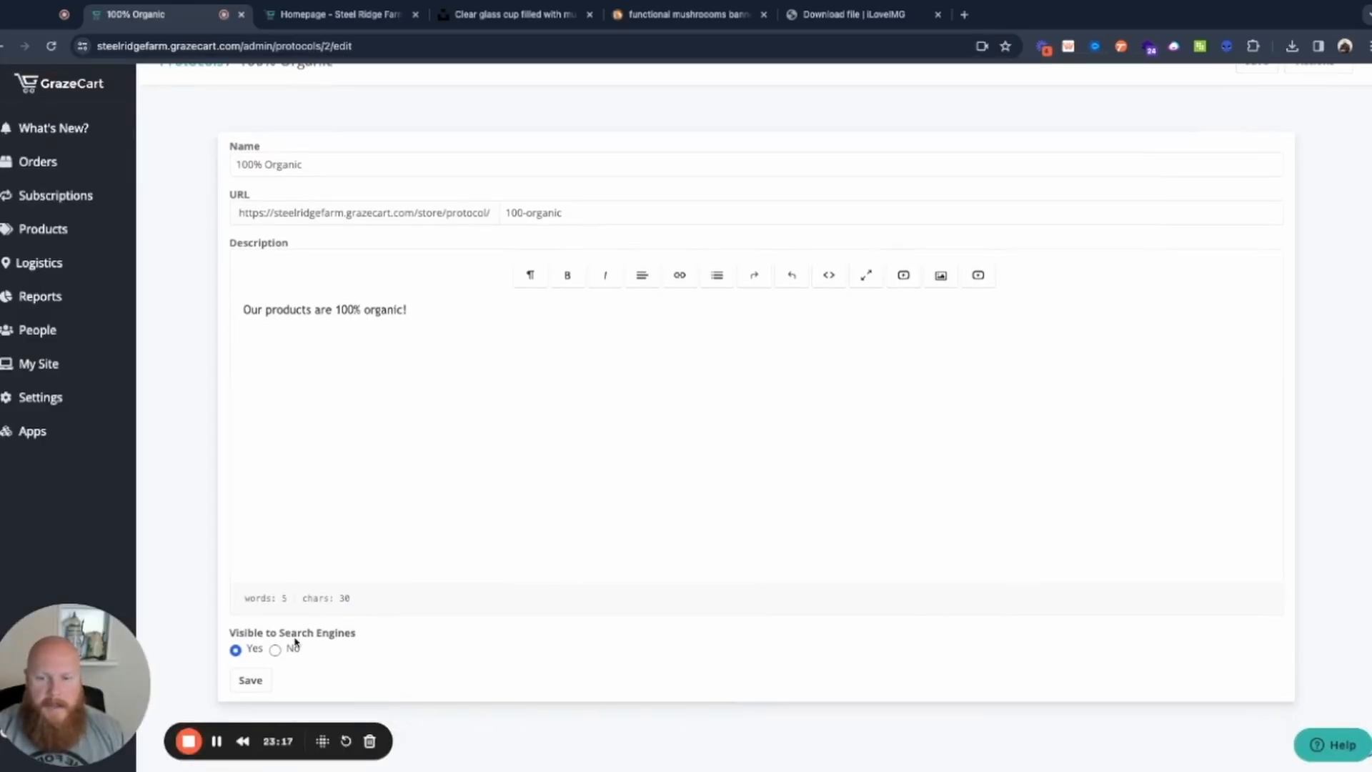
{"action": "left_click", "coordinate": [250, 680]}
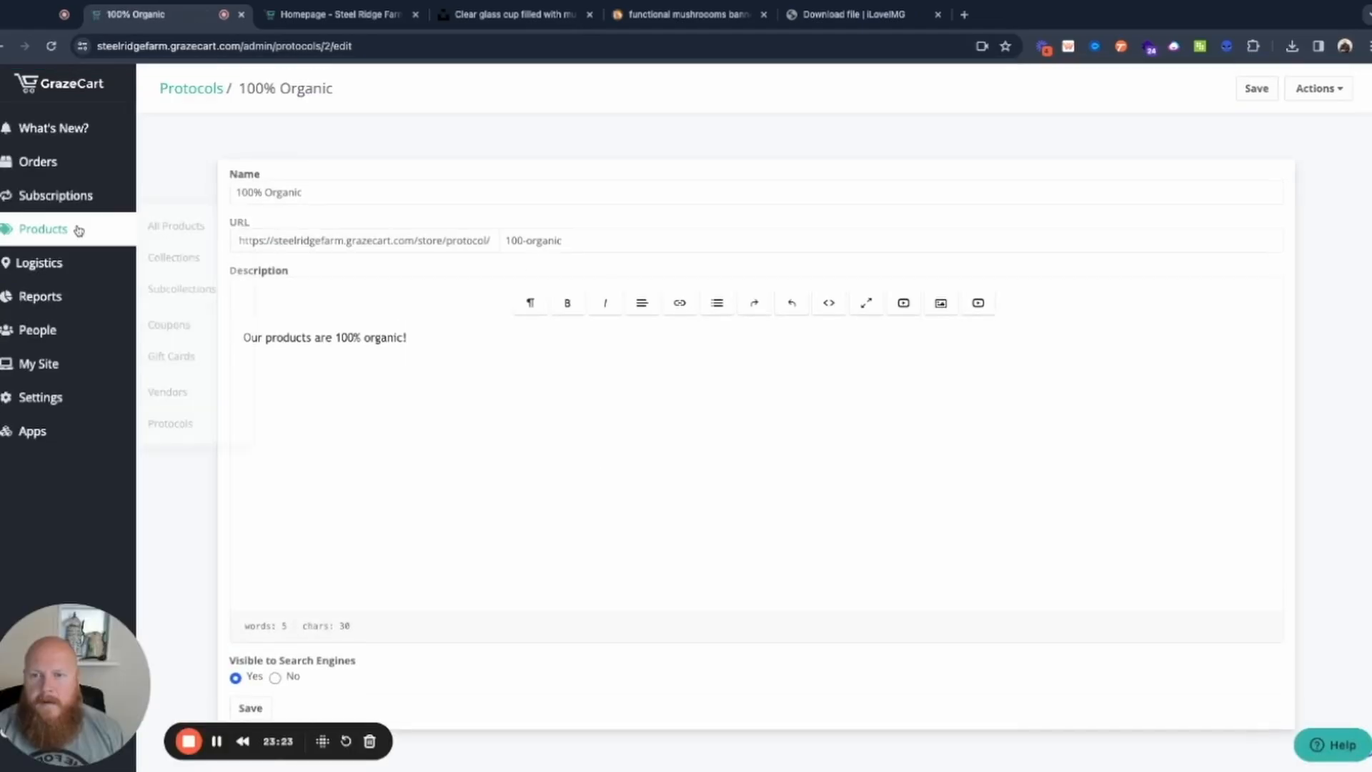
Step: Assign the 100% Organic protocol to the Tendril Pea product and save it
{"action": "left_click", "coordinate": [179, 233]}
{"action": "left_click", "coordinate": [263, 264]}
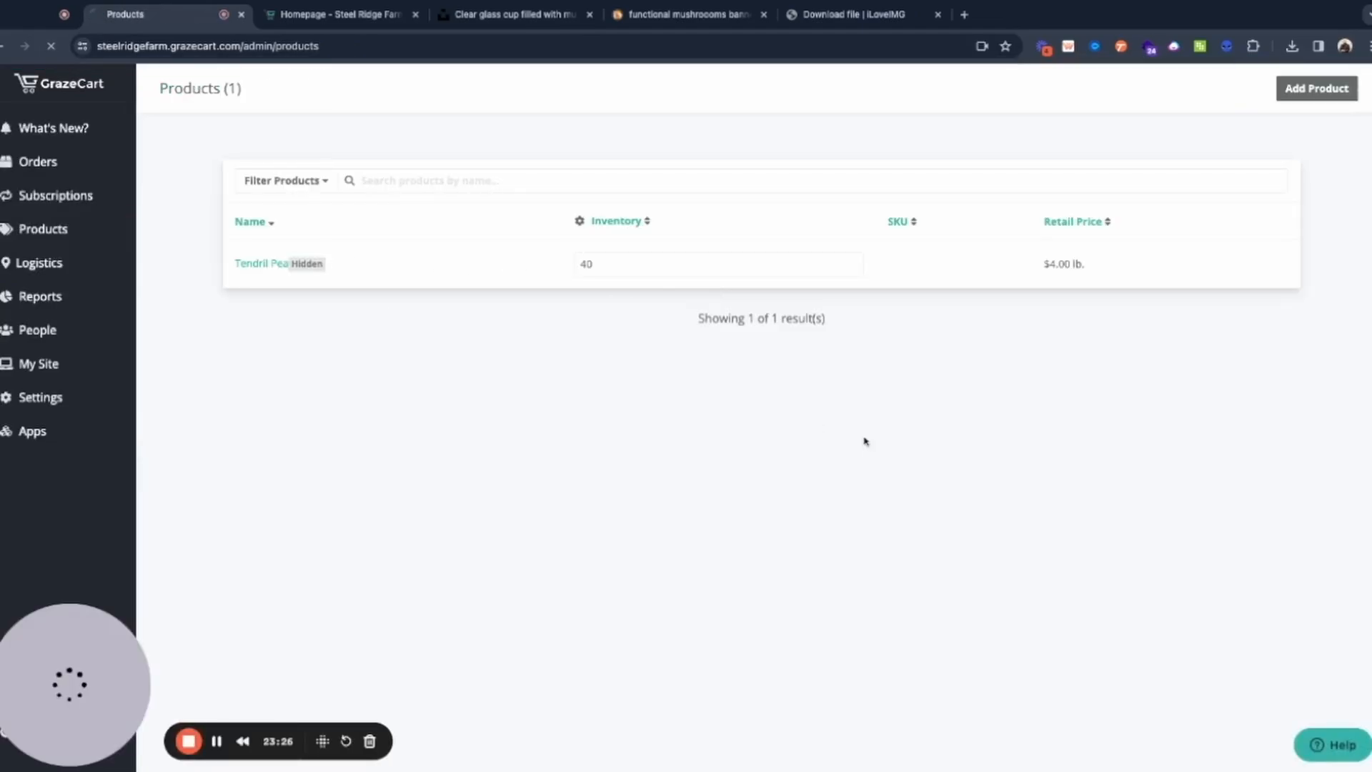
{"action": "left_click", "coordinate": [577, 202]}
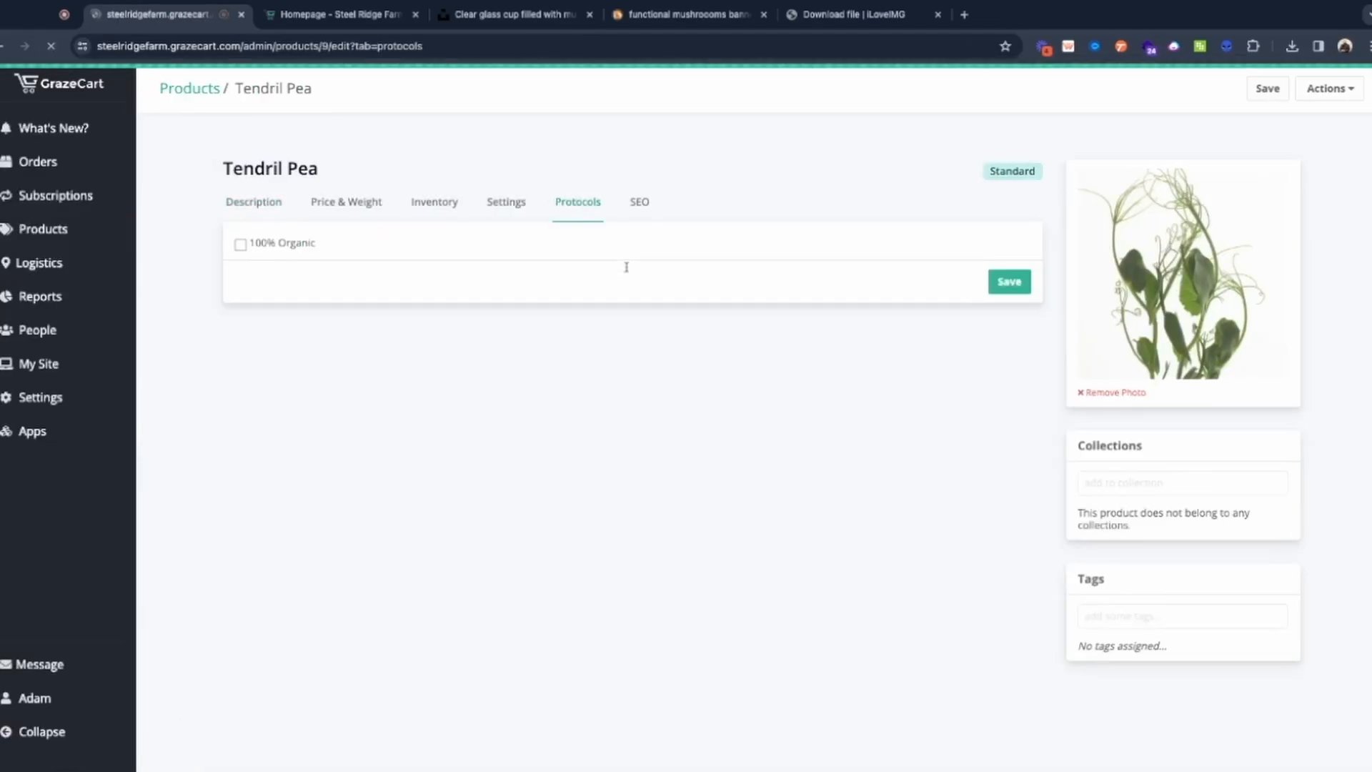
{"action": "left_click", "coordinate": [240, 245]}
{"action": "left_click", "coordinate": [1009, 281]}
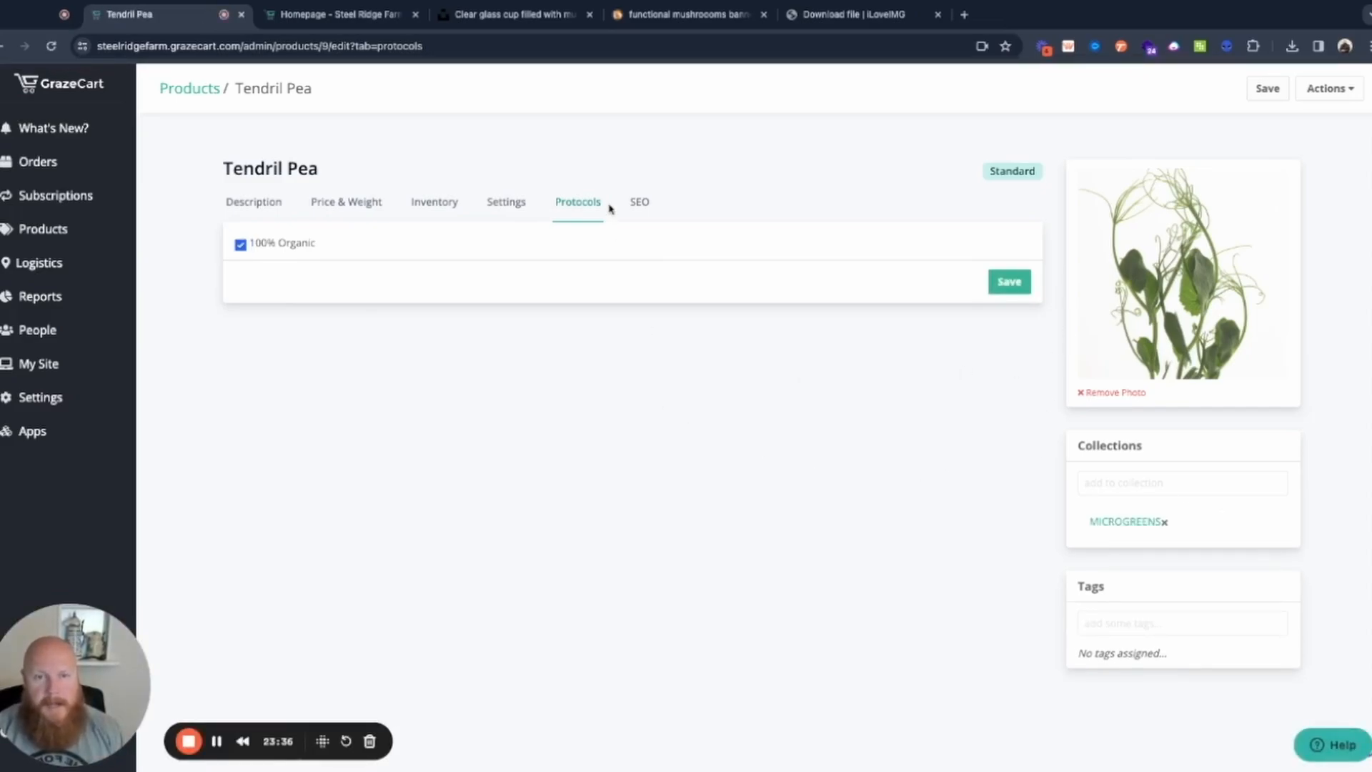
Step: Set the Tendril Pea product's SEO meta title to "Tendril Pea | Steel Ridge Farm"
{"action": "left_click", "coordinate": [639, 202]}
{"action": "left_click", "coordinate": [329, 258]}
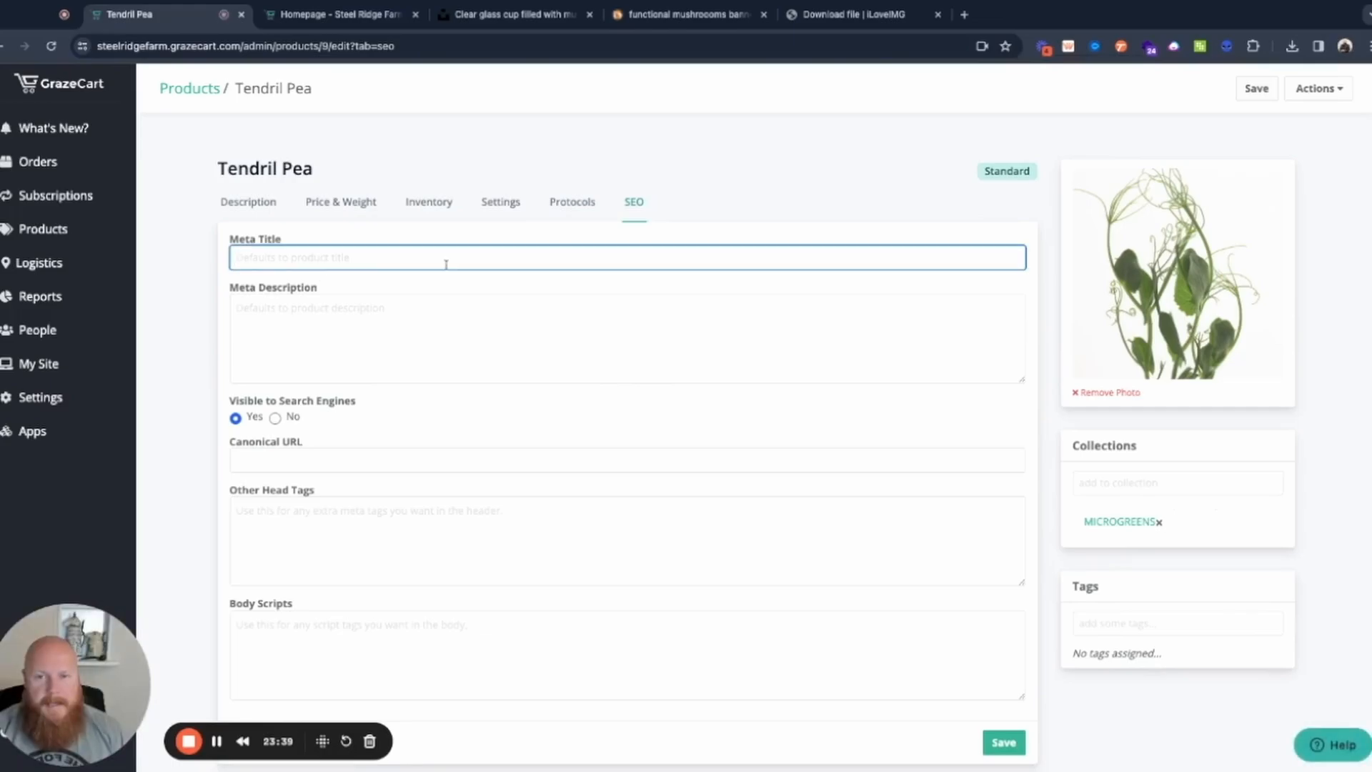
{"action": "type", "text": "Tendril Pea | Steel Ridge Farm"}
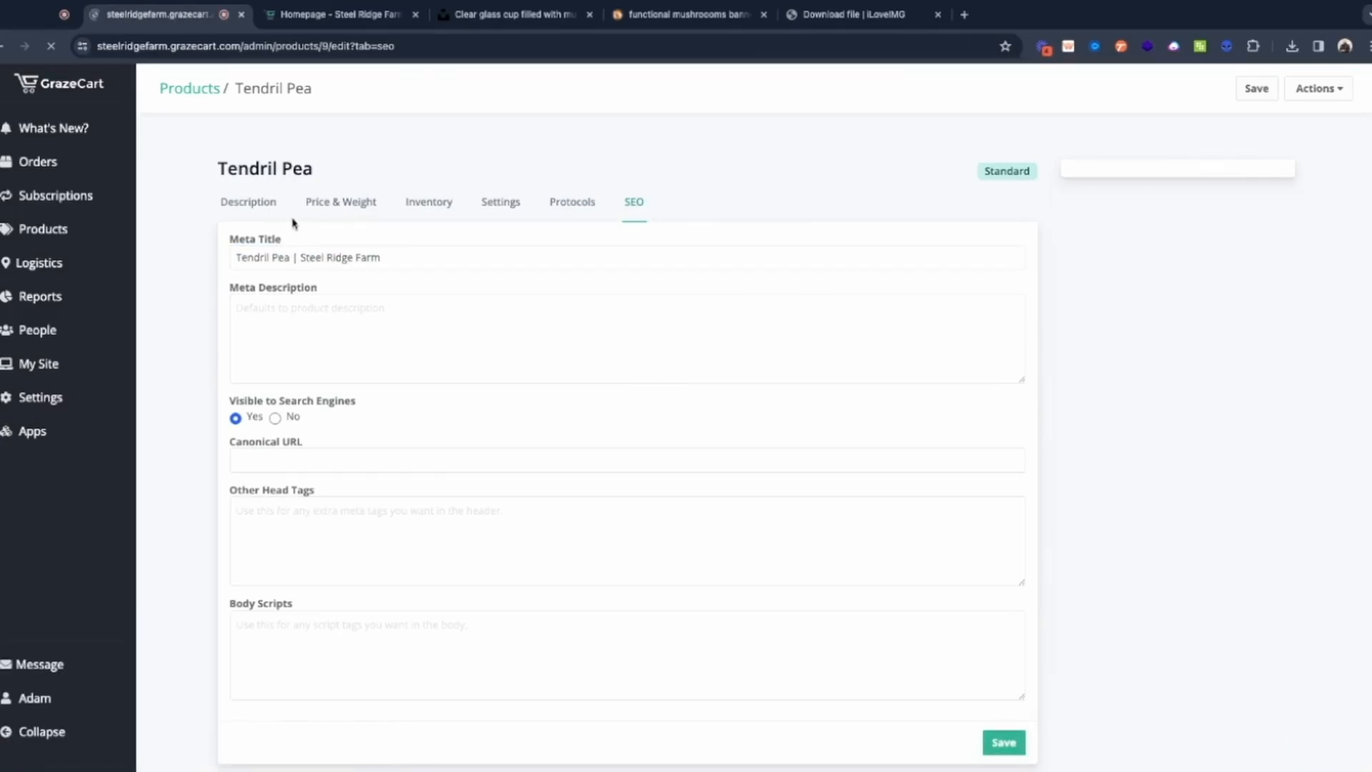
Step: Copy the Tendril Pea product's description text into its SEO meta description
{"action": "left_click", "coordinate": [248, 202]}
{"action": "scroll", "coordinate": [346, 500], "scroll_direction": "down", "scroll_amount": 2}
{"action": "key", "text": "ctrl+a"}
{"action": "key", "text": "ctrl+c"}
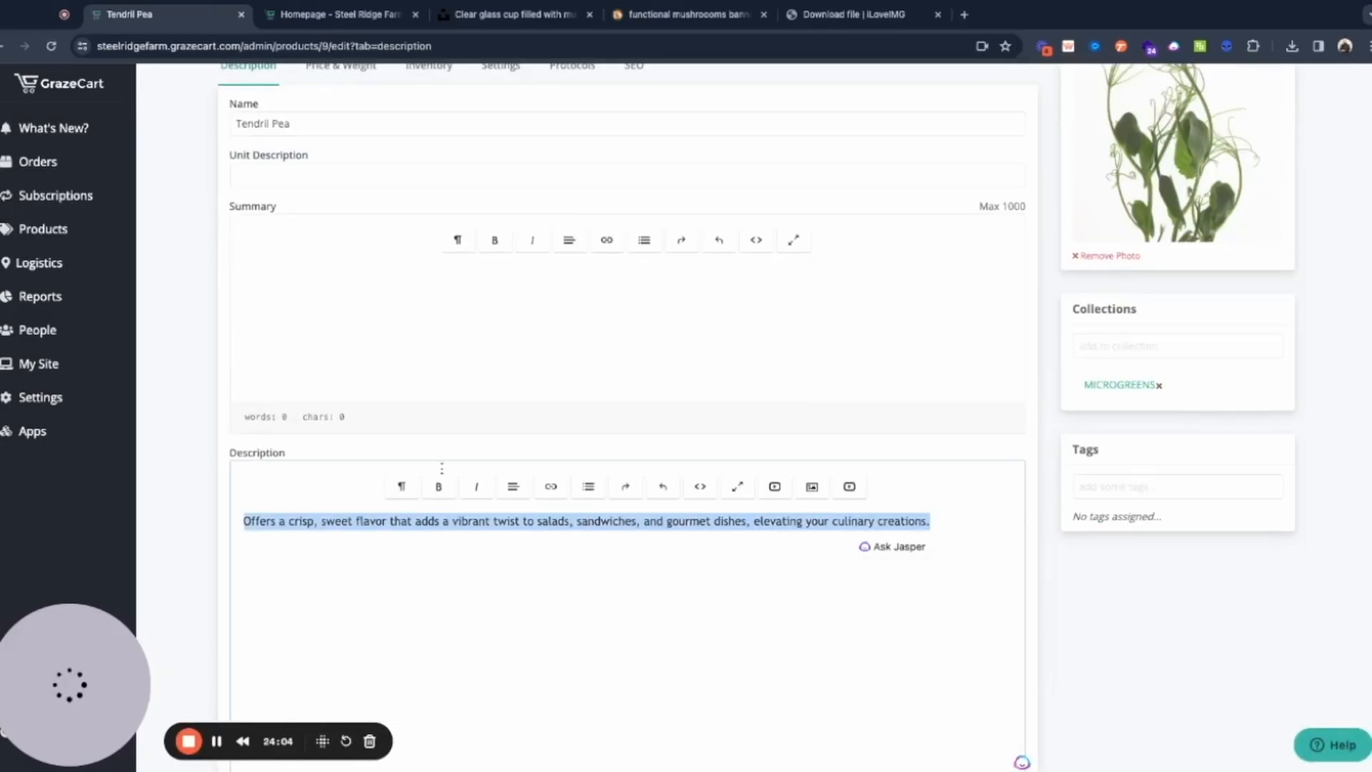
{"action": "scroll", "coordinate": [647, 265], "scroll_direction": "up", "scroll_amount": 2}
{"action": "left_click", "coordinate": [649, 203]}
{"action": "left_click", "coordinate": [322, 309]}
{"action": "key", "text": "ctrl+v"}
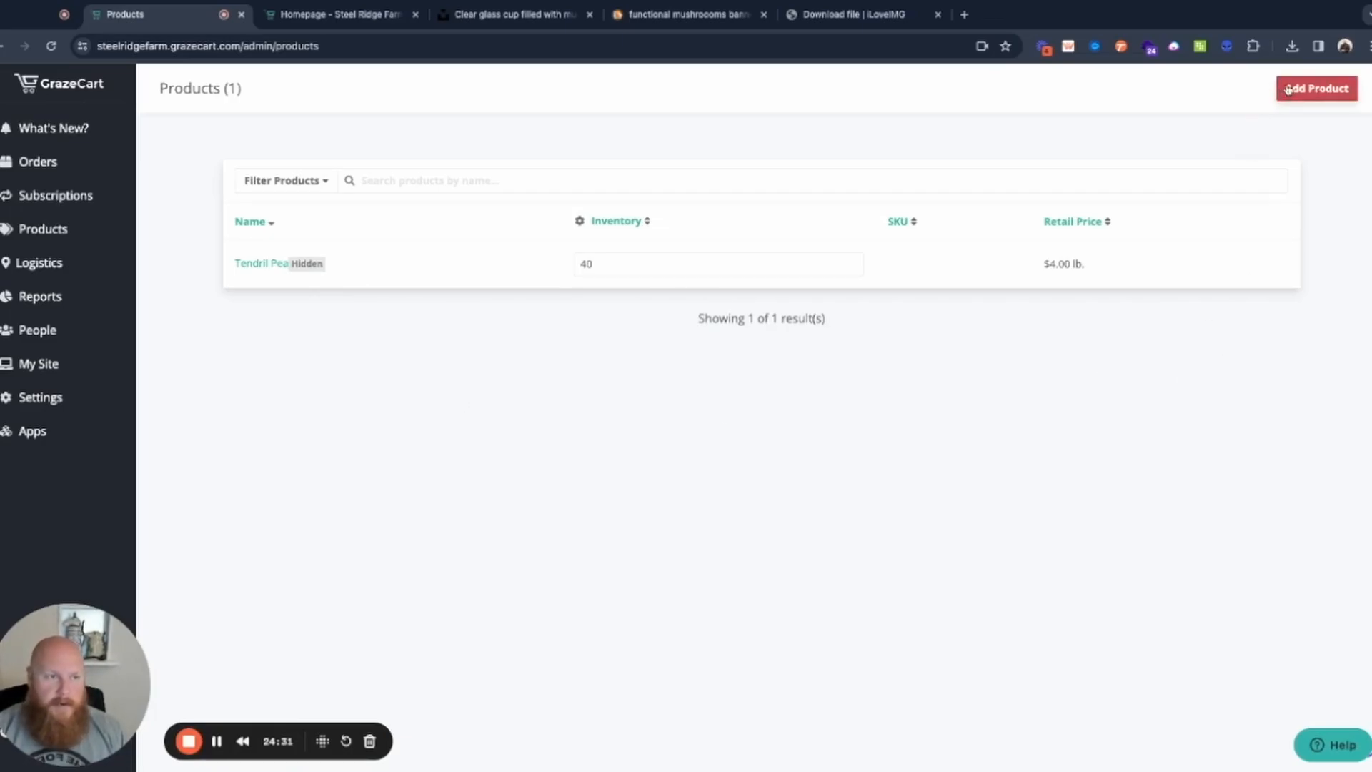
Step: Duplicate the Tendril Pea product under the new name "Tendril Pea - 1 oz. Sample Pack"
{"action": "left_click", "coordinate": [1317, 88]}
{"action": "left_click", "coordinate": [825, 315]}
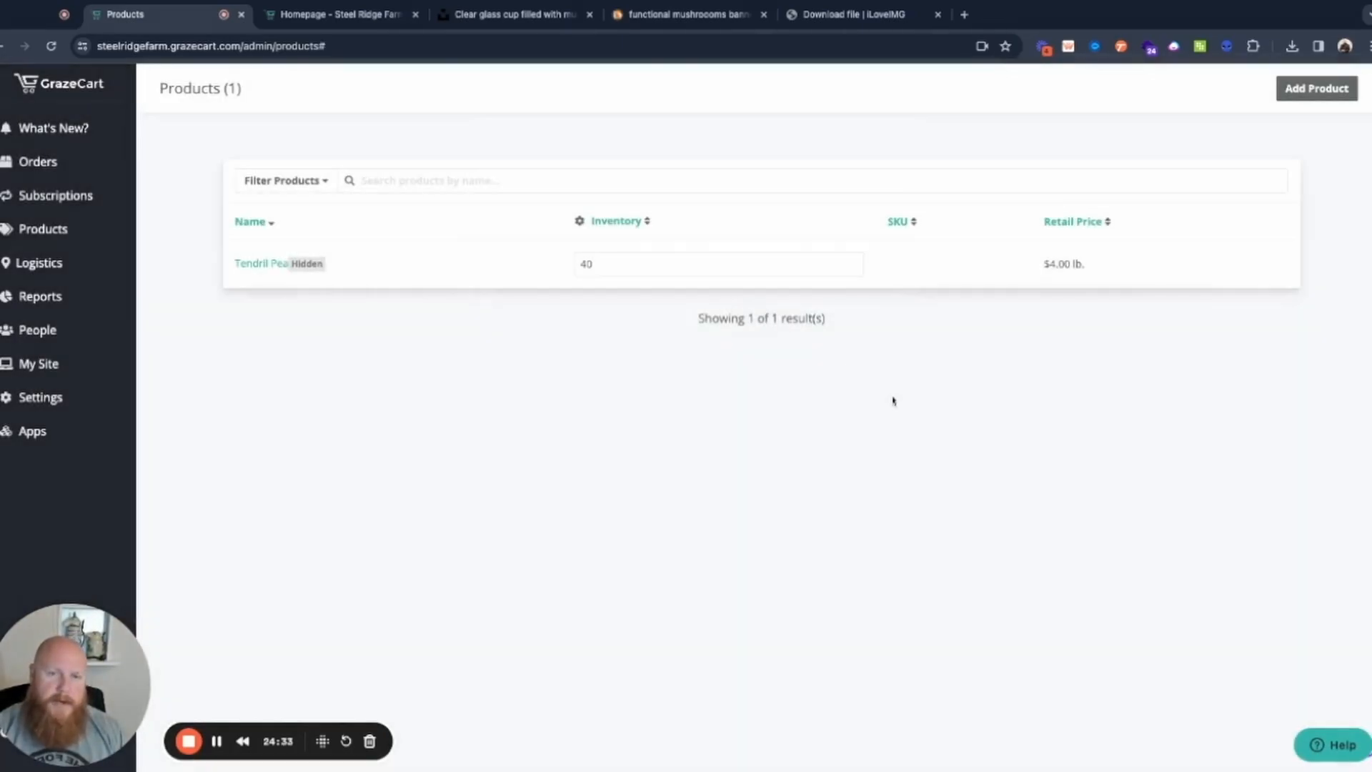
{"action": "left_click", "coordinate": [261, 264]}
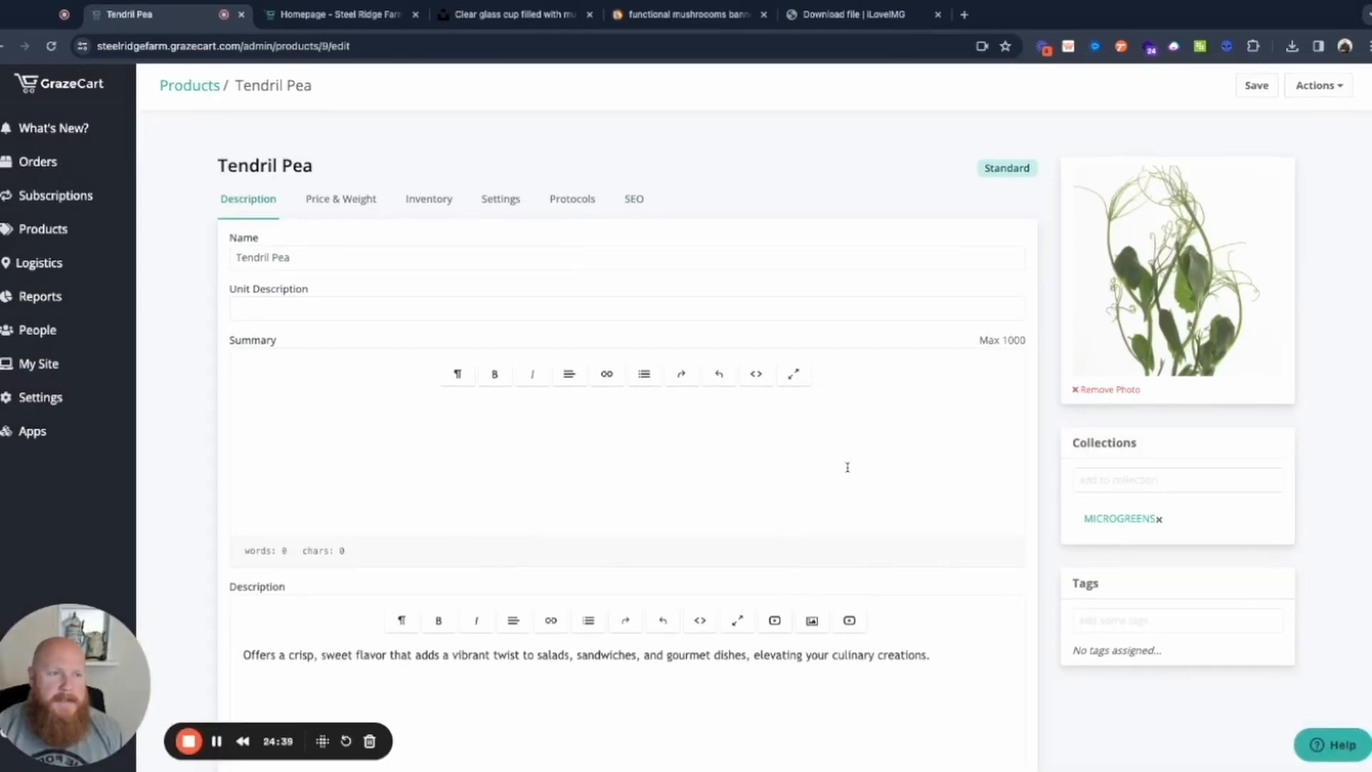
{"action": "left_click", "coordinate": [1319, 88]}
{"action": "left_click", "coordinate": [1269, 118]}
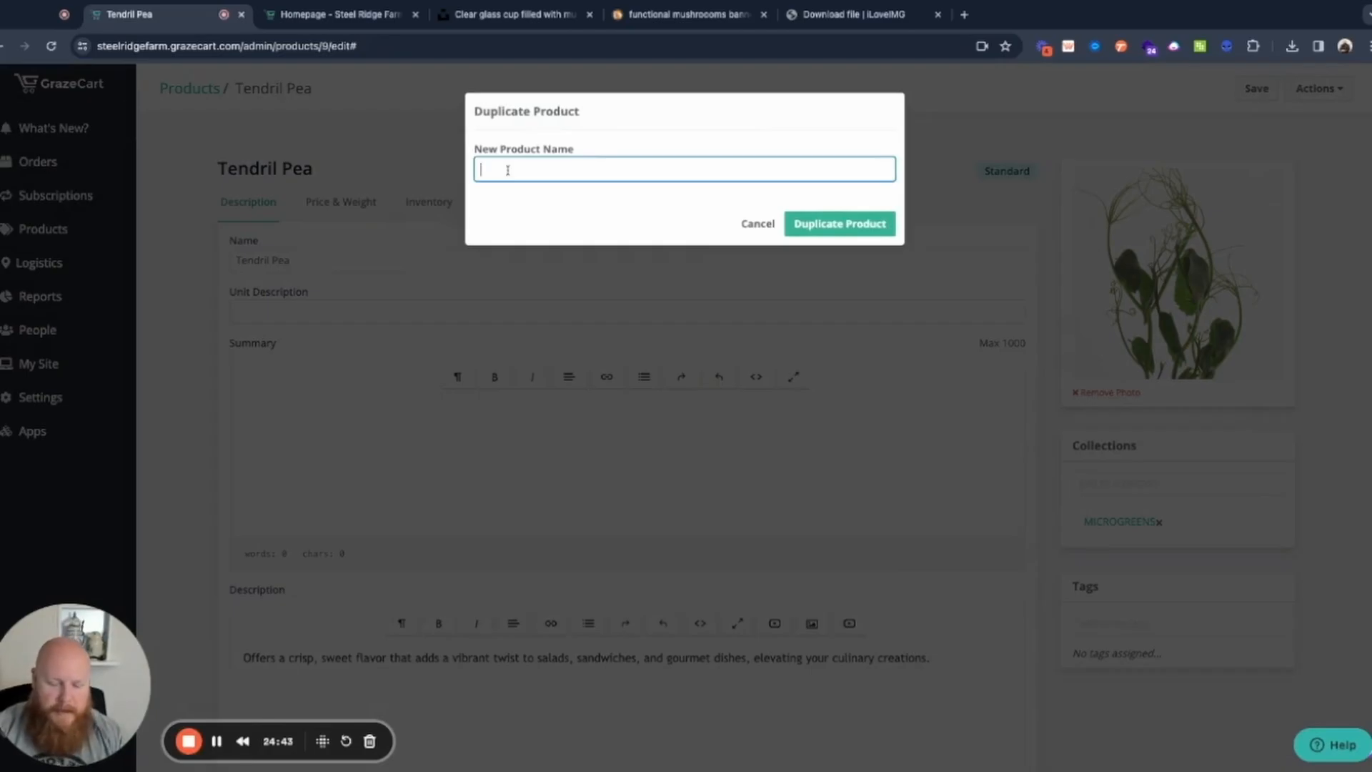
{"action": "type", "text": "Tendril Pea - 1 oz. Sample Pack"}
{"action": "key", "text": "Return"}
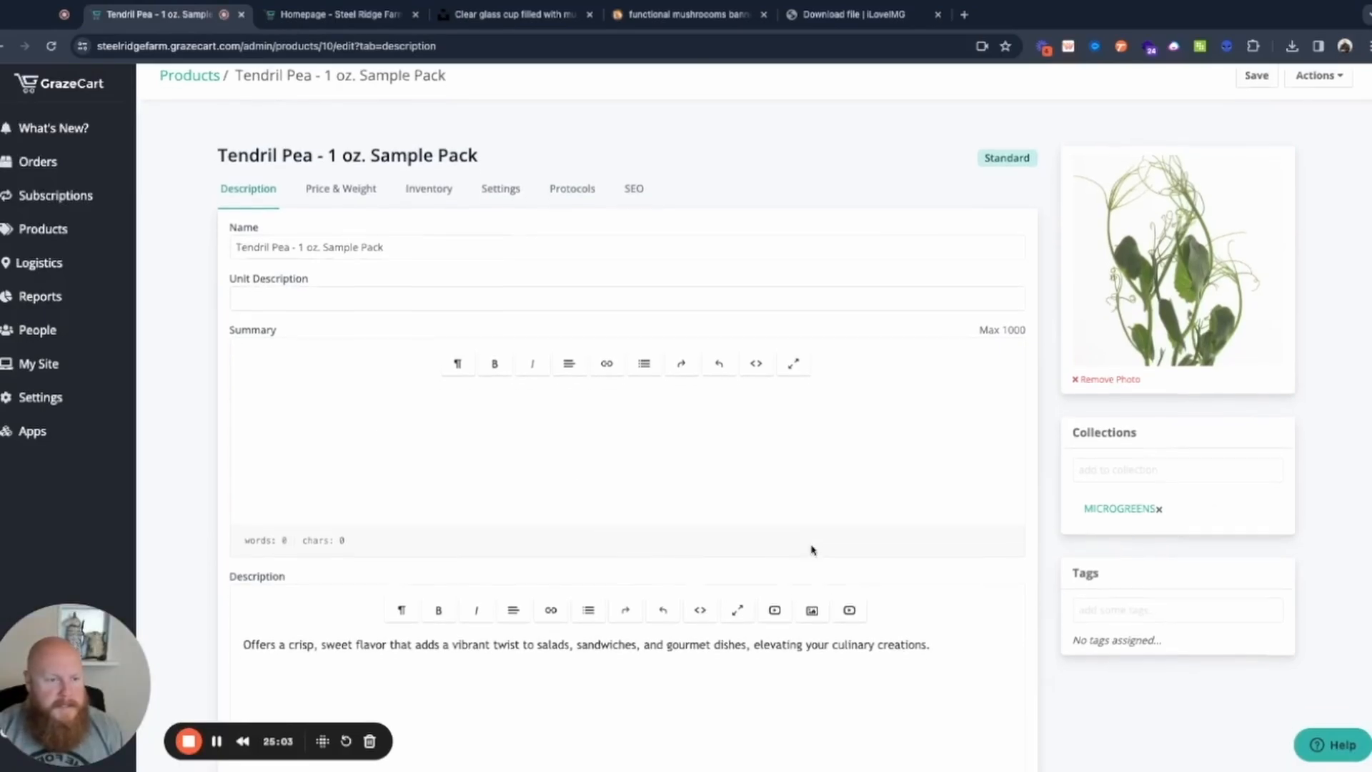
Step: Make the sample pack a bundle of products with tracking set to Track inventory on bundle, and save the inventory details
{"action": "scroll", "coordinate": [1115, 500], "scroll_direction": "down", "scroll_amount": 1}
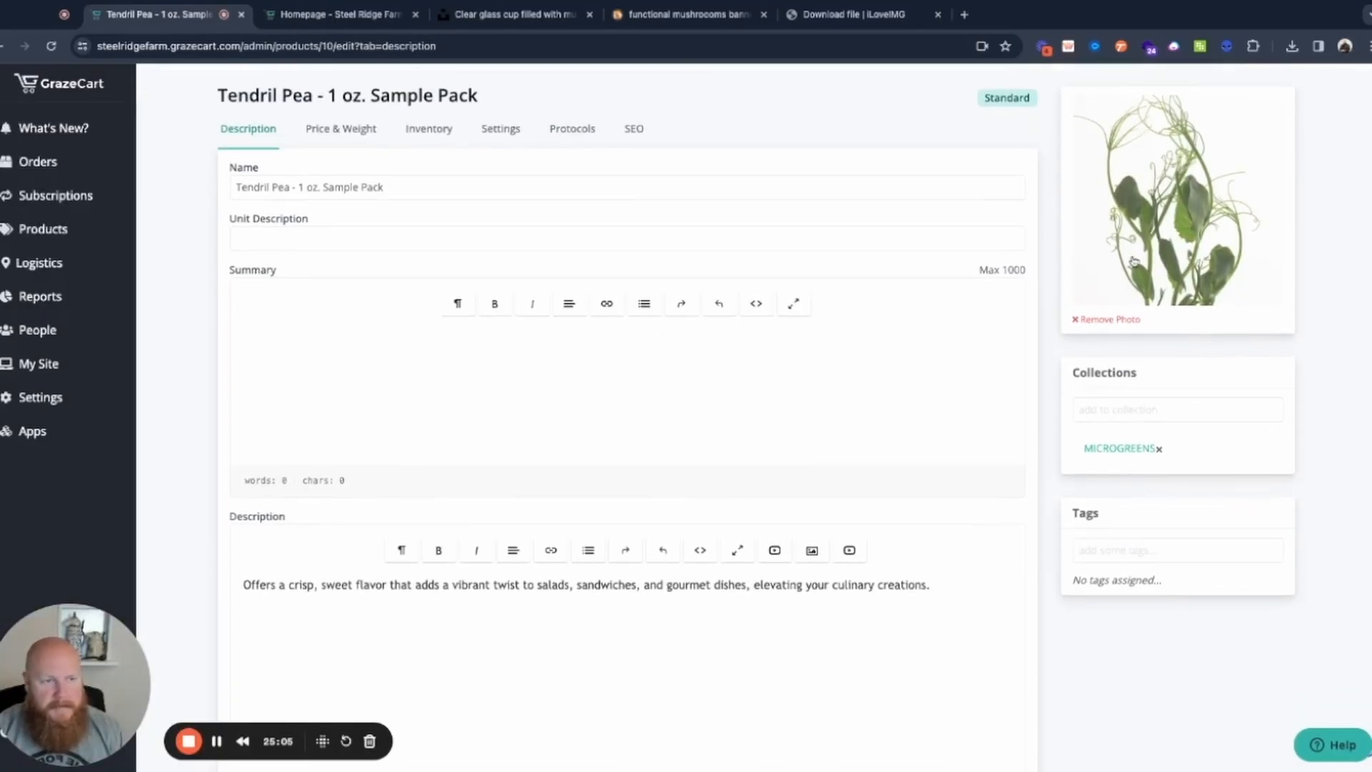
{"action": "scroll", "coordinate": [524, 536], "scroll_direction": "down", "scroll_amount": 2}
{"action": "scroll", "coordinate": [523, 536], "scroll_direction": "down", "scroll_amount": 4}
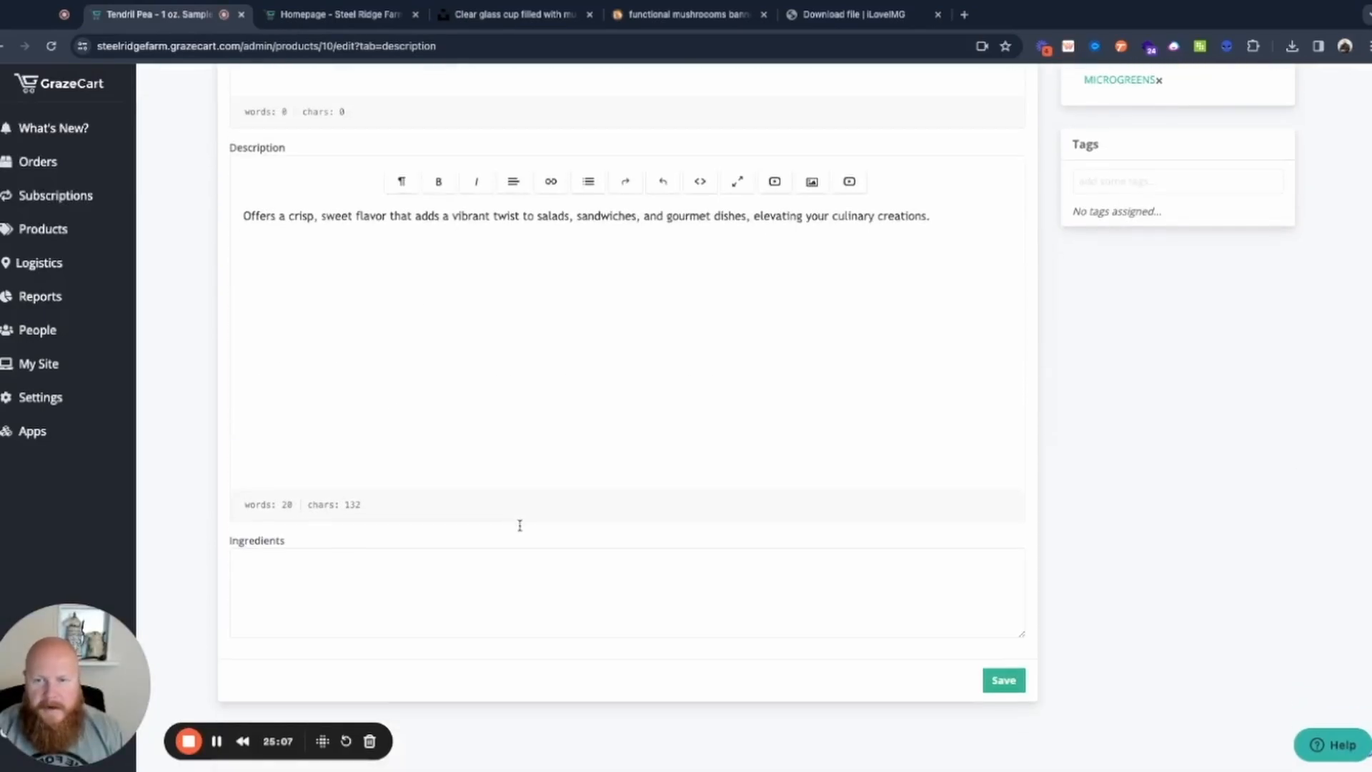
{"action": "scroll", "coordinate": [520, 525], "scroll_direction": "up", "scroll_amount": 5}
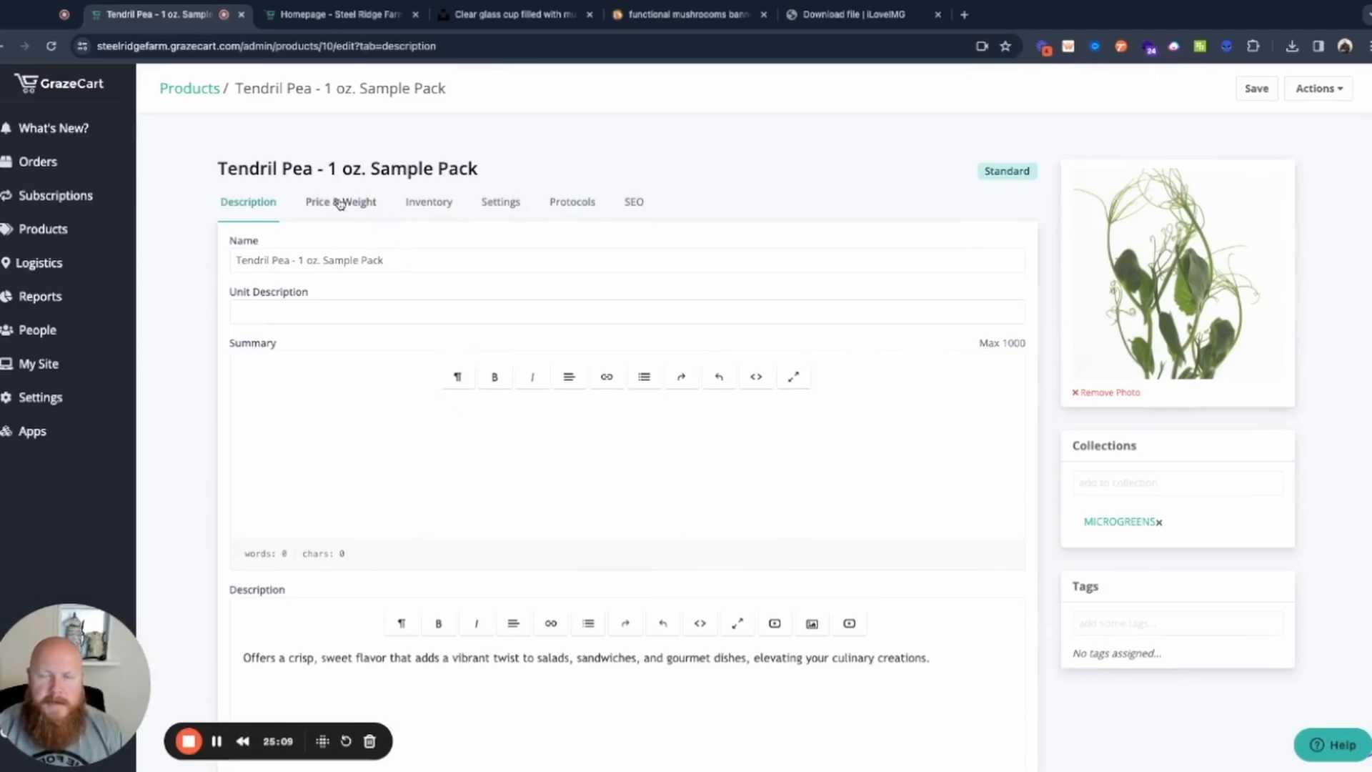
{"action": "left_click", "coordinate": [339, 202]}
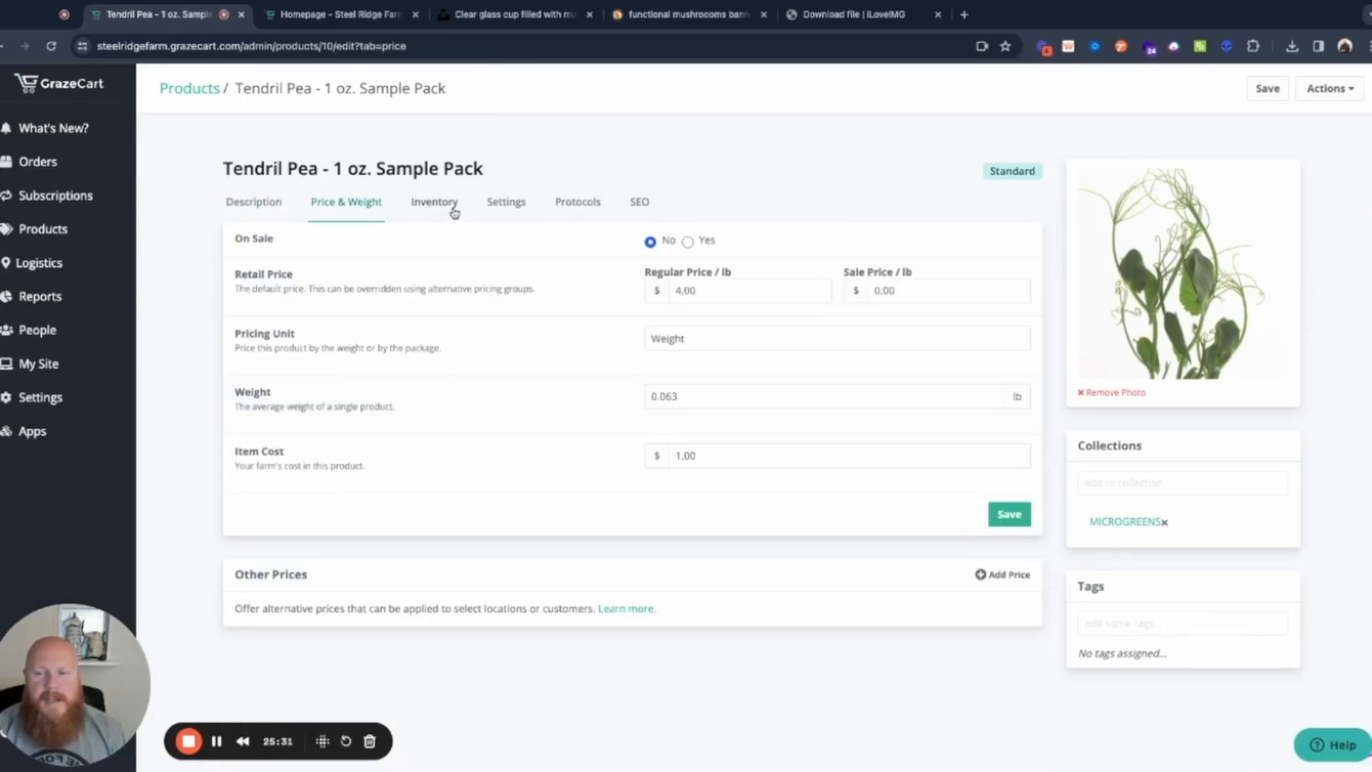
{"action": "left_click", "coordinate": [449, 203]}
{"action": "left_click", "coordinate": [645, 241]}
{"action": "left_click", "coordinate": [681, 282]}
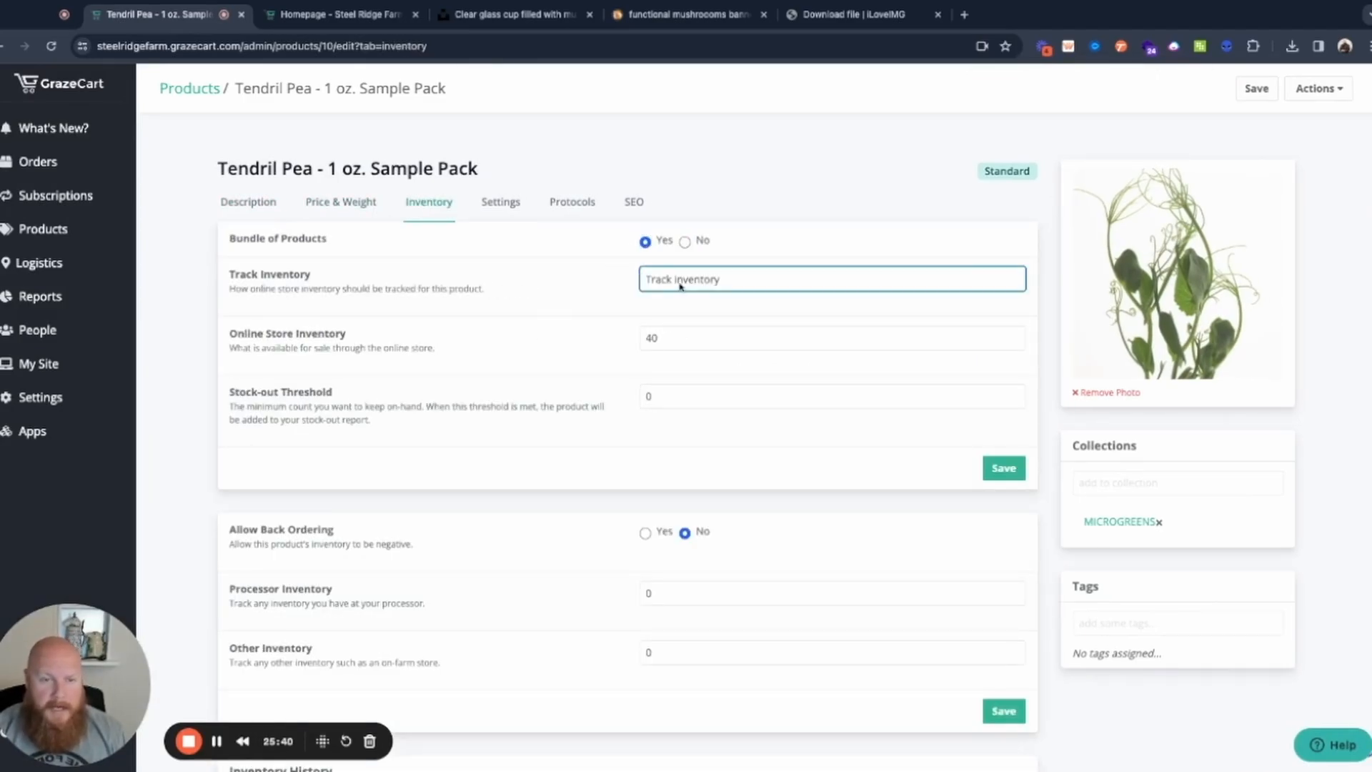
{"action": "left_click", "coordinate": [688, 299]}
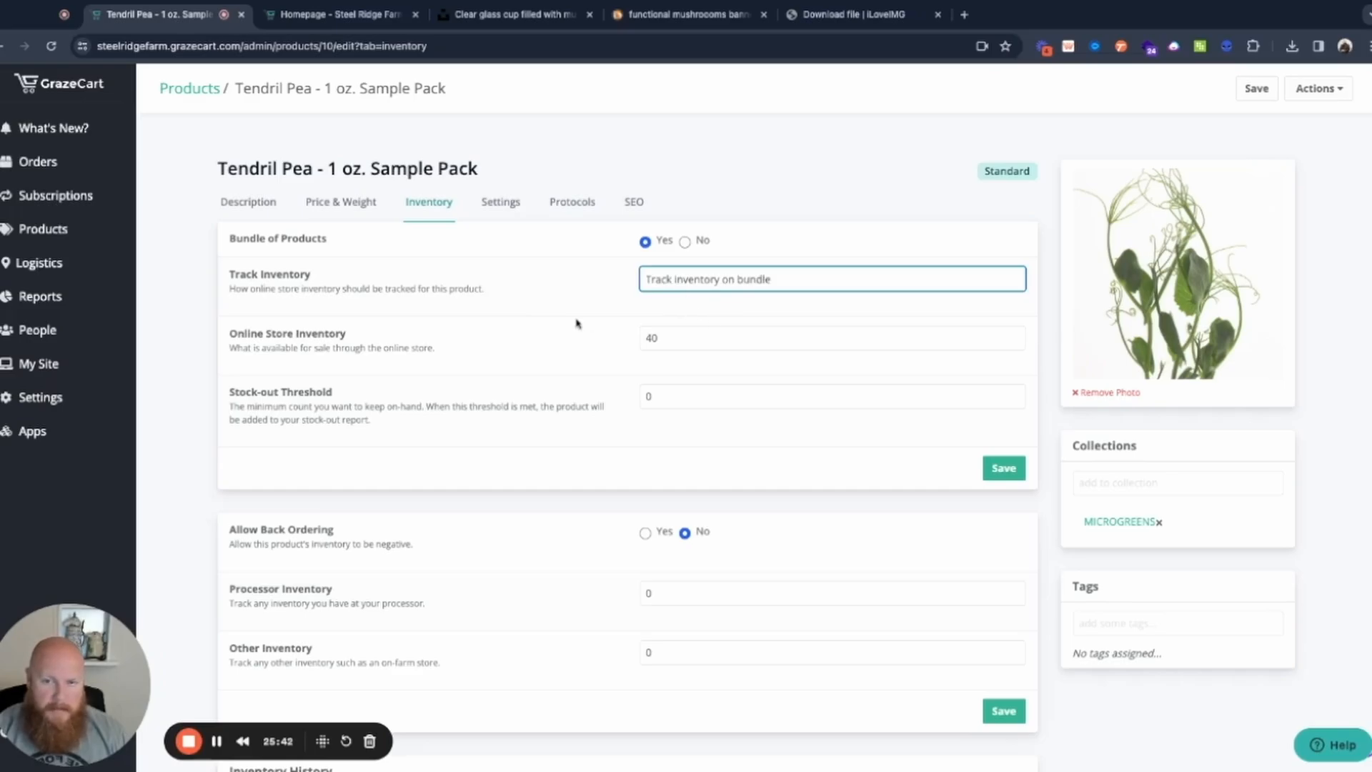
{"action": "left_click", "coordinate": [1004, 468]}
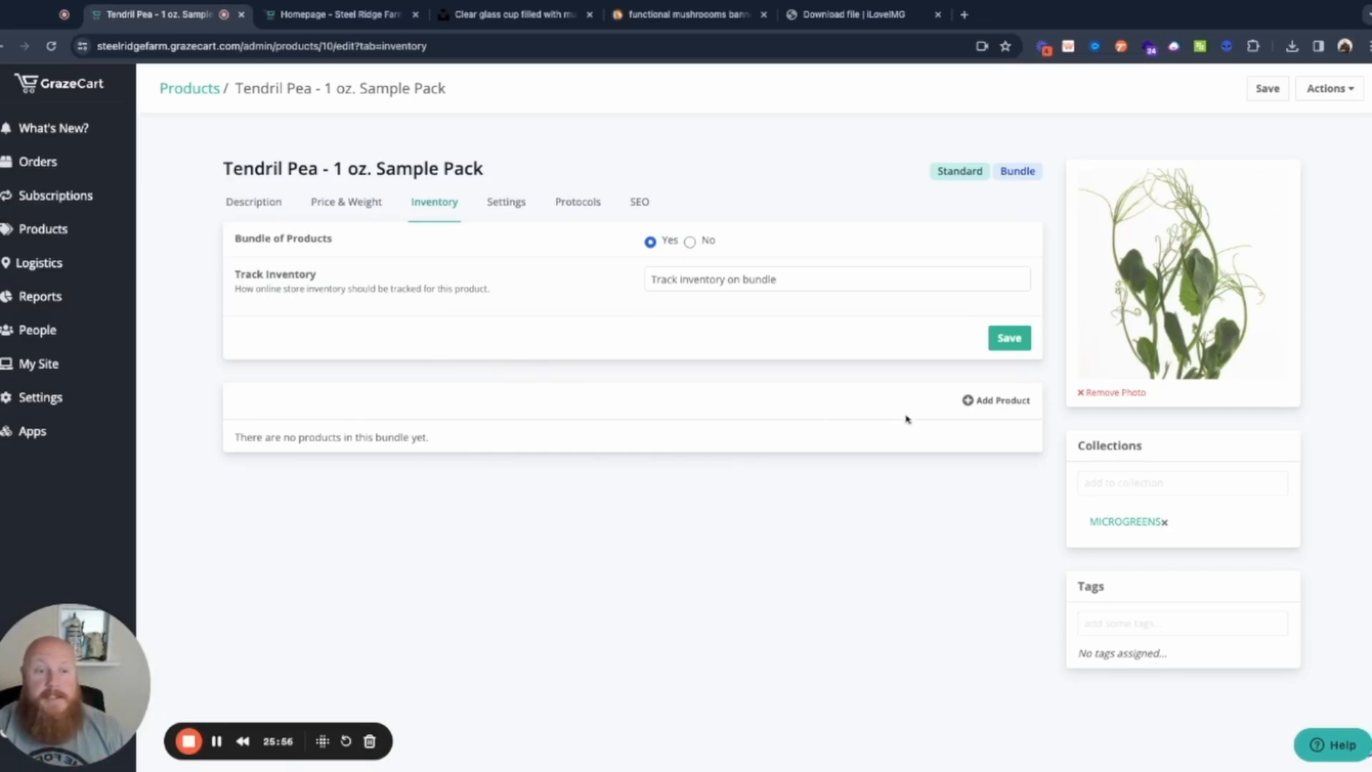
Step: Add the Tendril Pea product to the sample pack bundle with a quantity of 1
{"action": "left_click", "coordinate": [995, 399]}
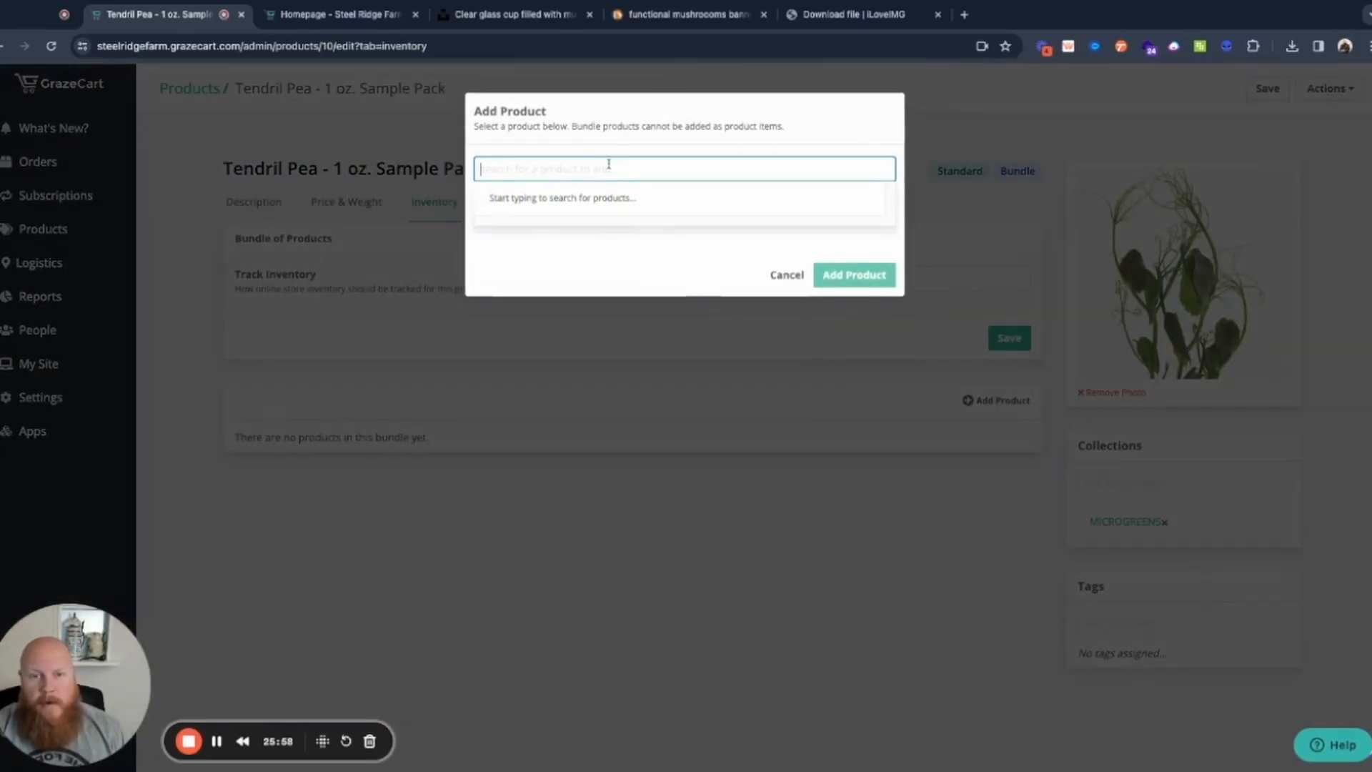
{"action": "type", "text": "tend"}
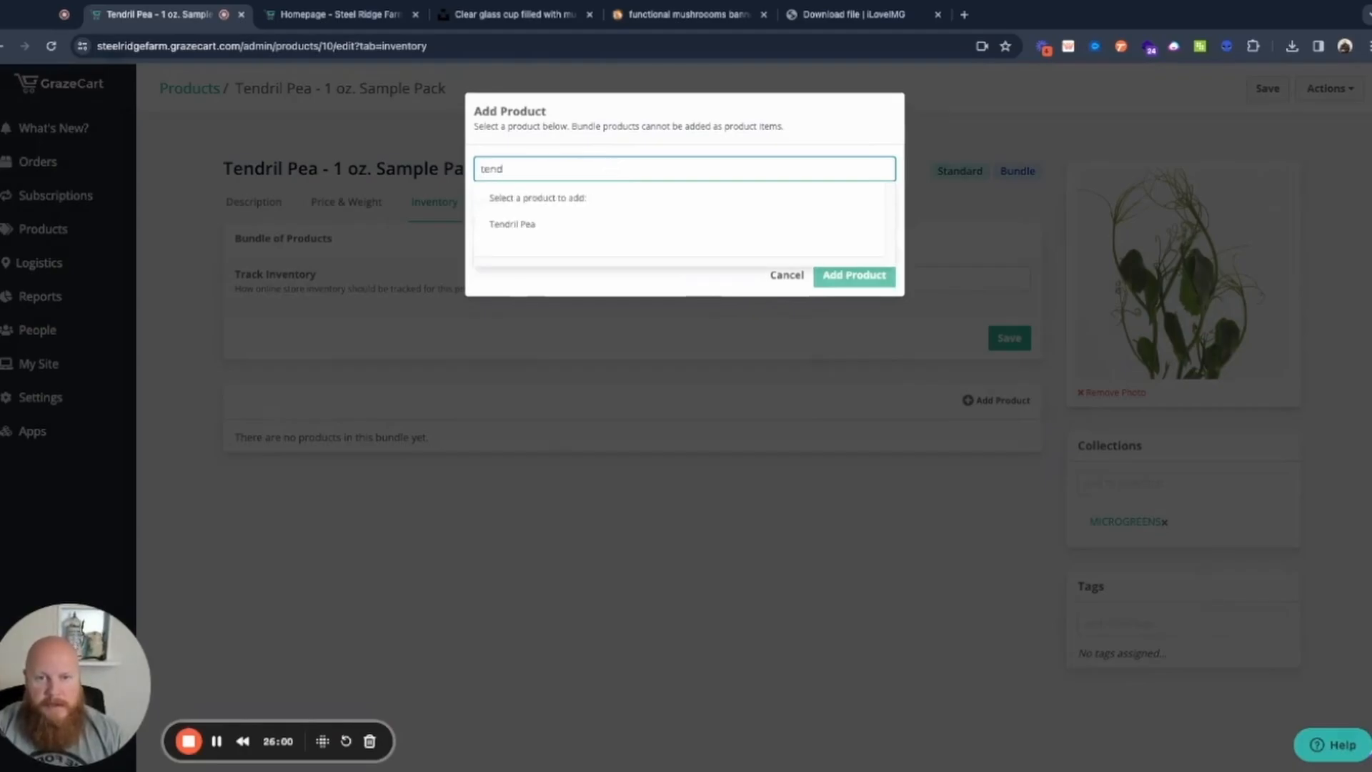
{"action": "left_click", "coordinate": [587, 239]}
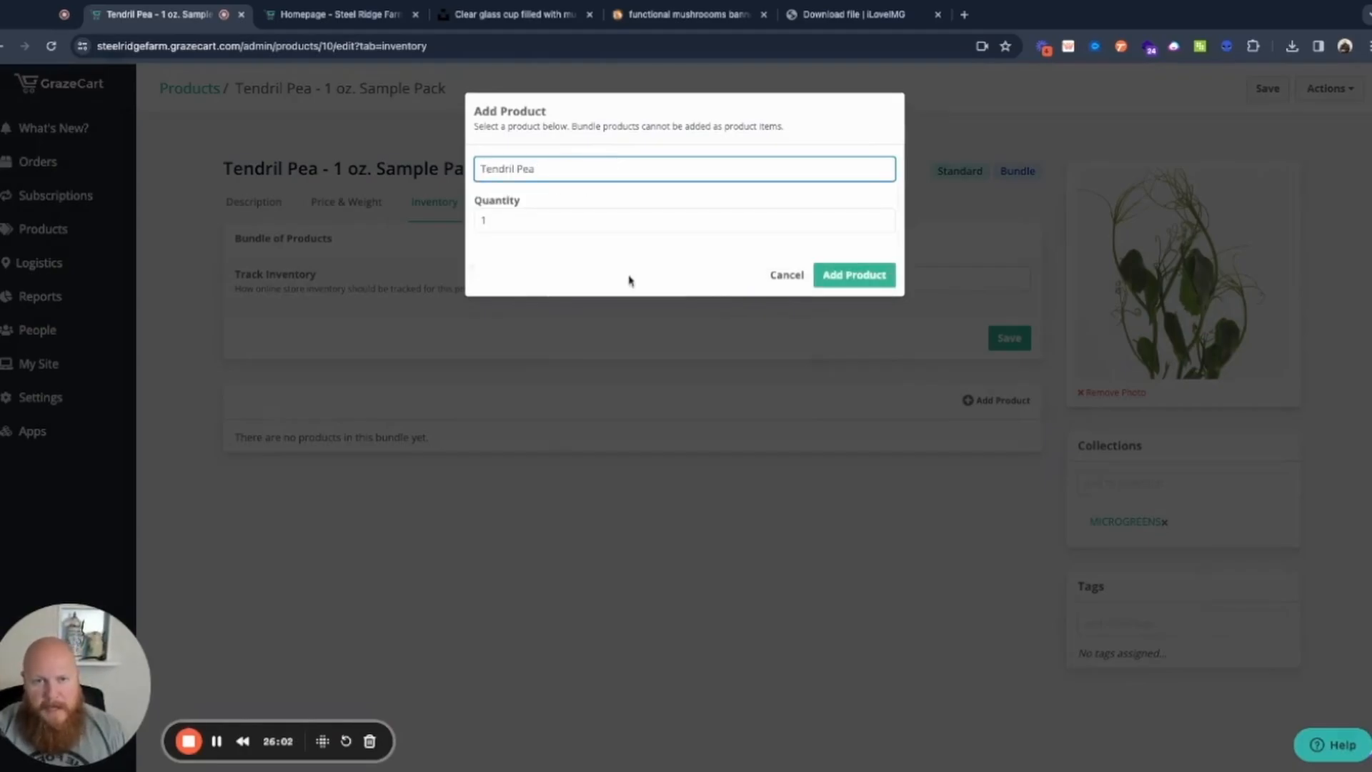
{"action": "left_click", "coordinate": [480, 219]}
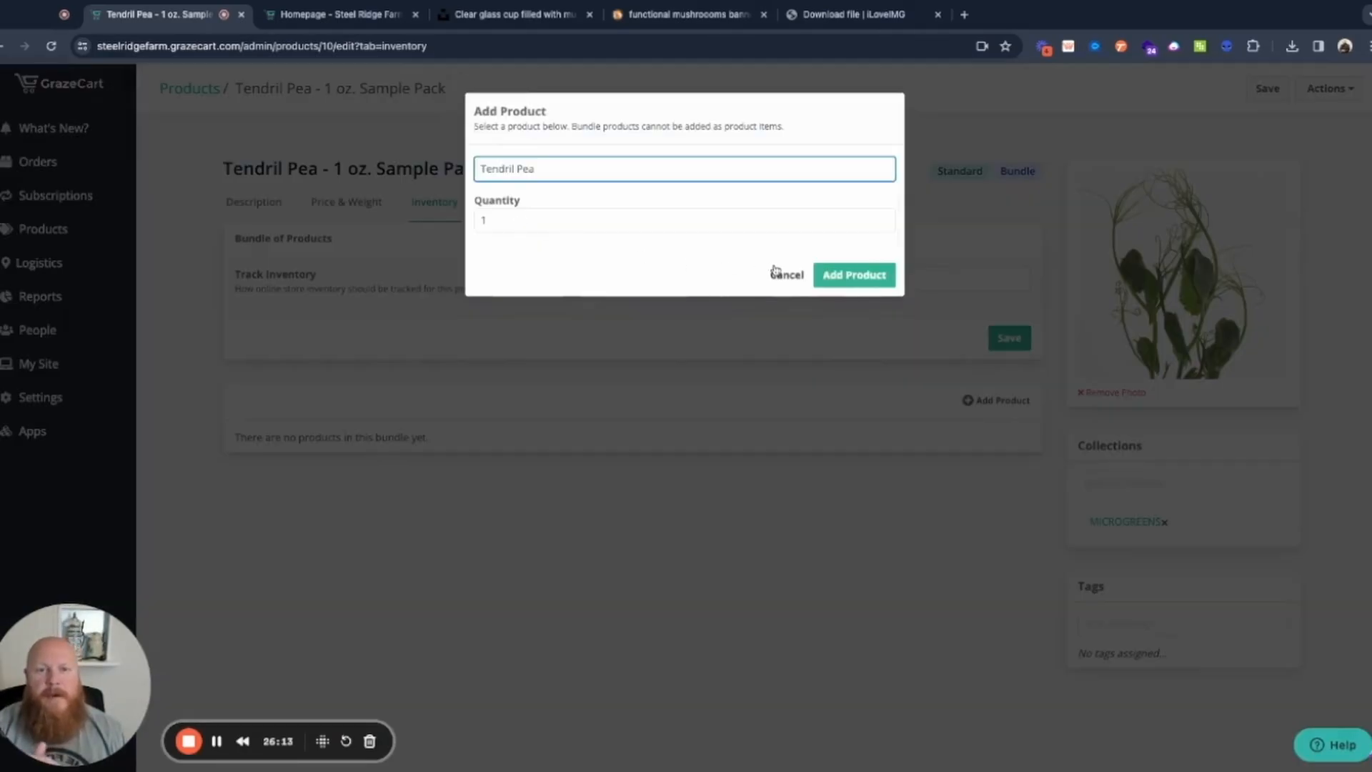
{"action": "left_click", "coordinate": [854, 278]}
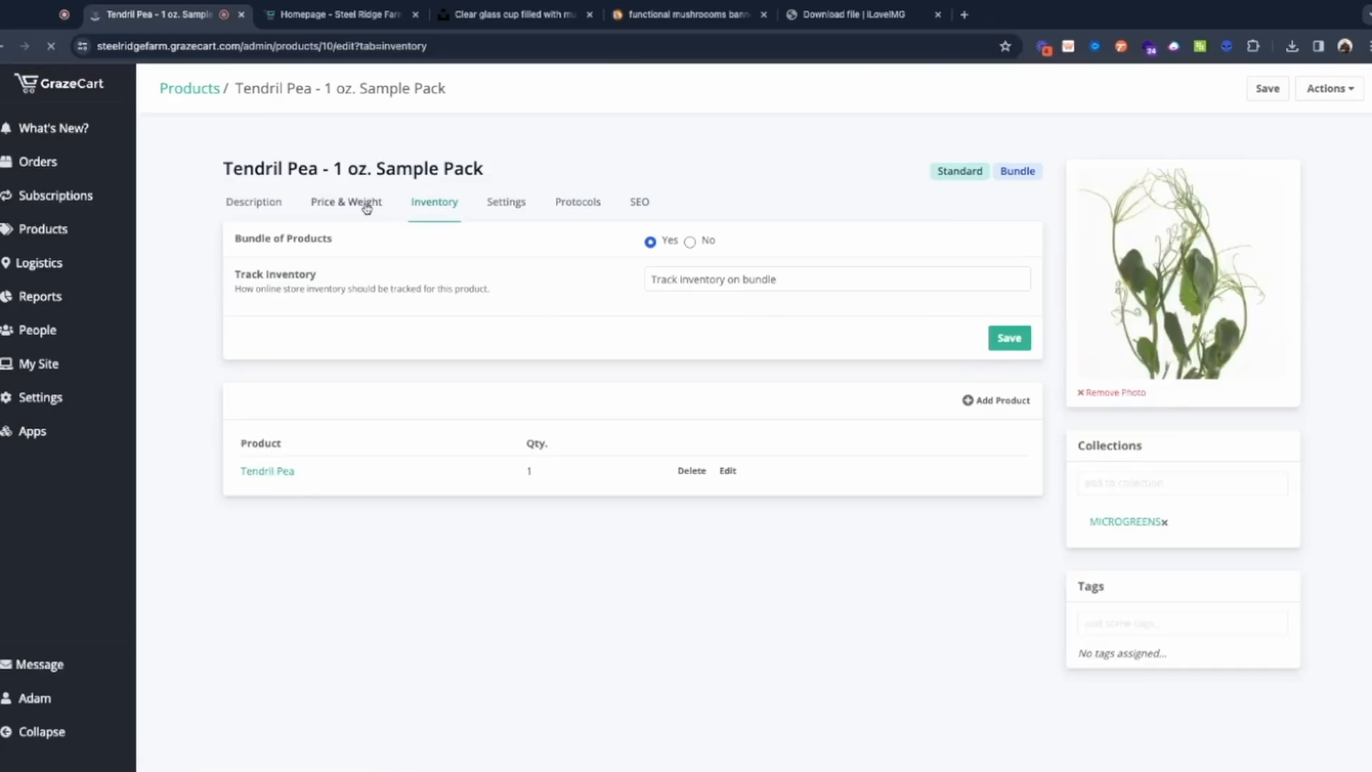
Step: Set the sample pack's store visibility to Yes and add 1oz to its SEO meta title
{"action": "left_click", "coordinate": [365, 205]}
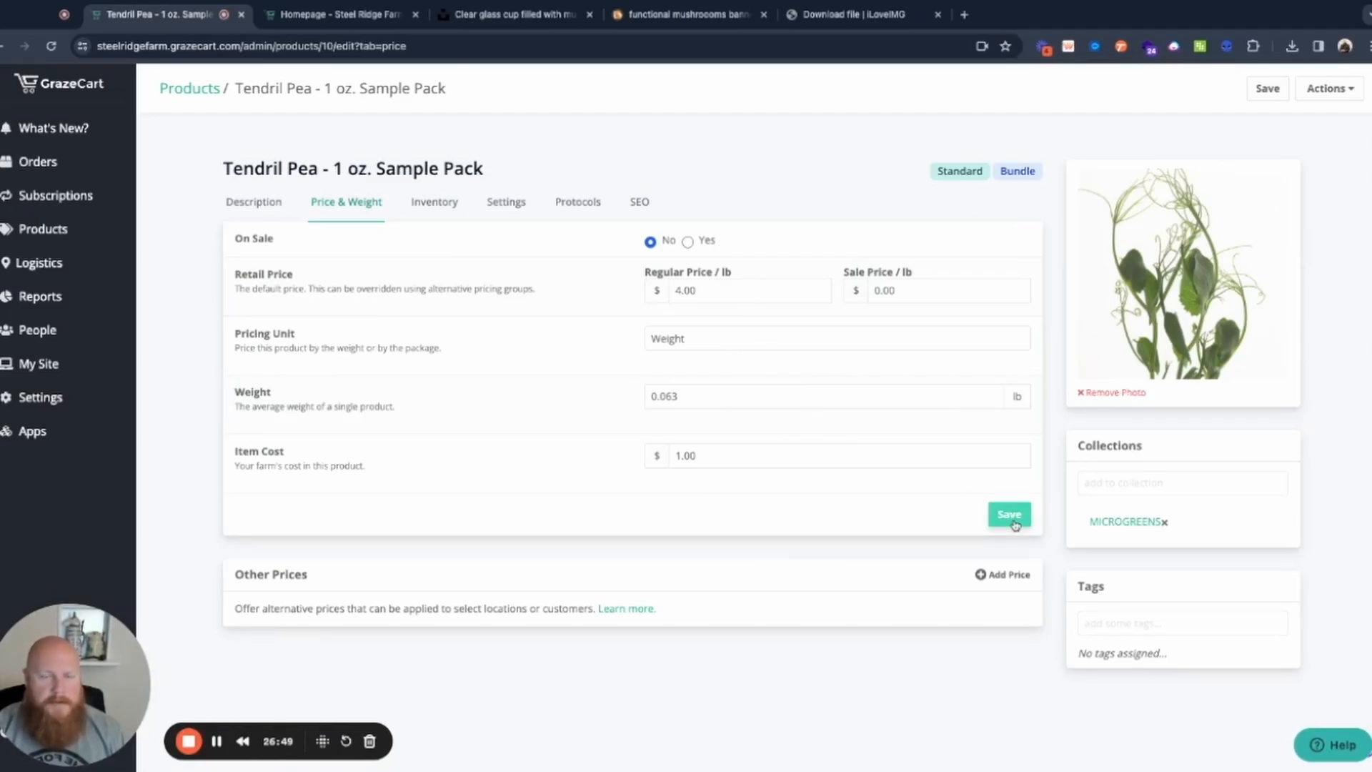
{"action": "left_click", "coordinate": [506, 203]}
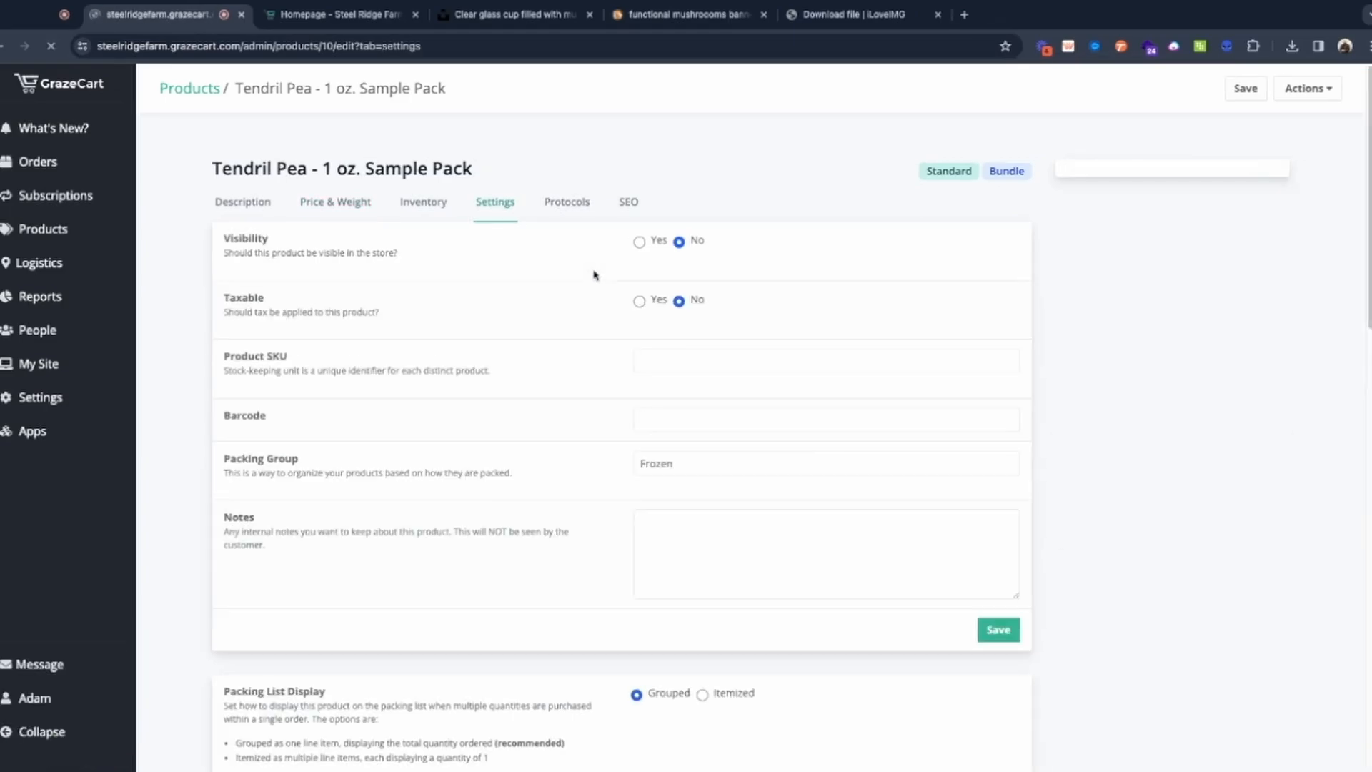
{"action": "left_click", "coordinate": [639, 241]}
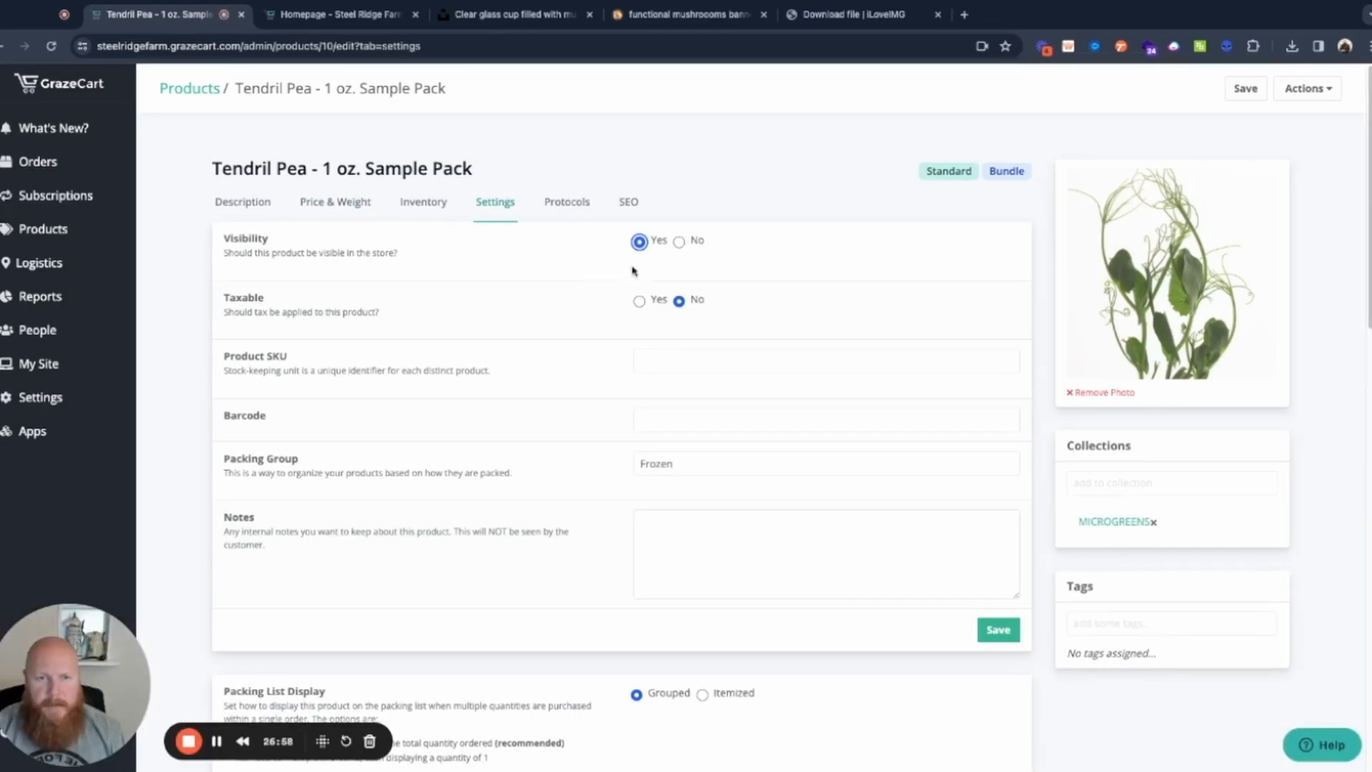
{"action": "scroll", "coordinate": [674, 462], "scroll_direction": "down", "scroll_amount": 3}
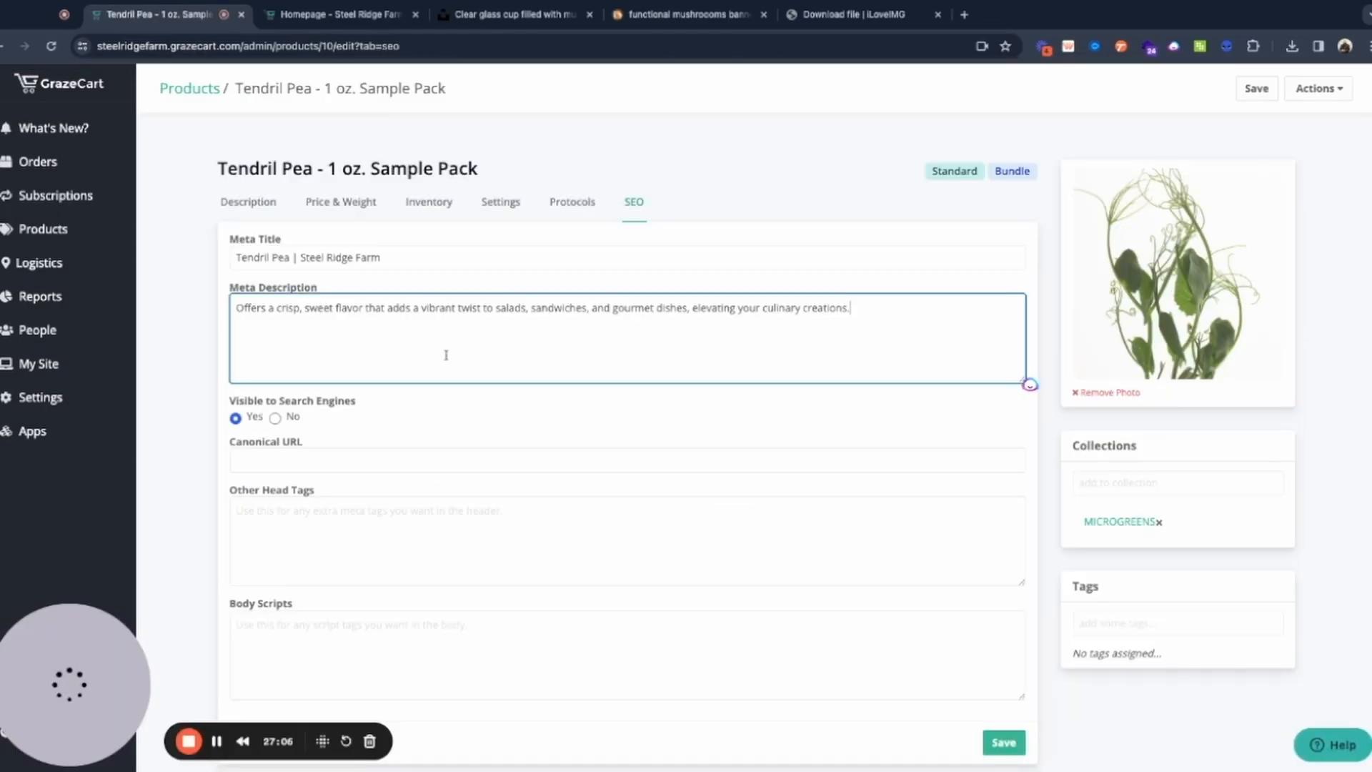
{"action": "left_click", "coordinate": [291, 259]}
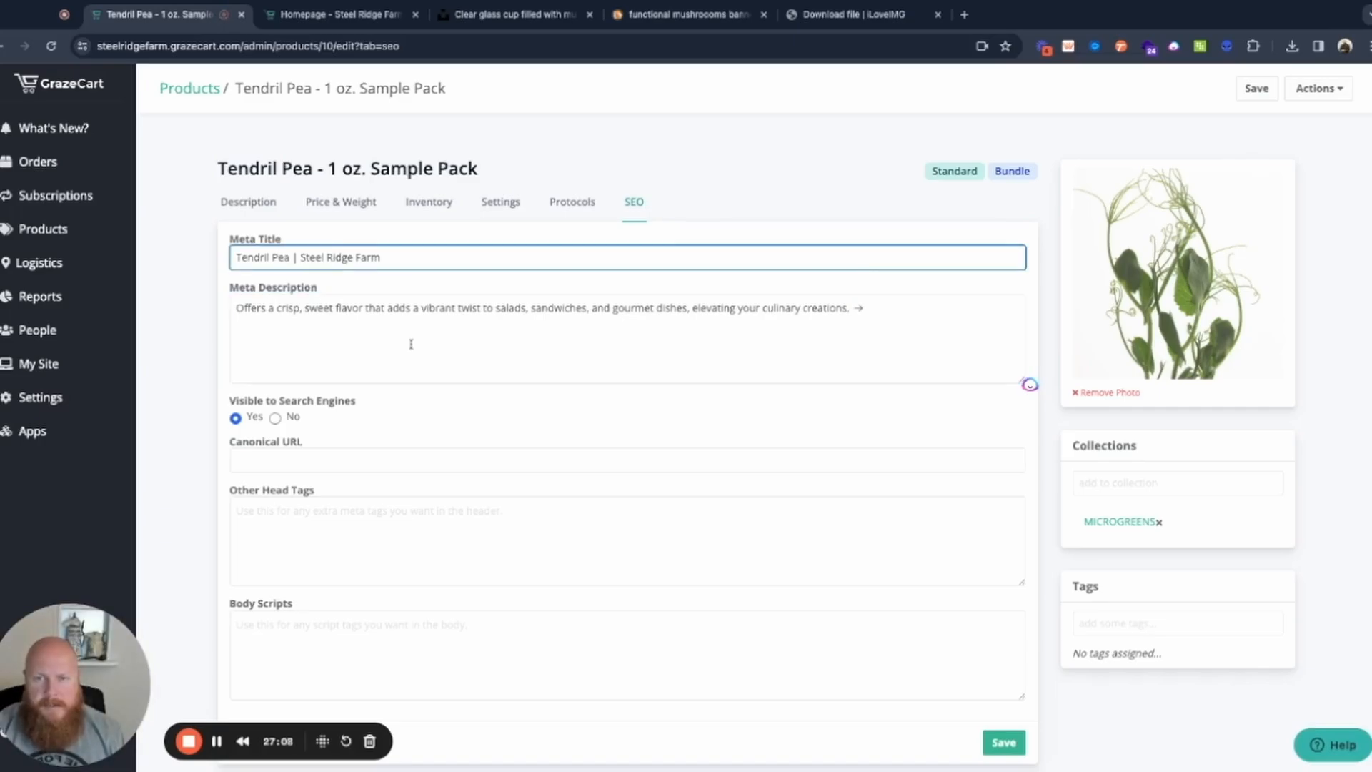
{"action": "type", "text": "1oz"}
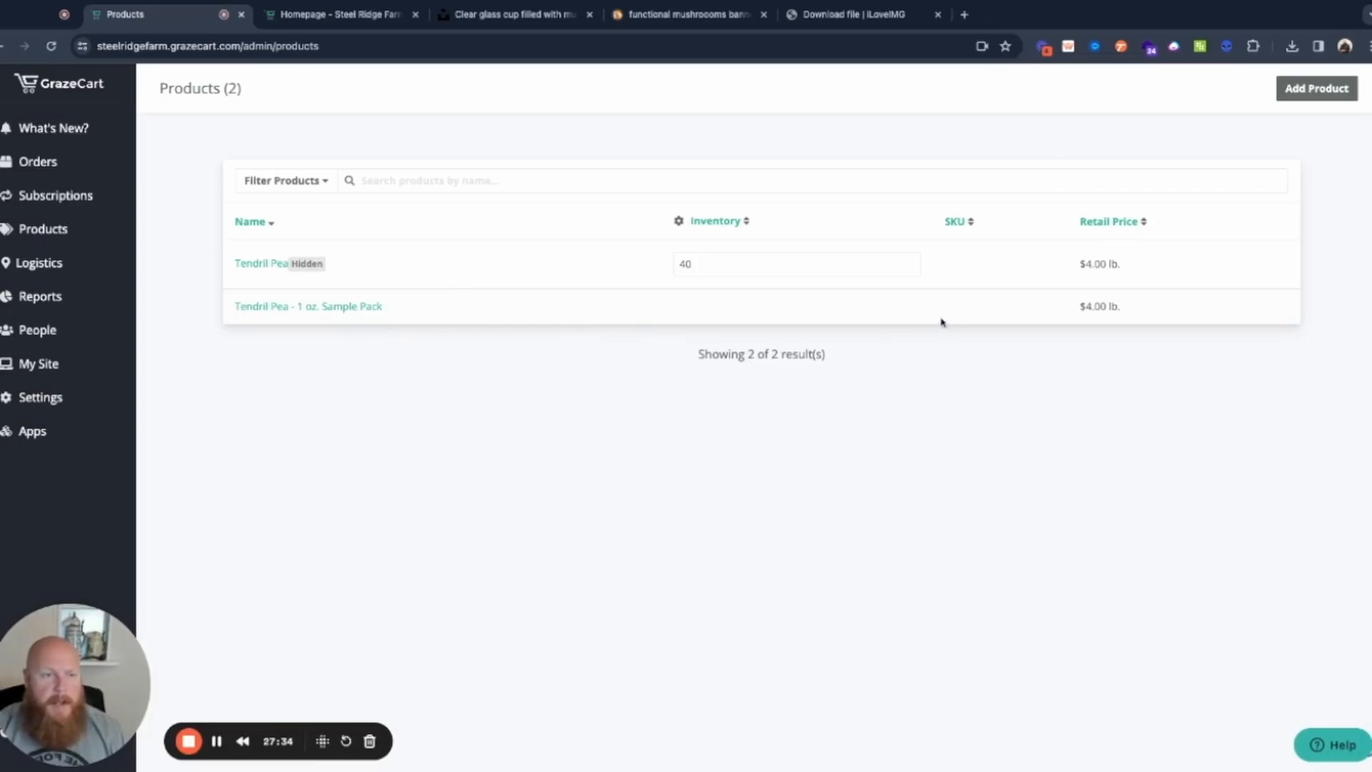
Step: Duplicate the Tendril Pea - 1 oz. Sample Pack product under the new name "Tendril Pea - 2 oz."
{"action": "left_click", "coordinate": [313, 307]}
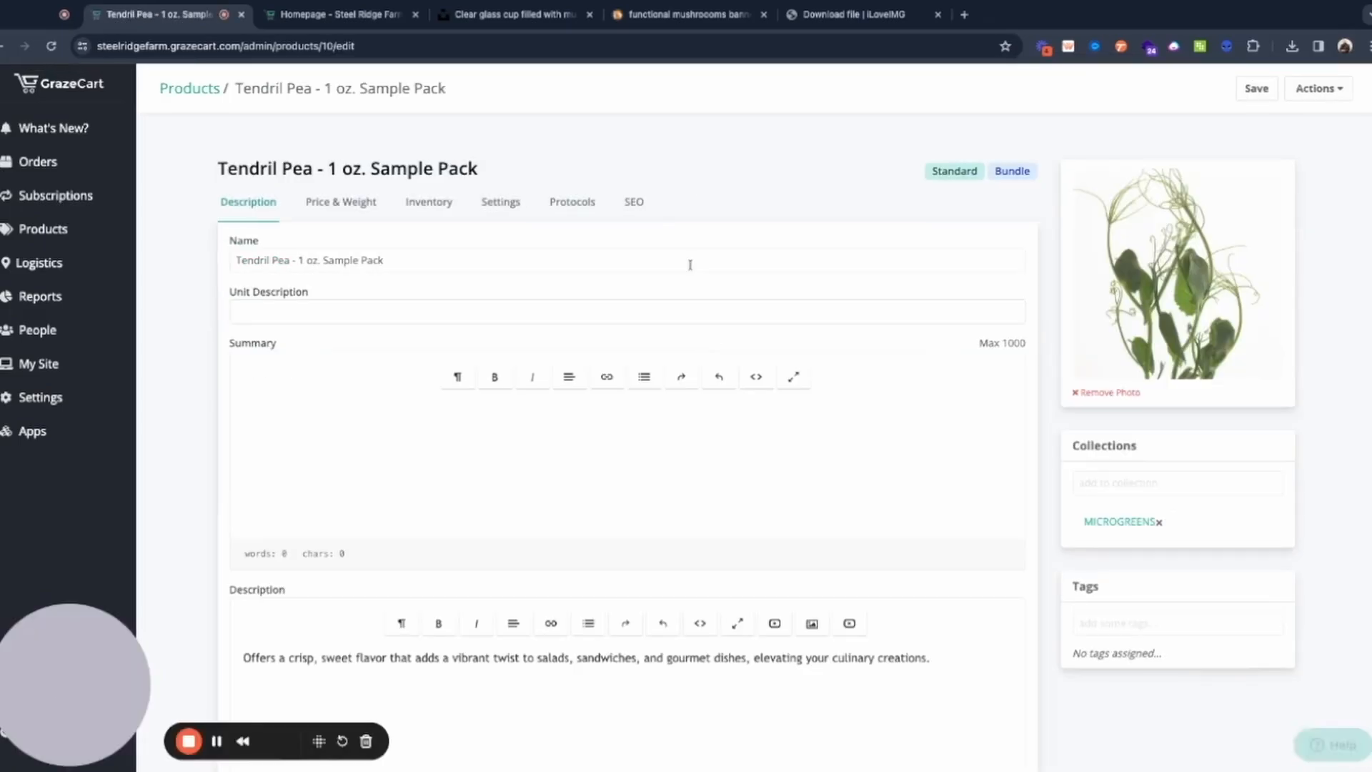
{"action": "left_click", "coordinate": [1314, 88]}
{"action": "left_click", "coordinate": [1276, 122]}
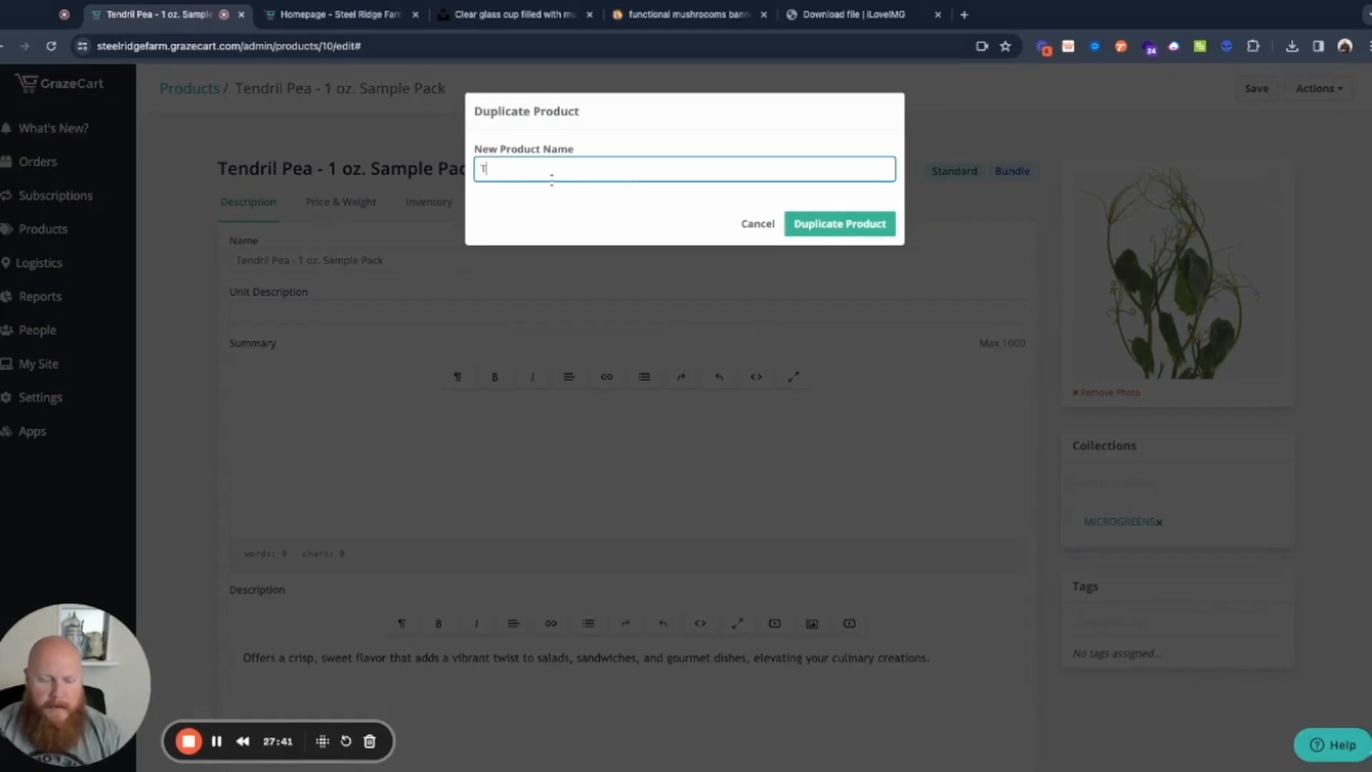
{"action": "type", "text": "Tendril Paa - 2 oz."}
{"action": "key", "text": "Return"}
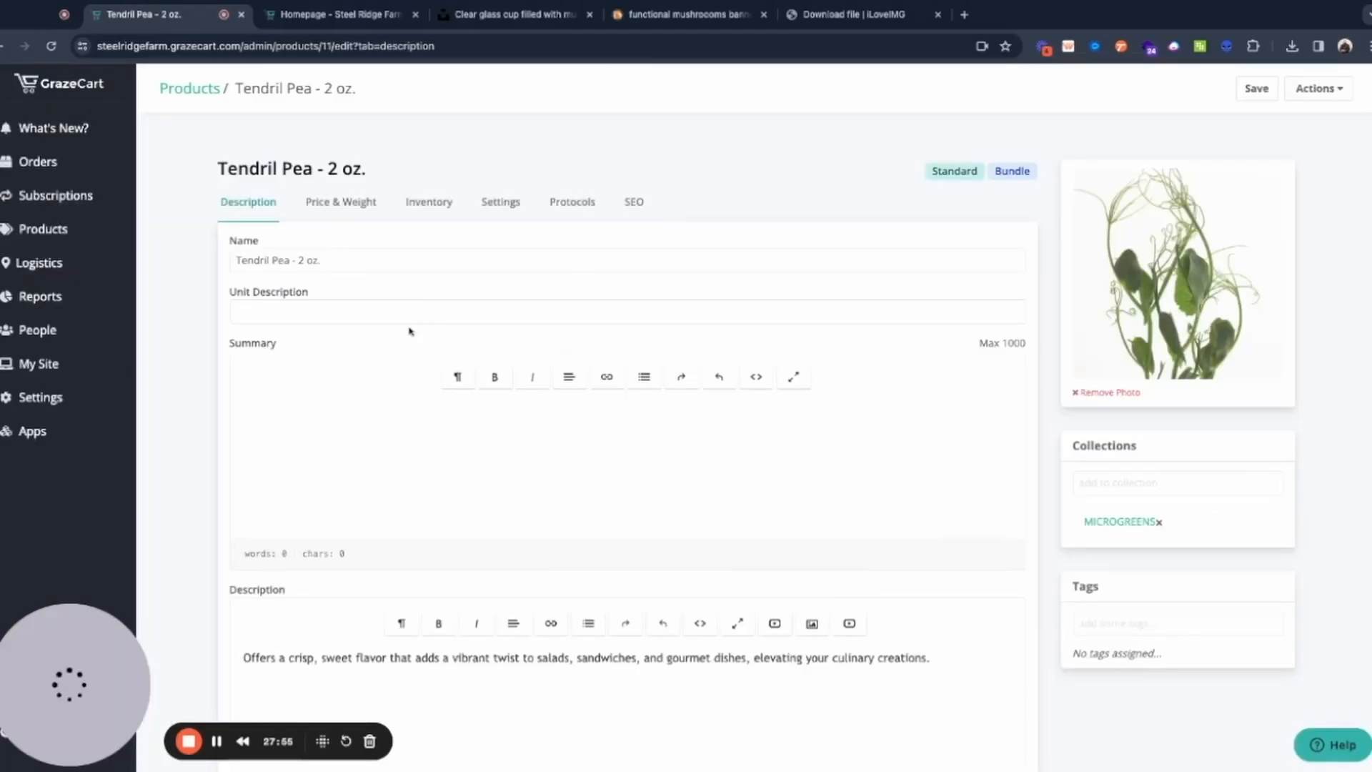
Step: Add the Tendril Pea product to the 2 oz. bundle with a quantity of 2 and save the inventory details
{"action": "left_click", "coordinate": [341, 202]}
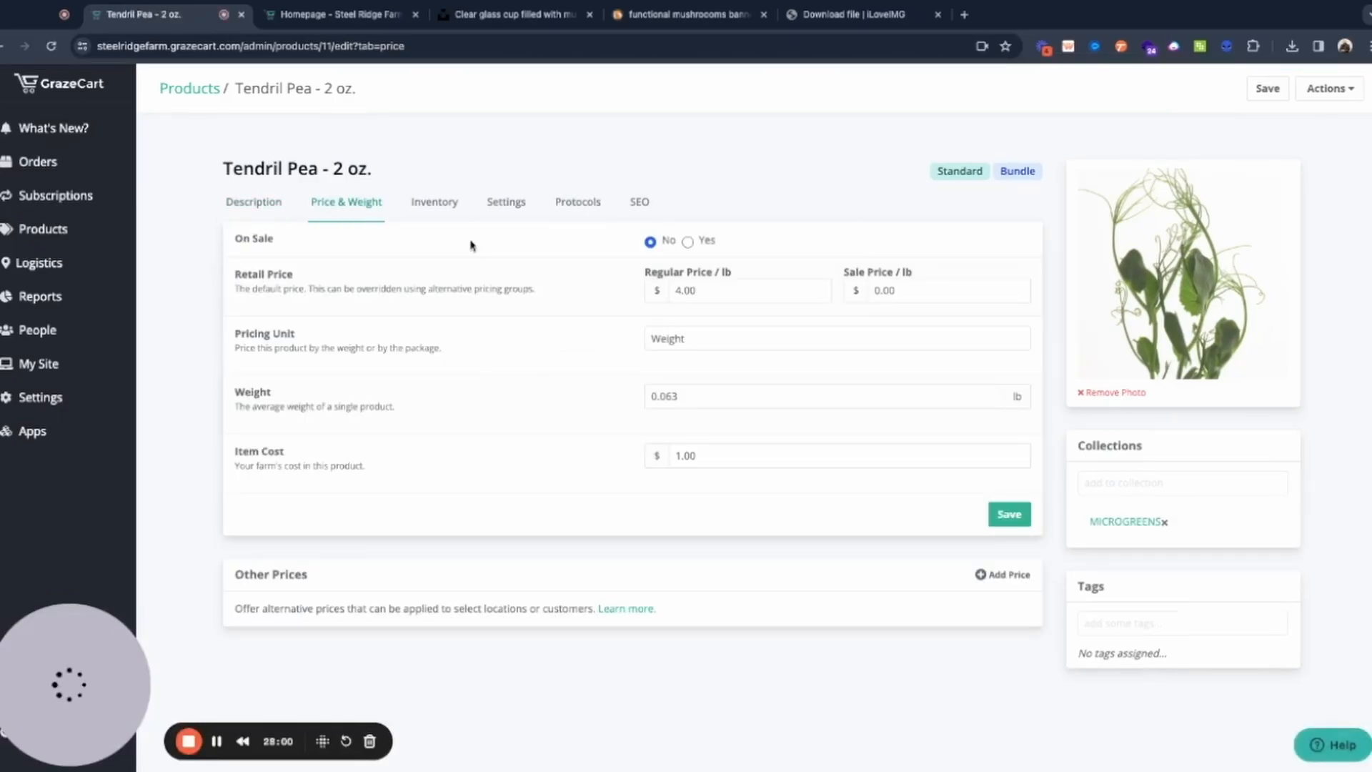
{"action": "left_click", "coordinate": [434, 202]}
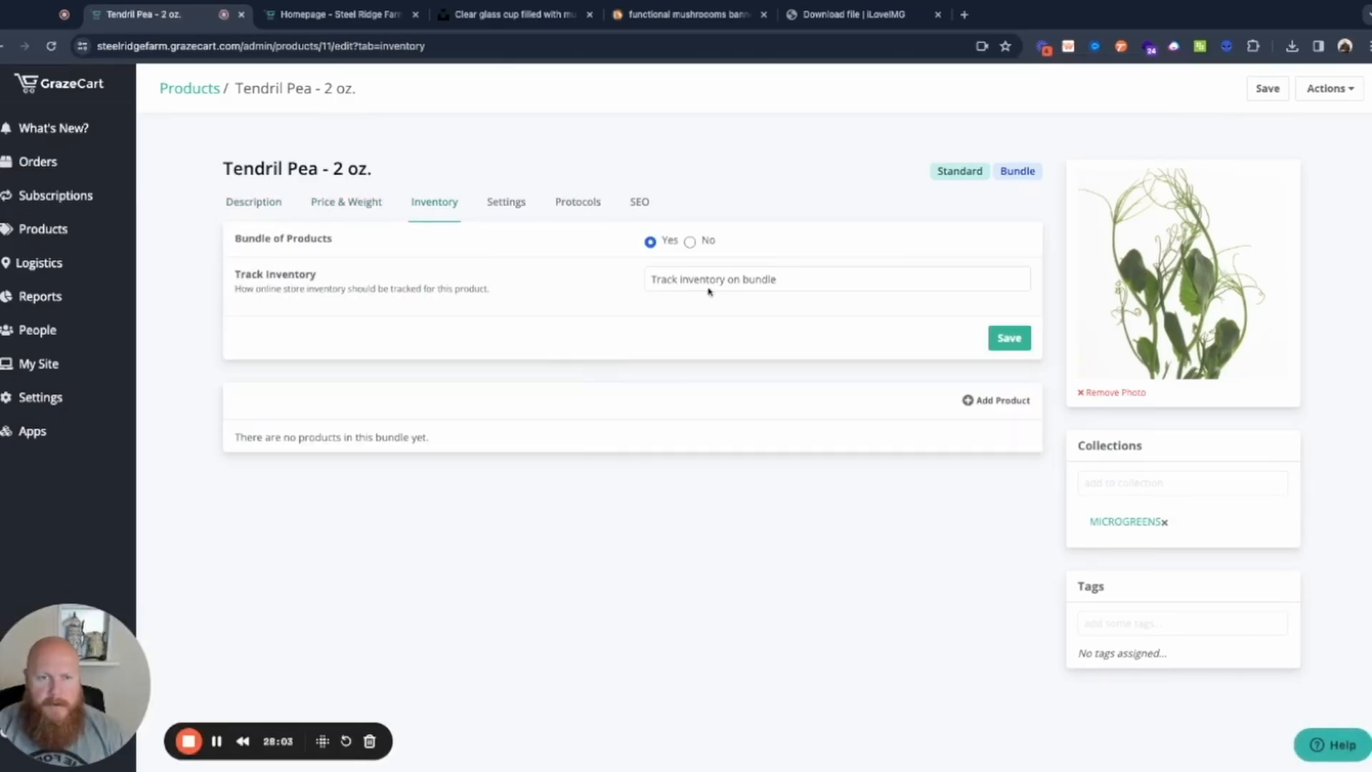
{"action": "left_click", "coordinate": [1009, 338]}
{"action": "left_click", "coordinate": [997, 400]}
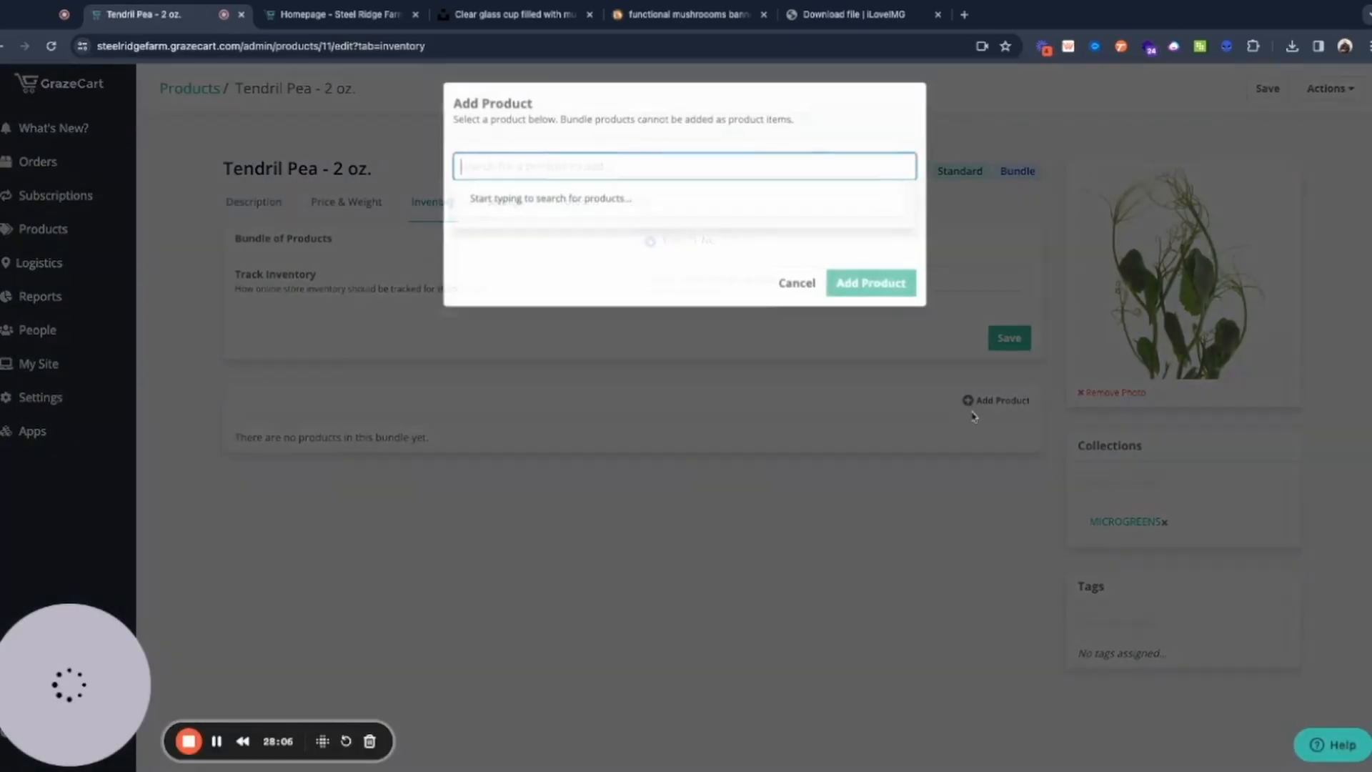
{"action": "type", "text": "tendril"}
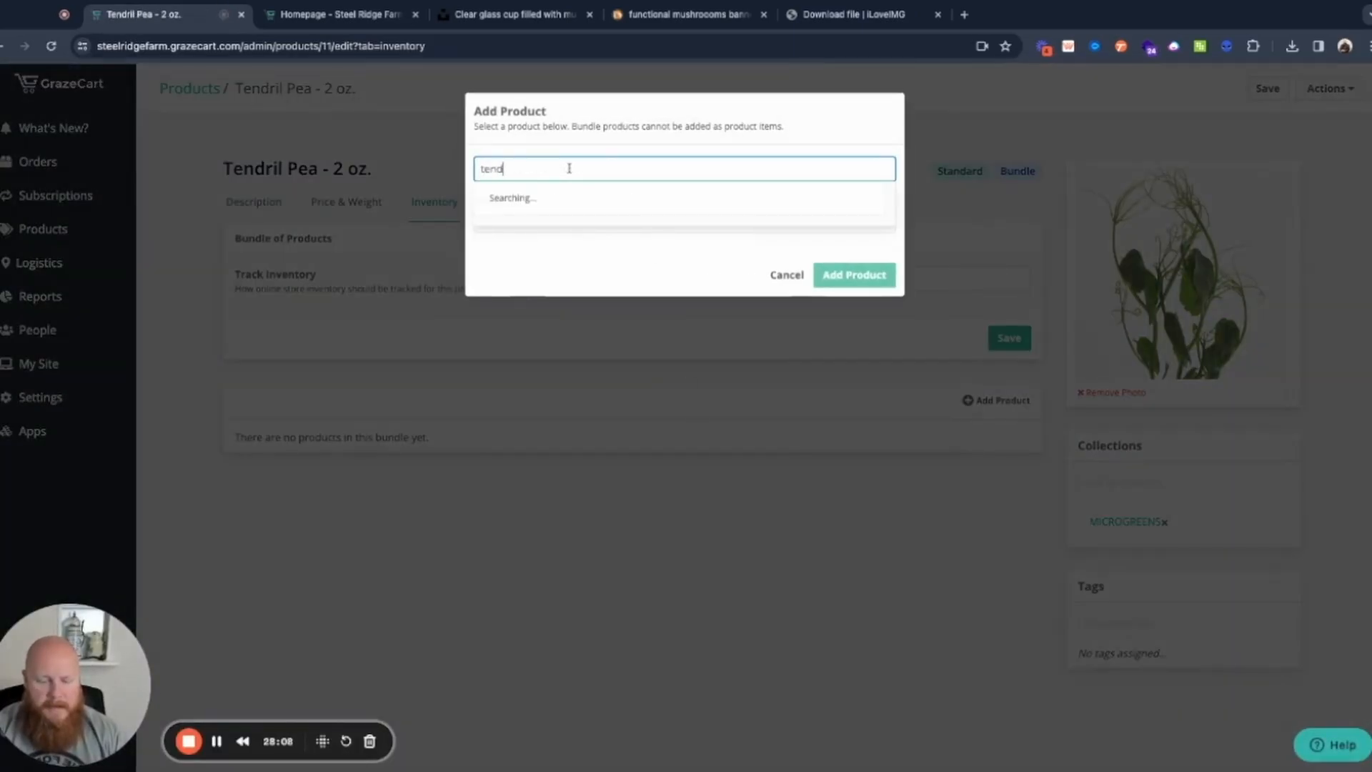
{"action": "double_click", "coordinate": [538, 221]}
{"action": "type", "text": "2"}
{"action": "left_click", "coordinate": [851, 275]}
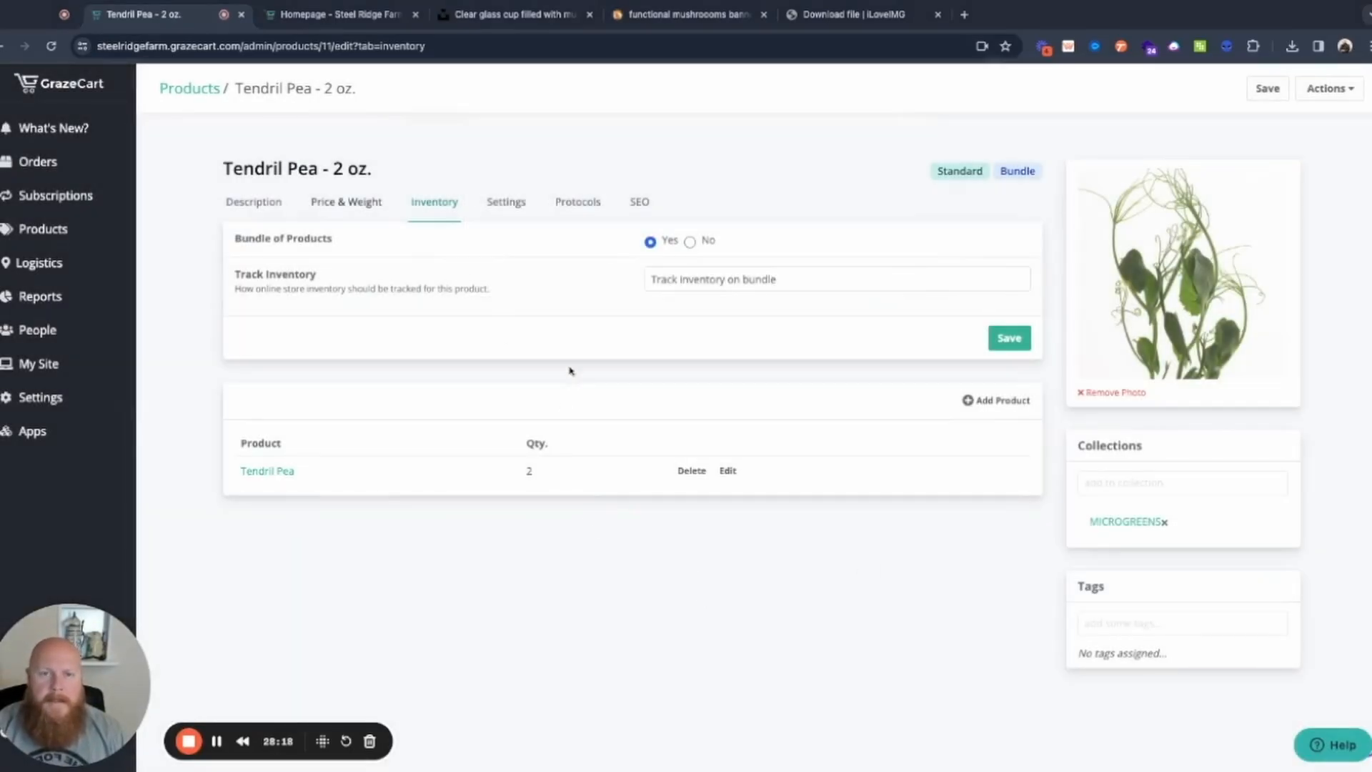
{"action": "left_click", "coordinate": [1010, 337]}
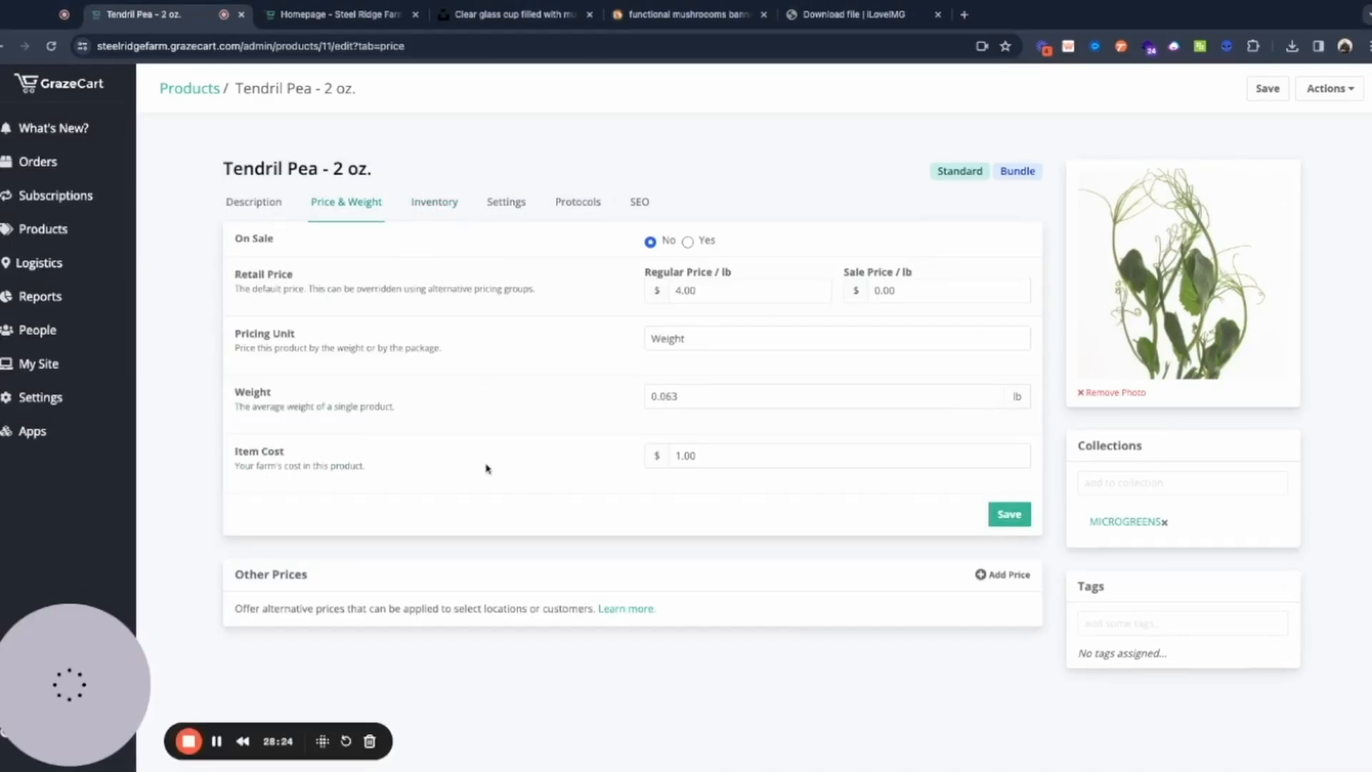
Step: Set the 2 oz. product's regular price to $8.00, weight to 0.125 lb and item cost to $2.00, and save
{"action": "double_click", "coordinate": [700, 292]}
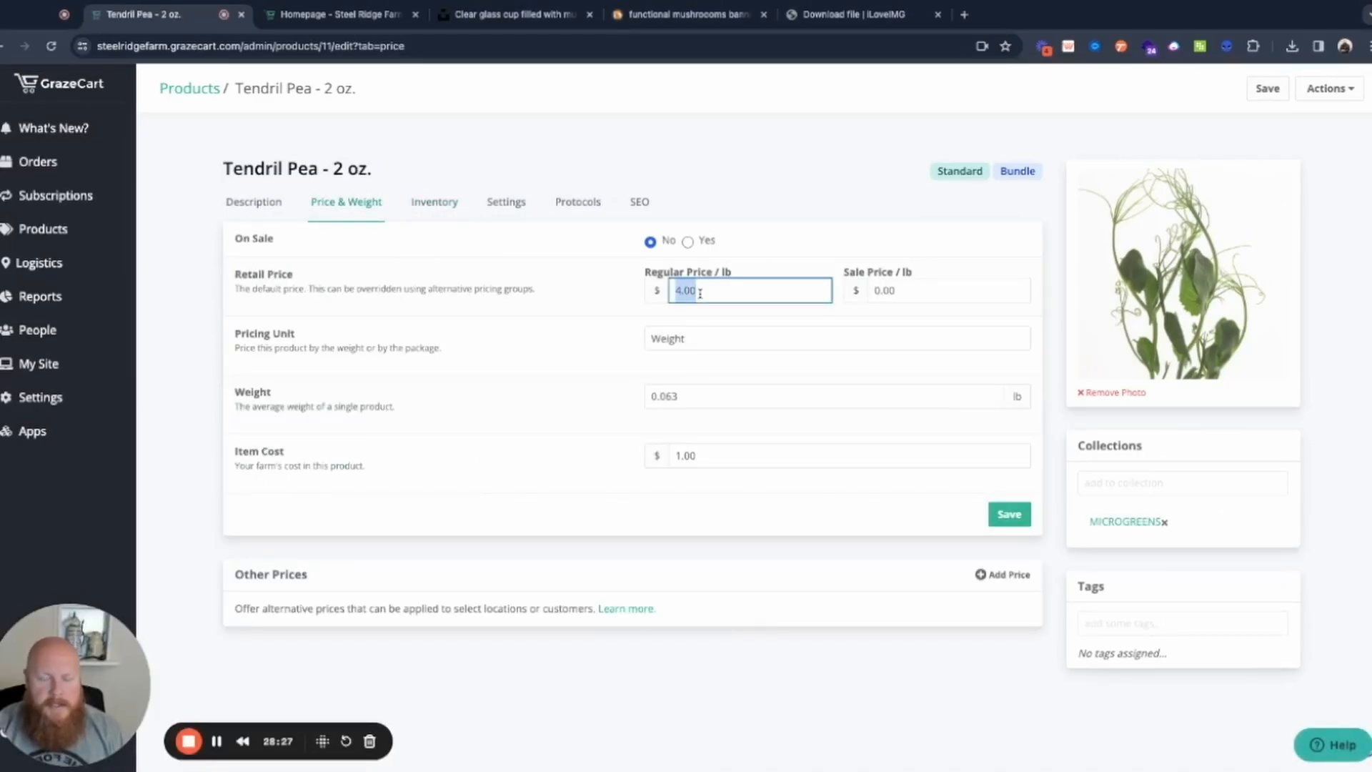
{"action": "type", "text": "8"}
{"action": "type", "text": ".00"}
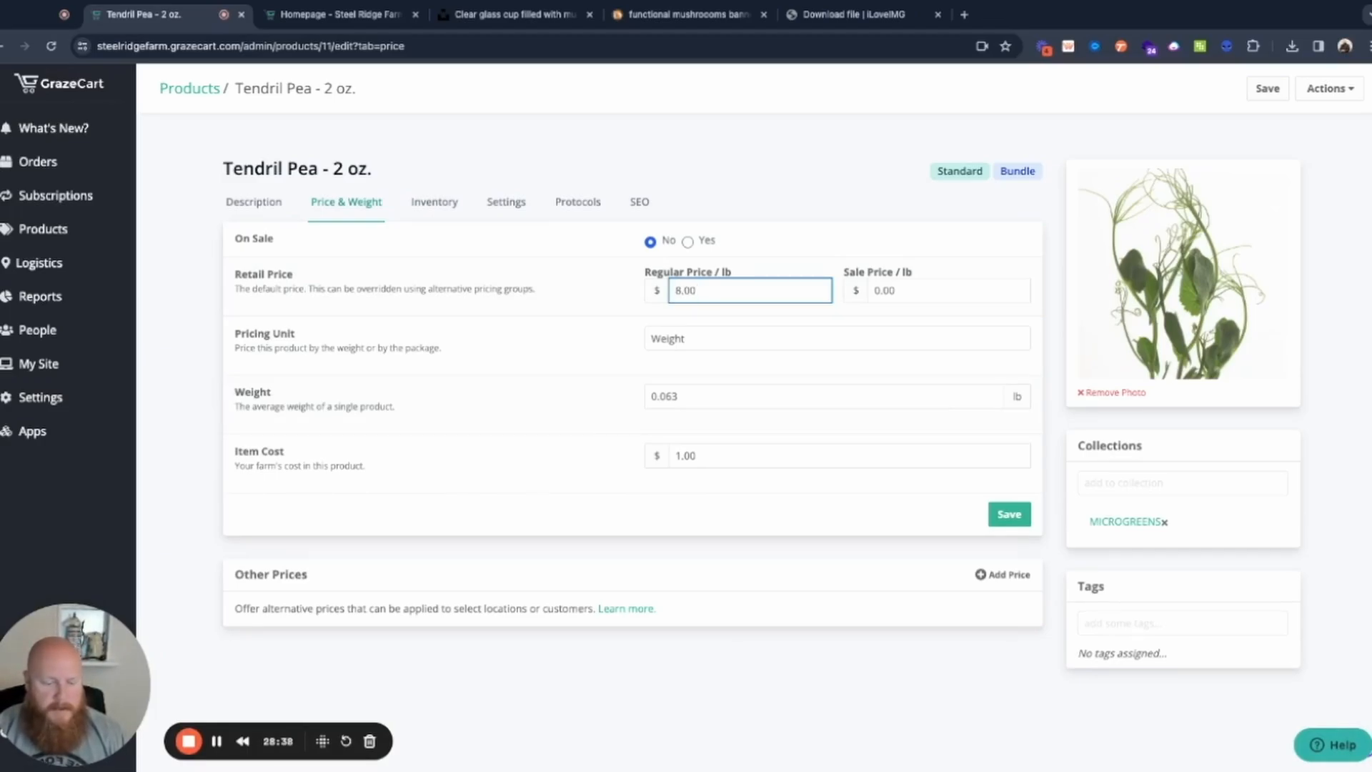
{"action": "left_click", "coordinate": [691, 398]}
{"action": "key", "text": "BackSpace"}
{"action": "key", "text": "BackSpace"}
{"action": "key", "text": "BackSpace"}
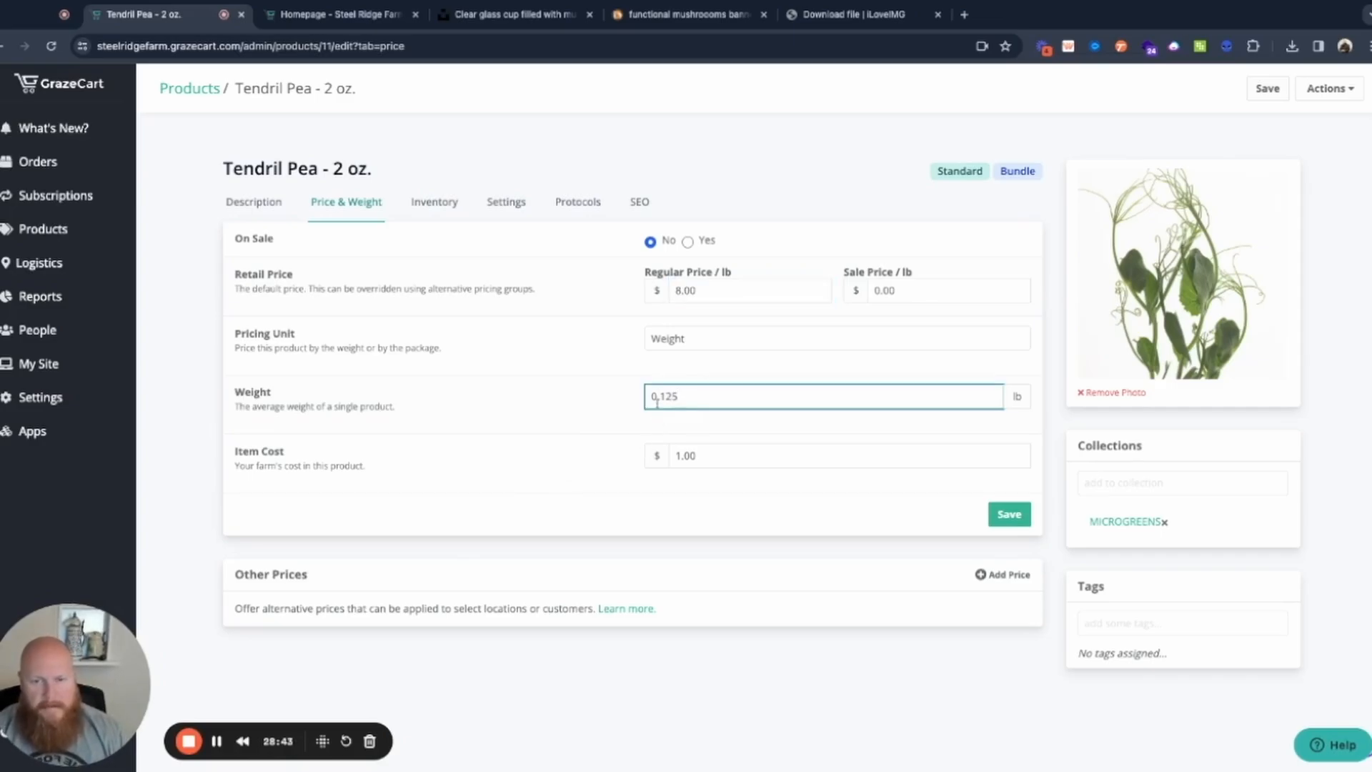
{"action": "left_click", "coordinate": [680, 455]}
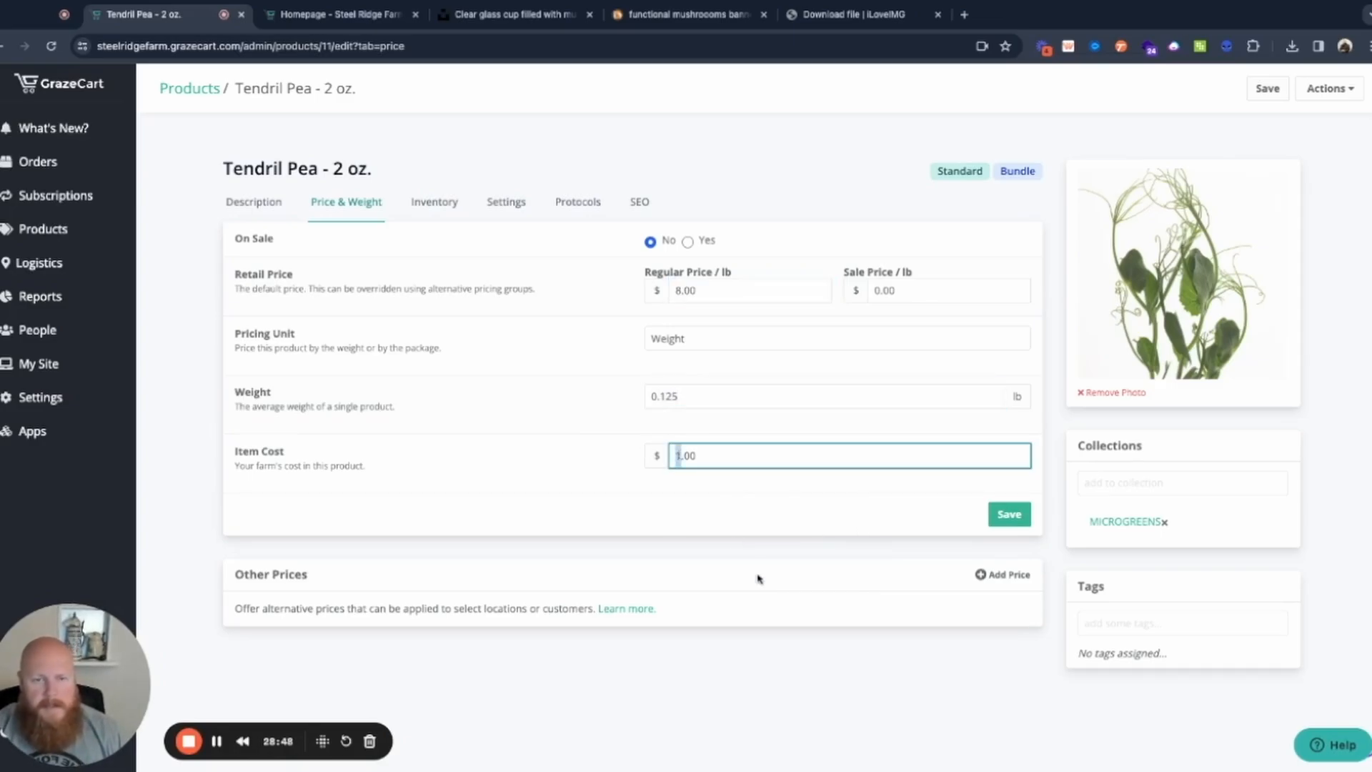
{"action": "left_click", "coordinate": [985, 524]}
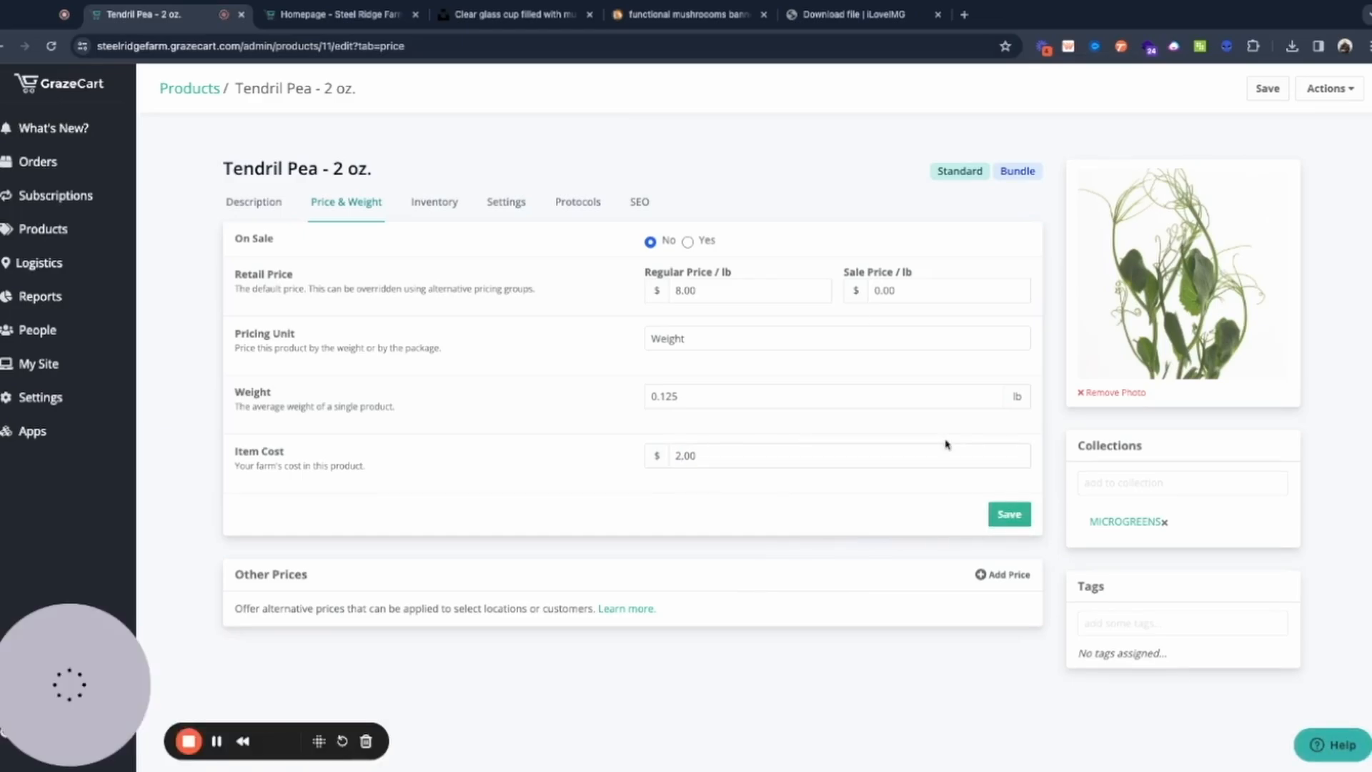
Step: Set the 2 oz. product's SEO meta title to "Tendril Pea 2 oz. | Steel Ridge Farm" and return to the product list
{"action": "left_click", "coordinate": [640, 201]}
{"action": "left_click", "coordinate": [295, 258]}
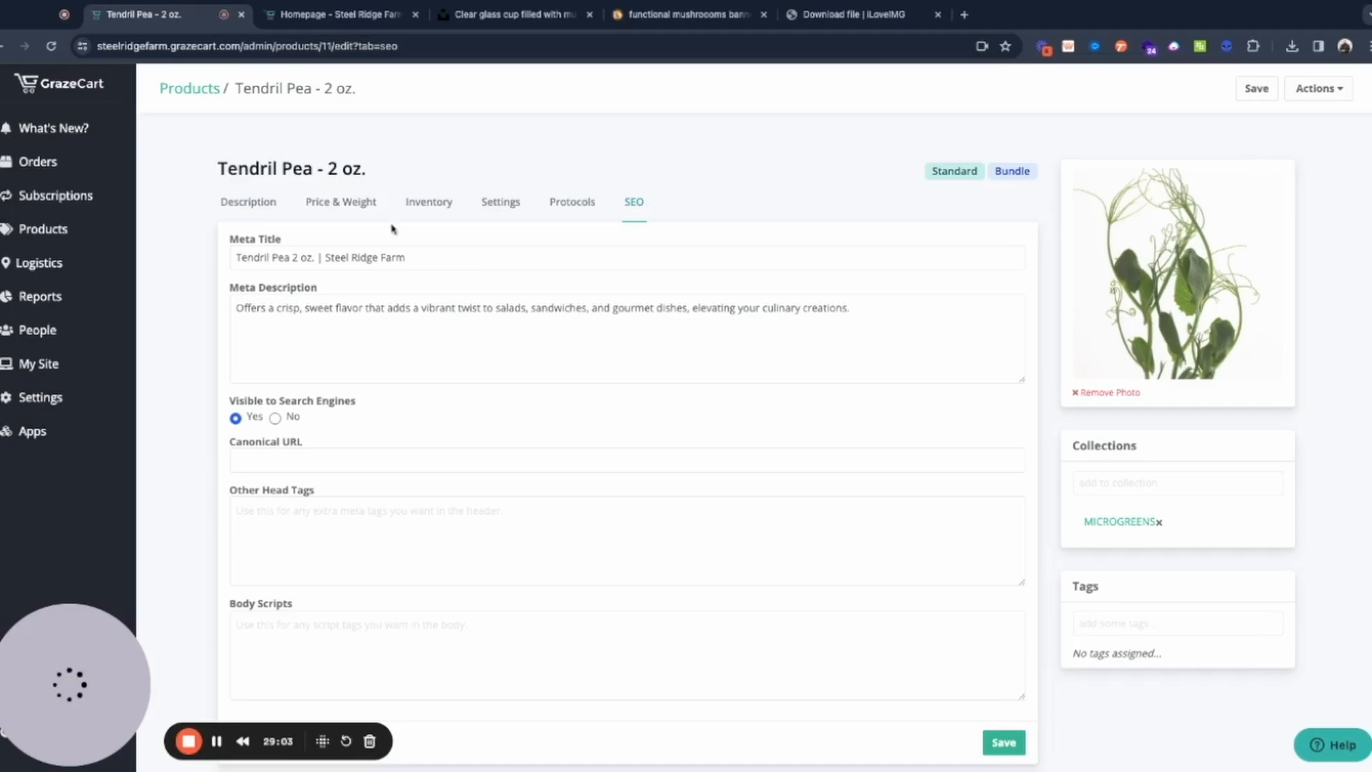
{"action": "left_click", "coordinate": [194, 90]}
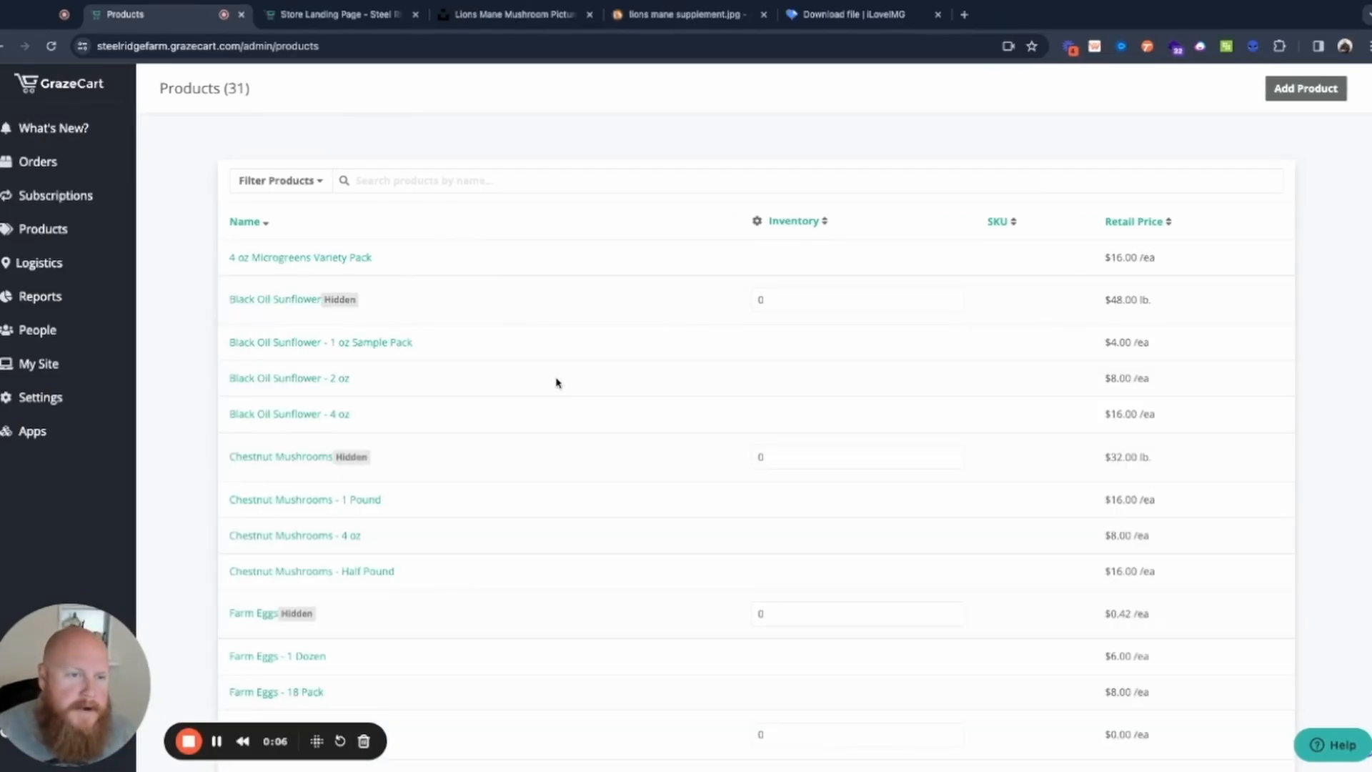
Step: Review the full product list, the storefront's Microgreens category and the Spicy Radish Confetti Mix - 1 oz Sample Pack page
{"action": "scroll", "coordinate": [558, 382], "scroll_direction": "down", "scroll_amount": 10}
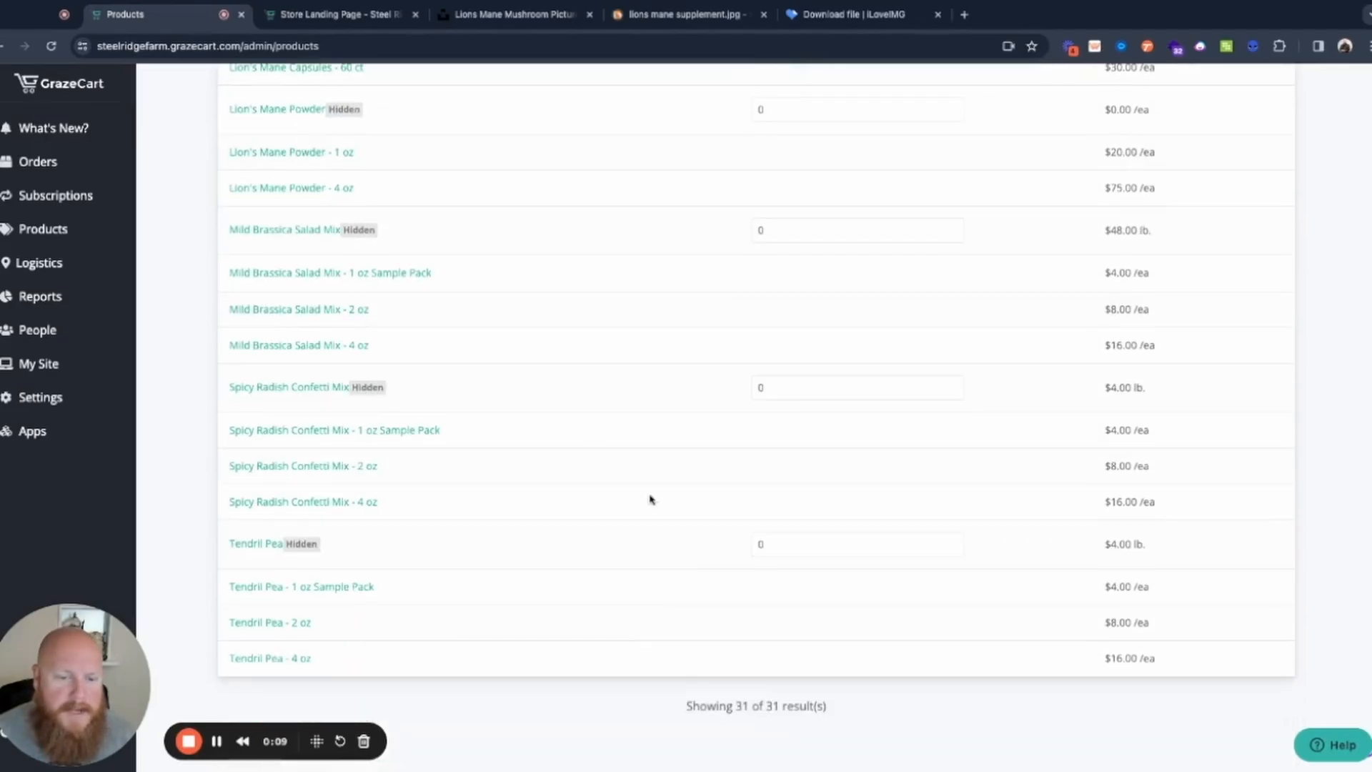
{"action": "scroll", "coordinate": [669, 396], "scroll_direction": "up", "scroll_amount": 10}
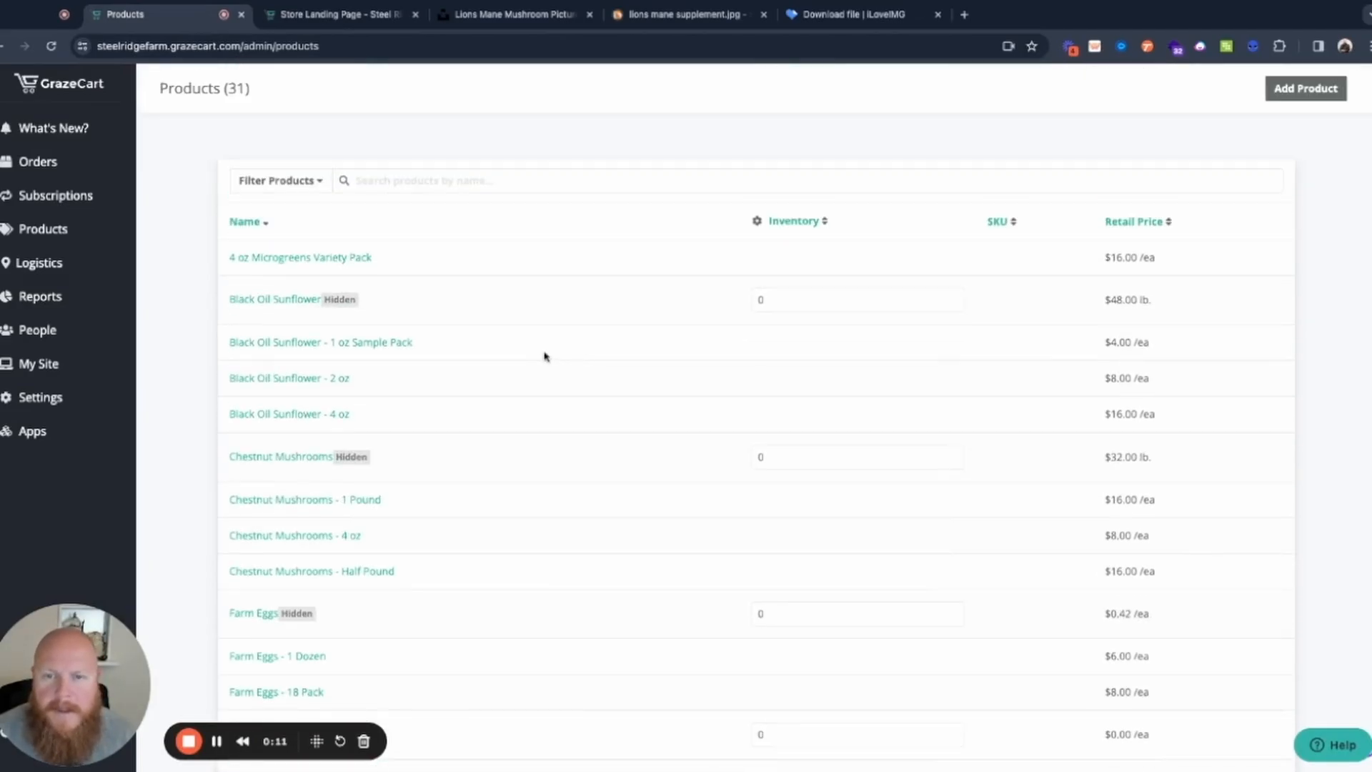
{"action": "left_click", "coordinate": [369, 16]}
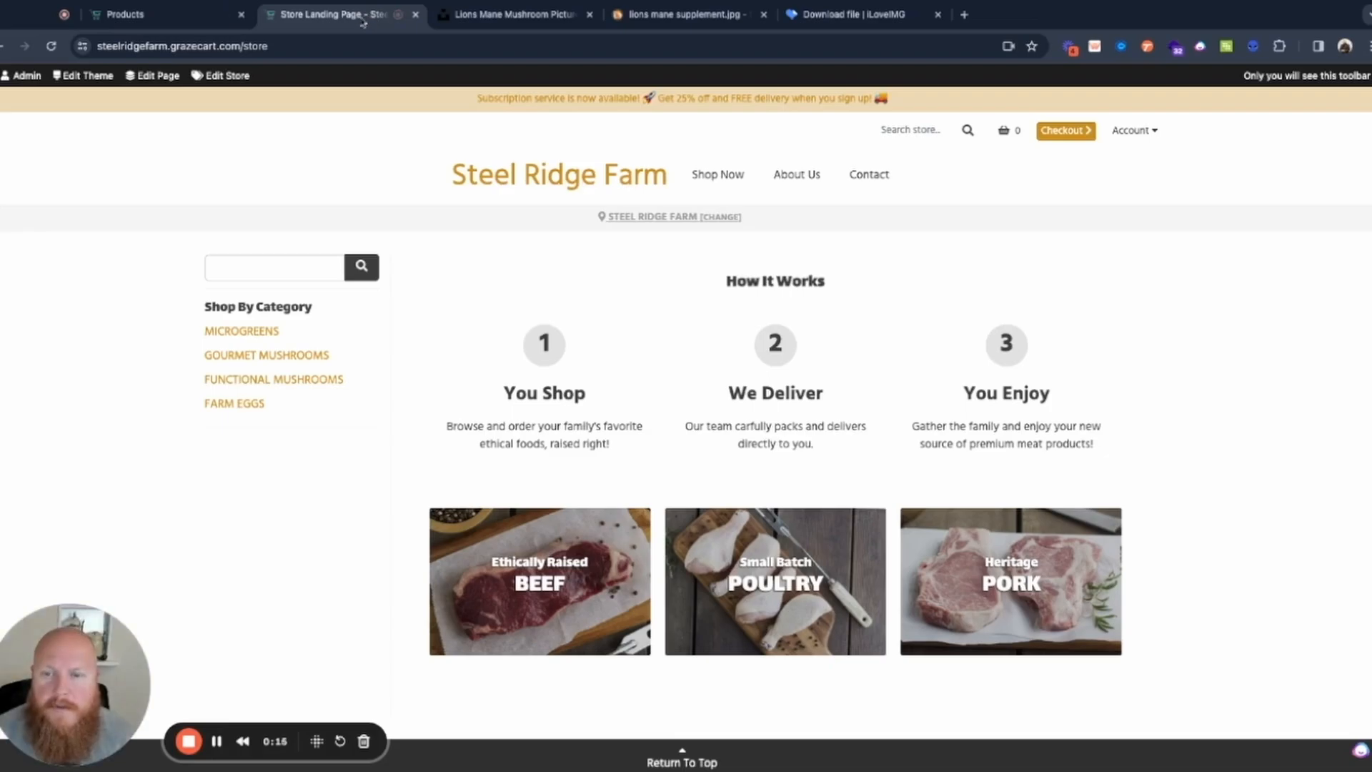
{"action": "left_click", "coordinate": [241, 331]}
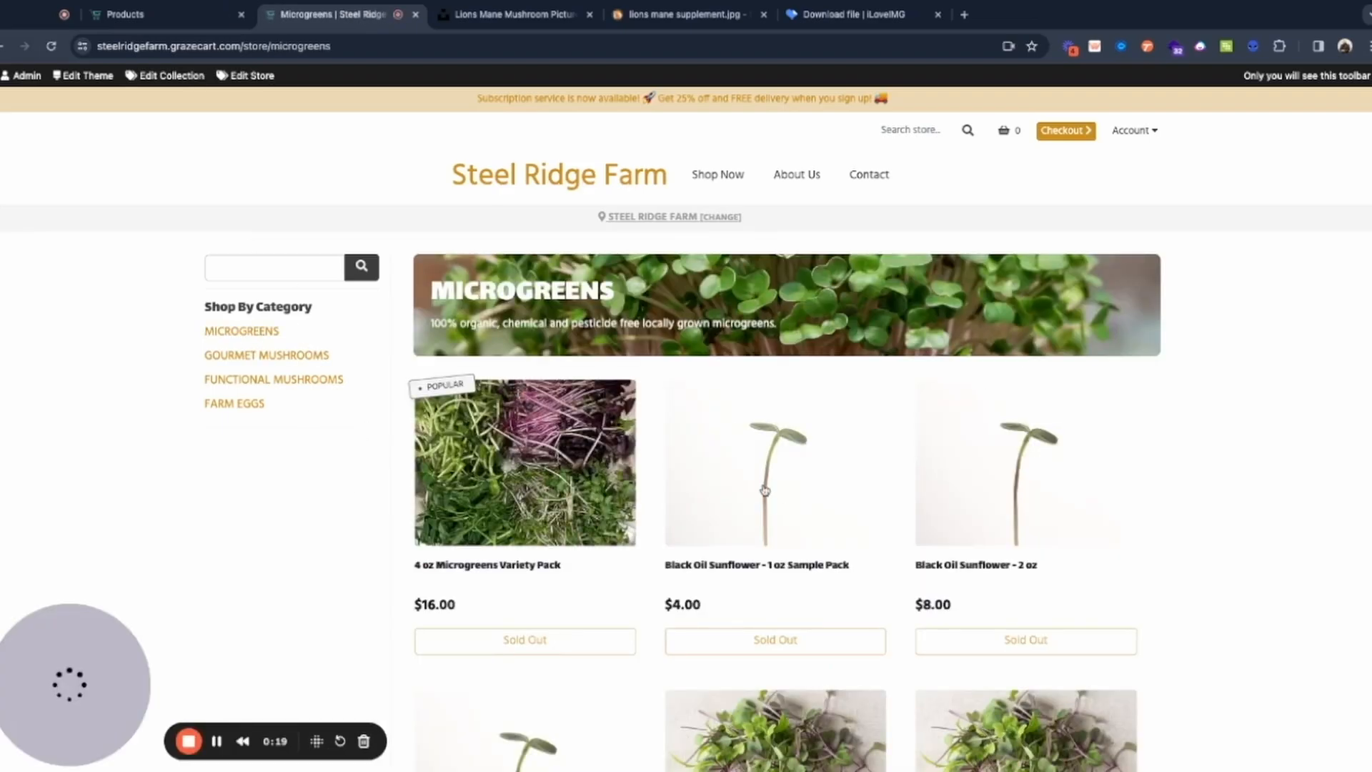
{"action": "scroll", "coordinate": [879, 519], "scroll_direction": "down", "scroll_amount": 2}
{"action": "scroll", "coordinate": [967, 507], "scroll_direction": "down", "scroll_amount": 9}
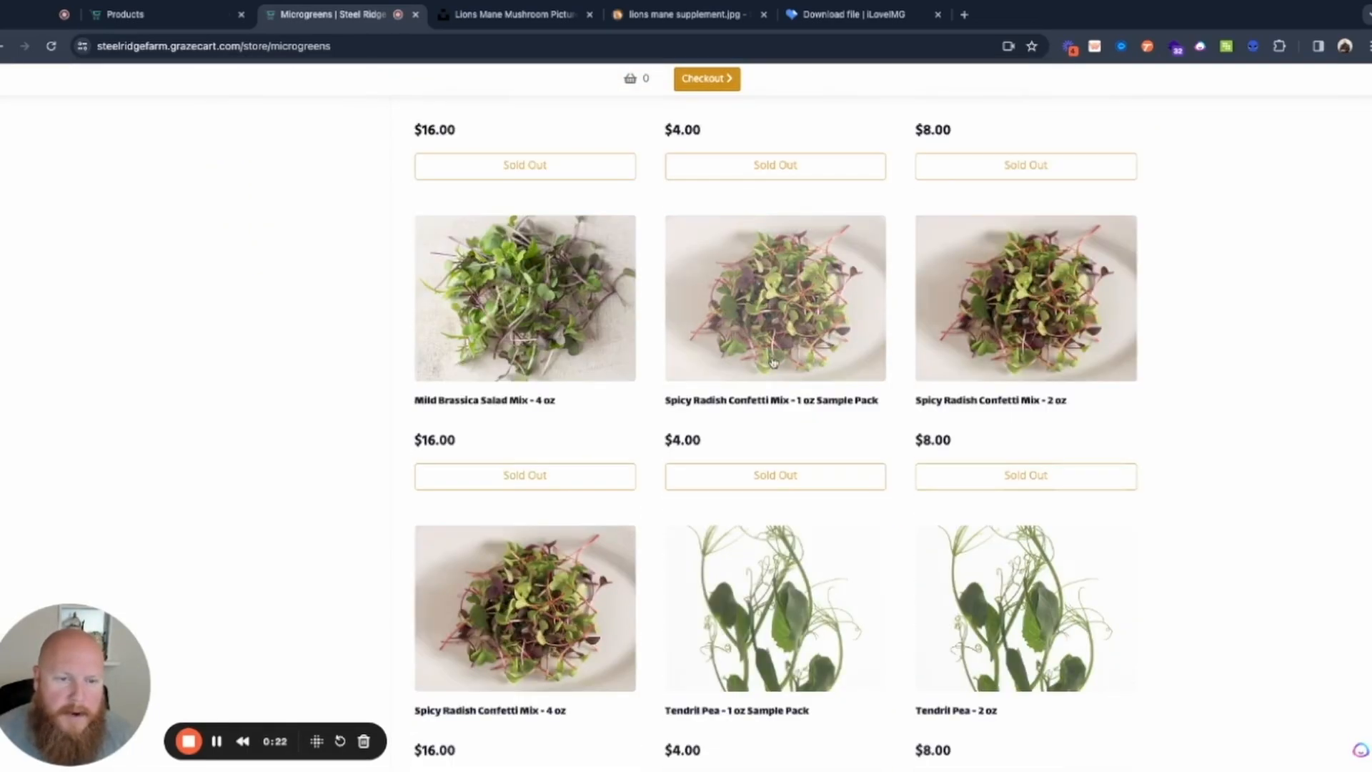
{"action": "left_click", "coordinate": [832, 357]}
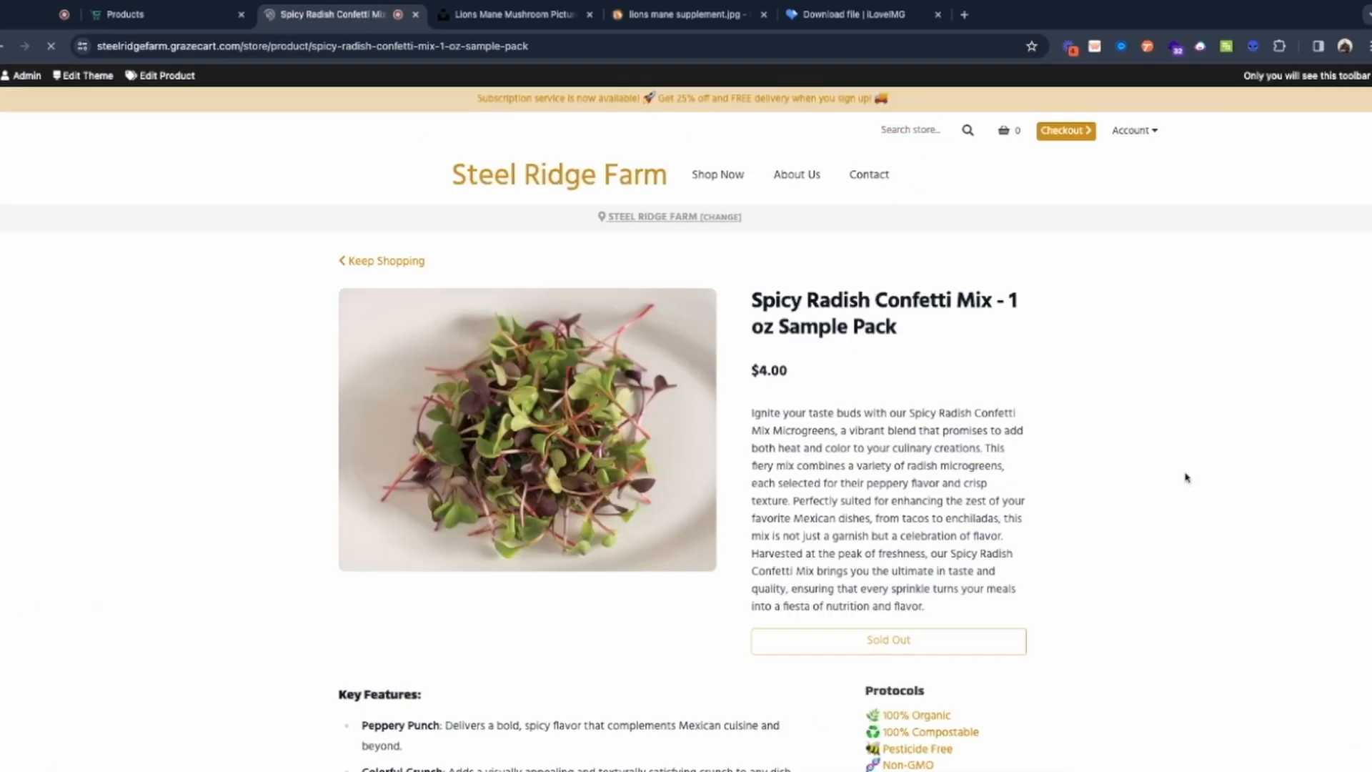
{"action": "scroll", "coordinate": [827, 459], "scroll_direction": "down", "scroll_amount": 5}
{"action": "scroll", "coordinate": [829, 461], "scroll_direction": "down", "scroll_amount": 4}
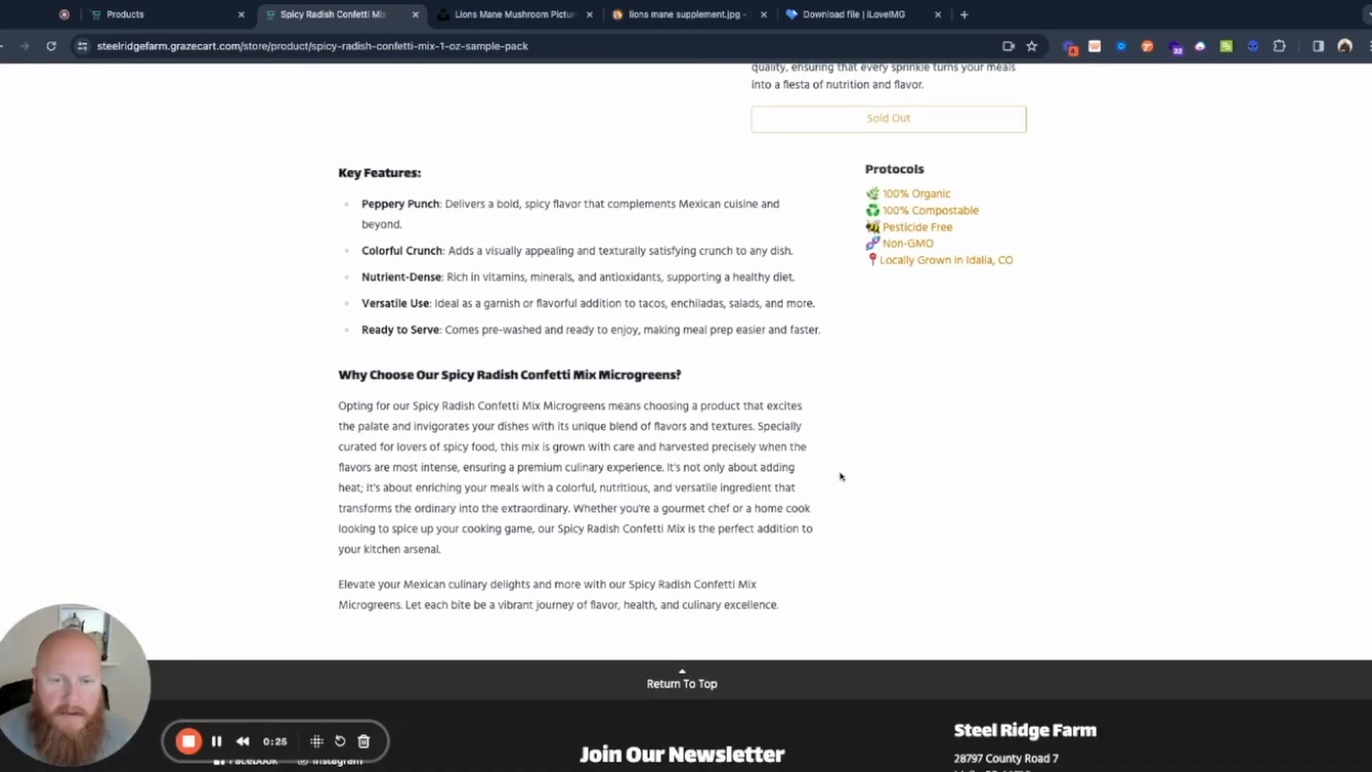
{"action": "scroll", "coordinate": [833, 464], "scroll_direction": "up", "scroll_amount": 8}
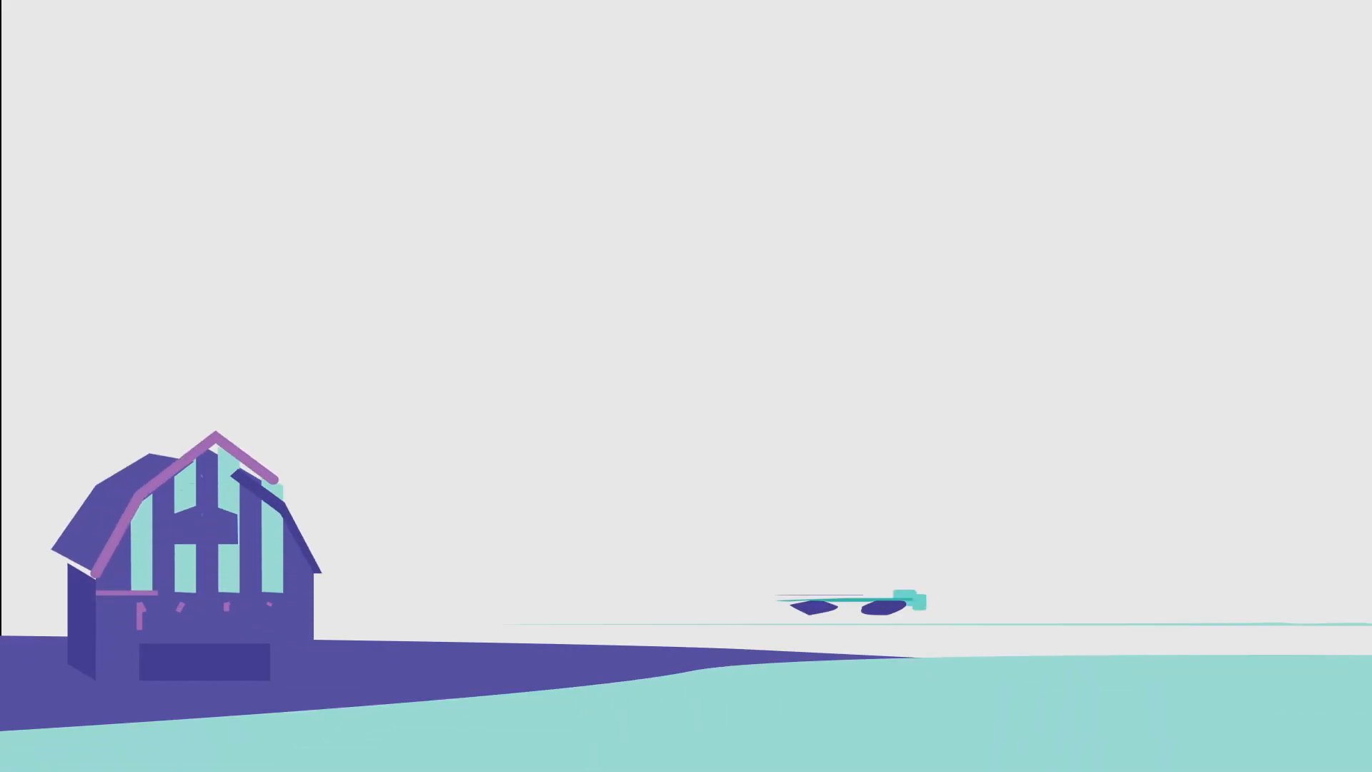